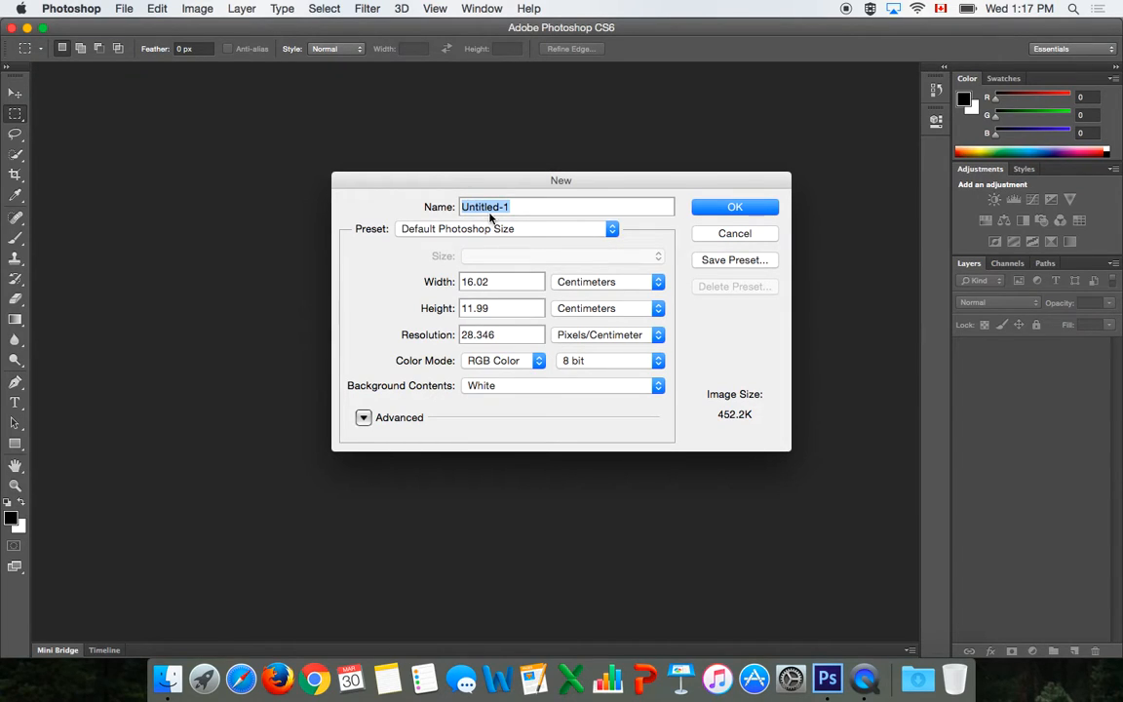
Step: Create a new document from the U.S. Paper preset in Letter size, 8.5 by 11 inches at 300 pixels/inch
click(489, 225)
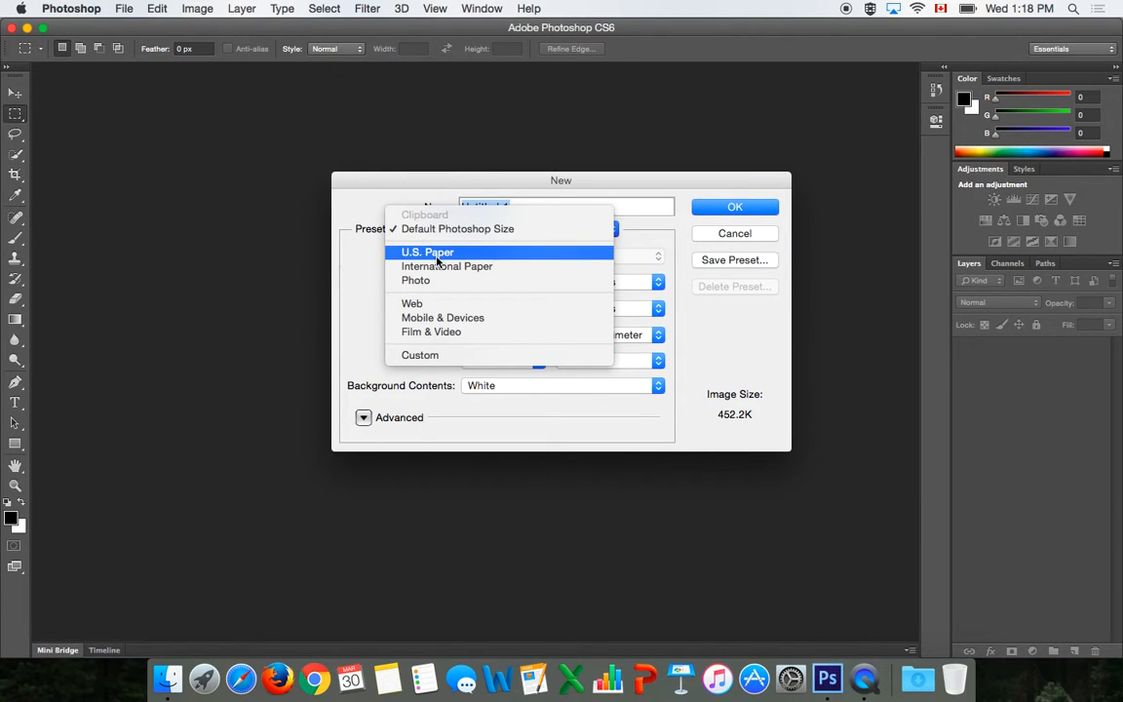
click(437, 255)
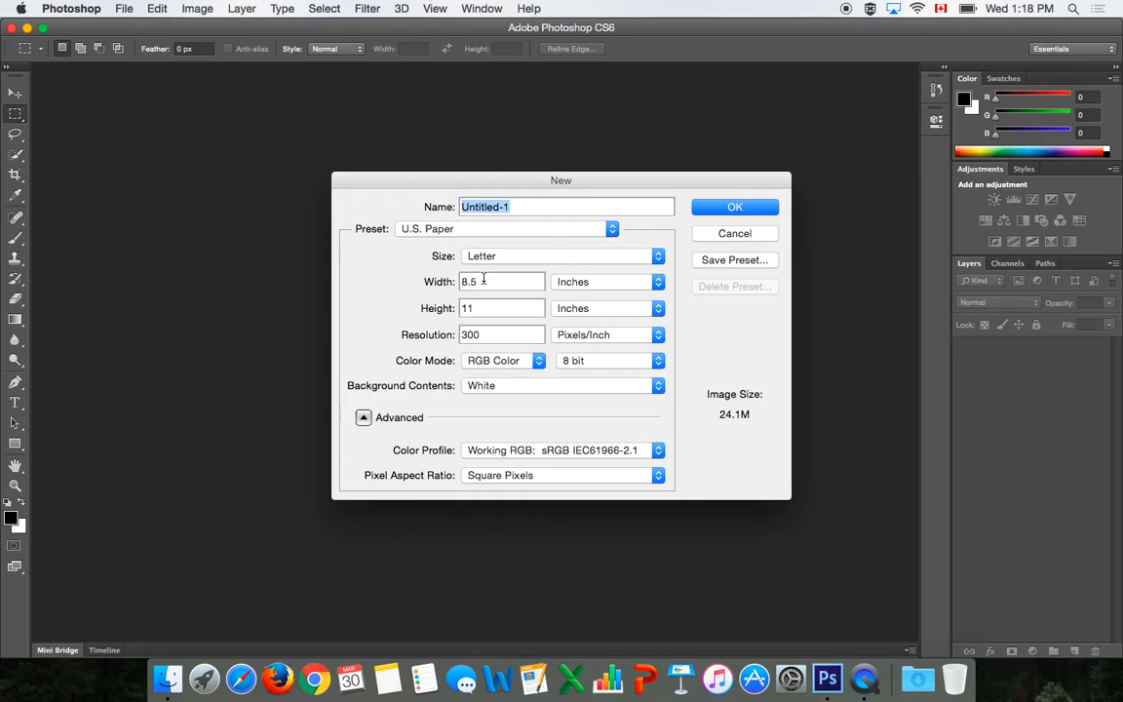
click(482, 280)
click(484, 307)
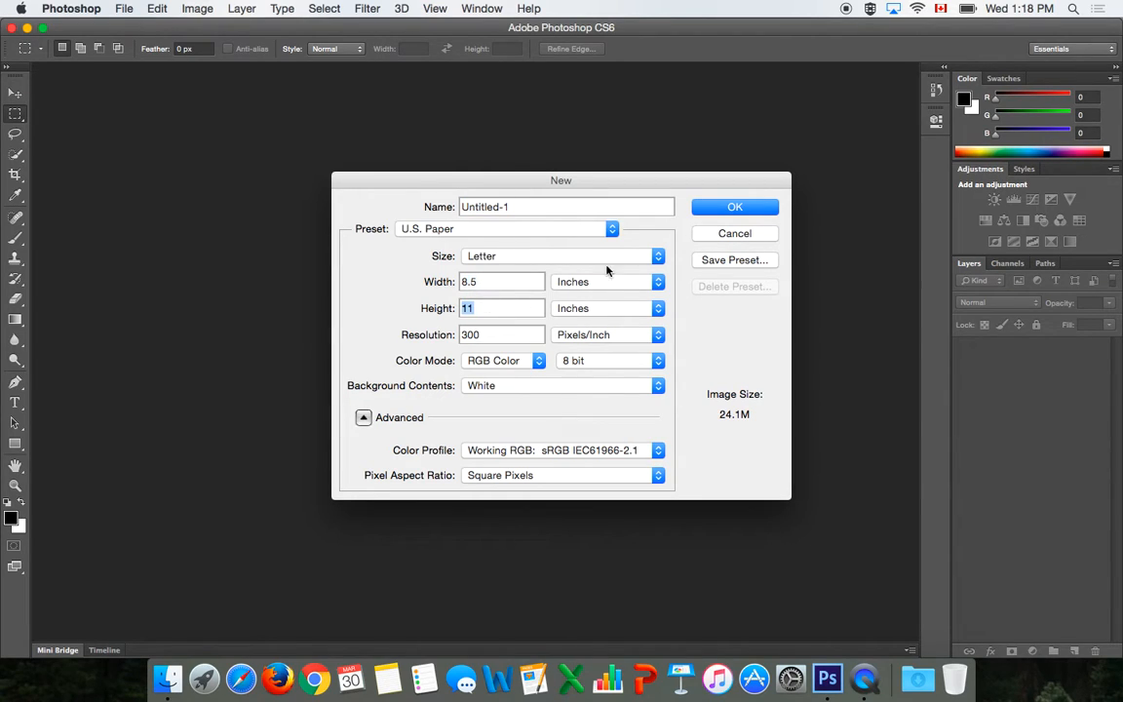
click(708, 210)
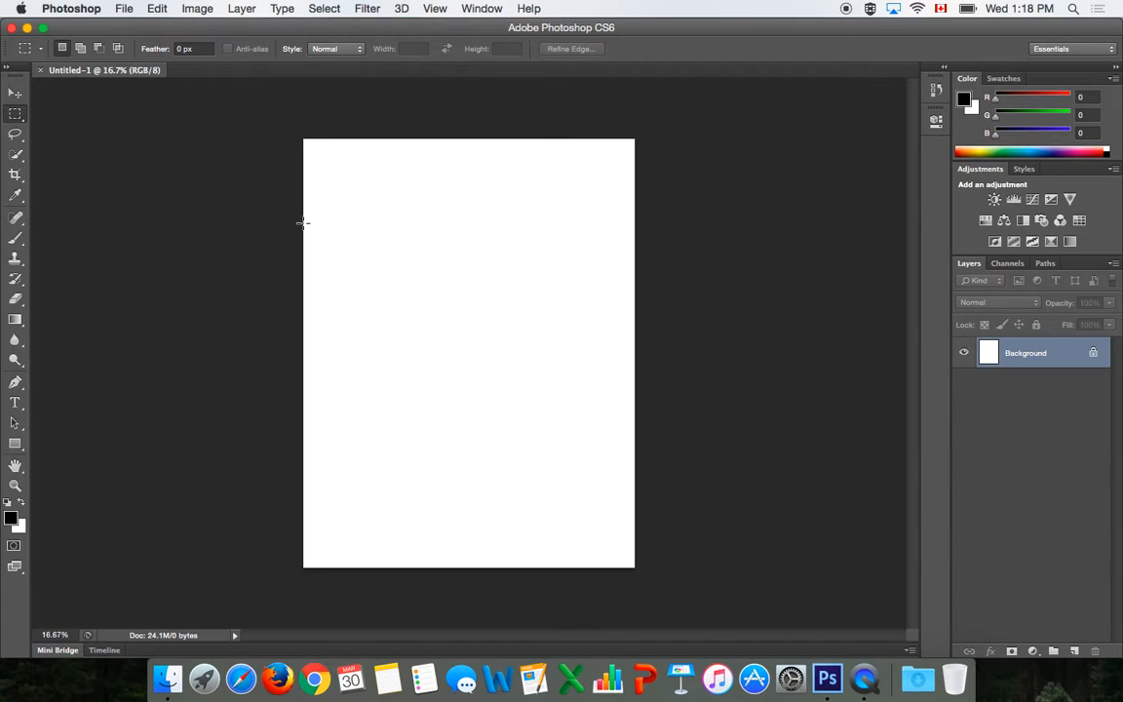
Step: Set up the Type tool with the Phosphate Inline font at 60 pt
click(14, 404)
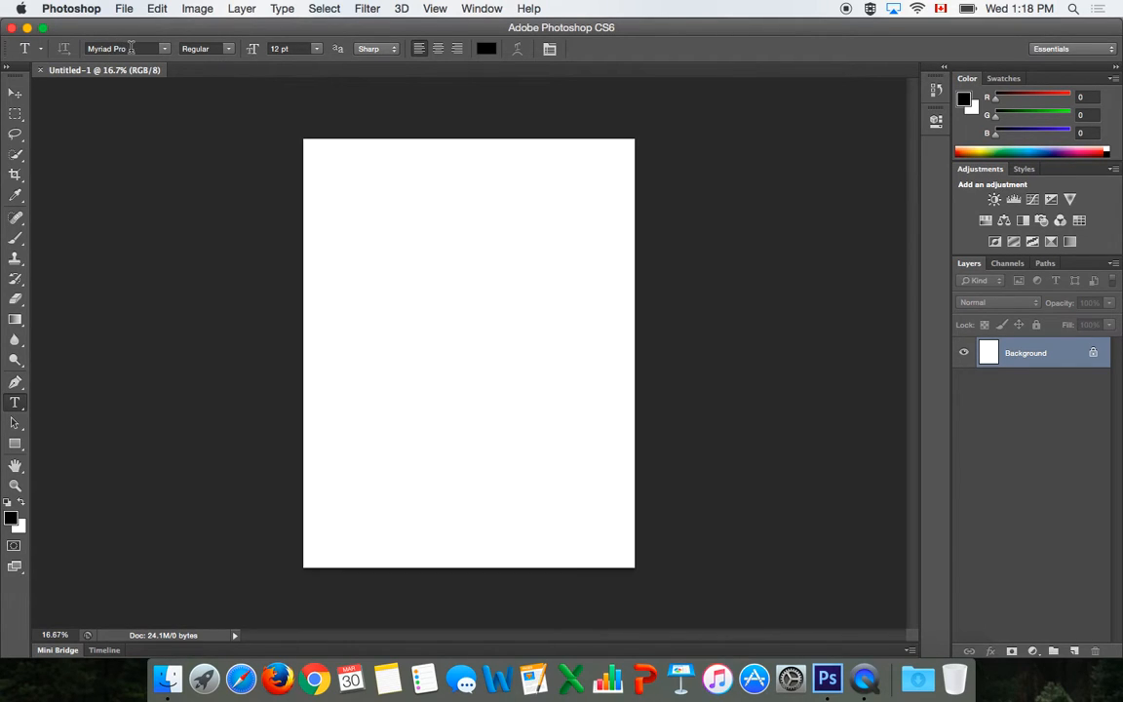
click(165, 56)
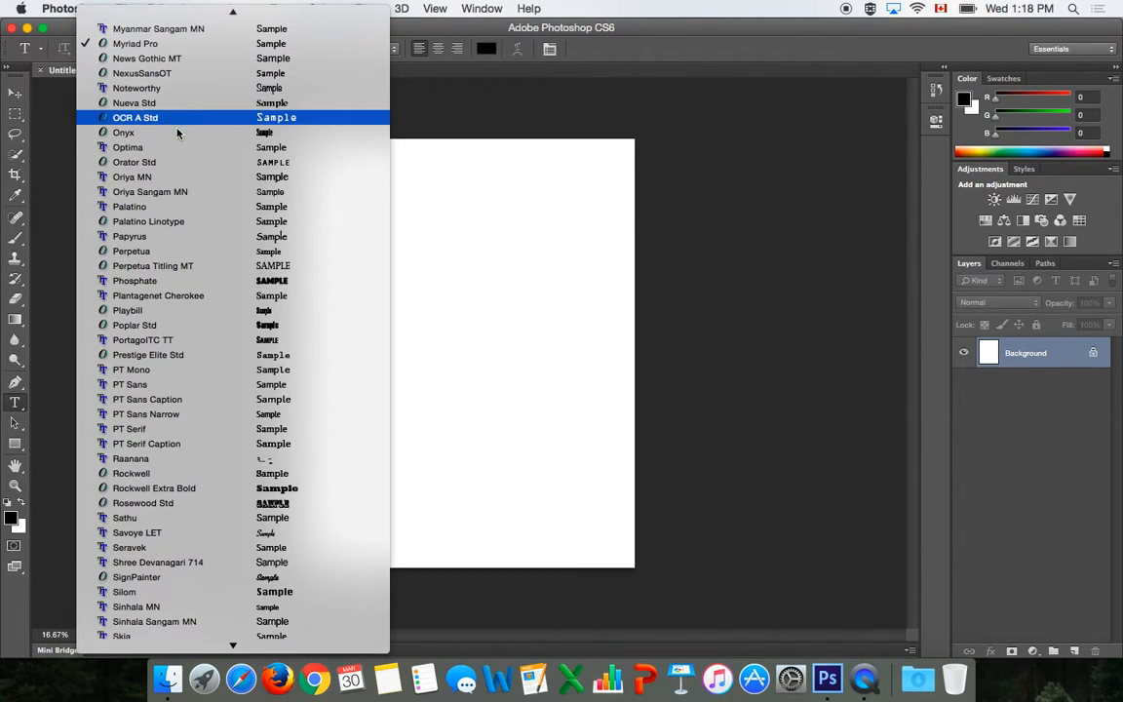
scroll(196, 376, down, 10)
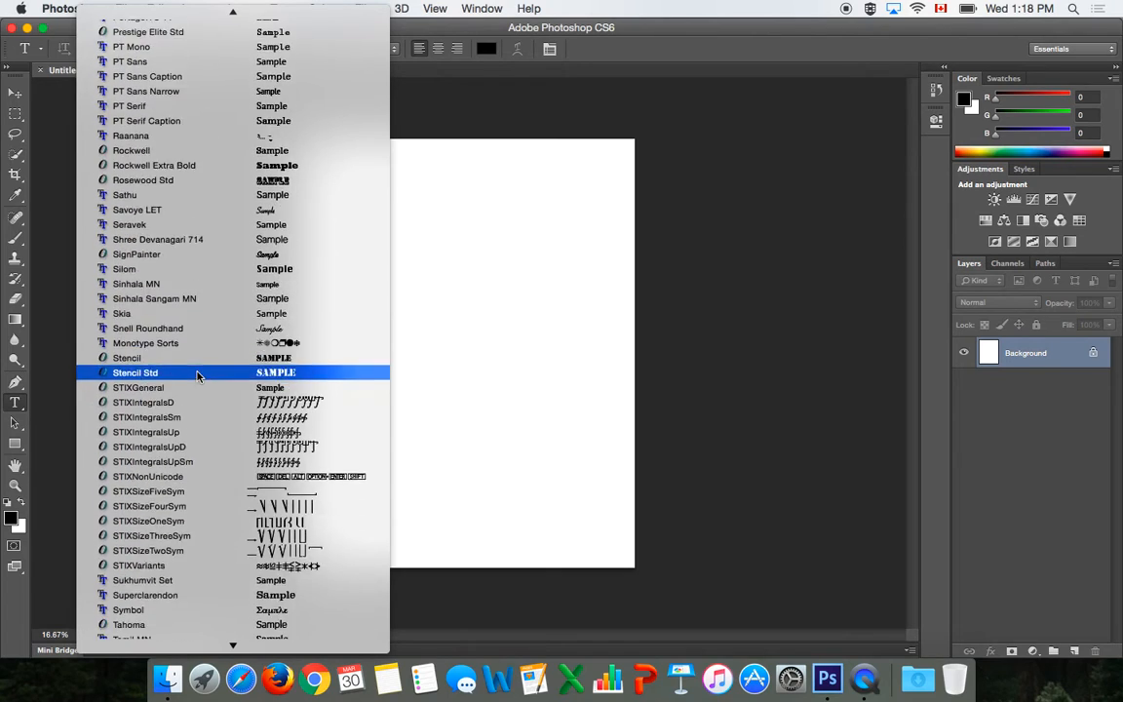
scroll(197, 375, up, 10)
scroll(197, 375, up, 3)
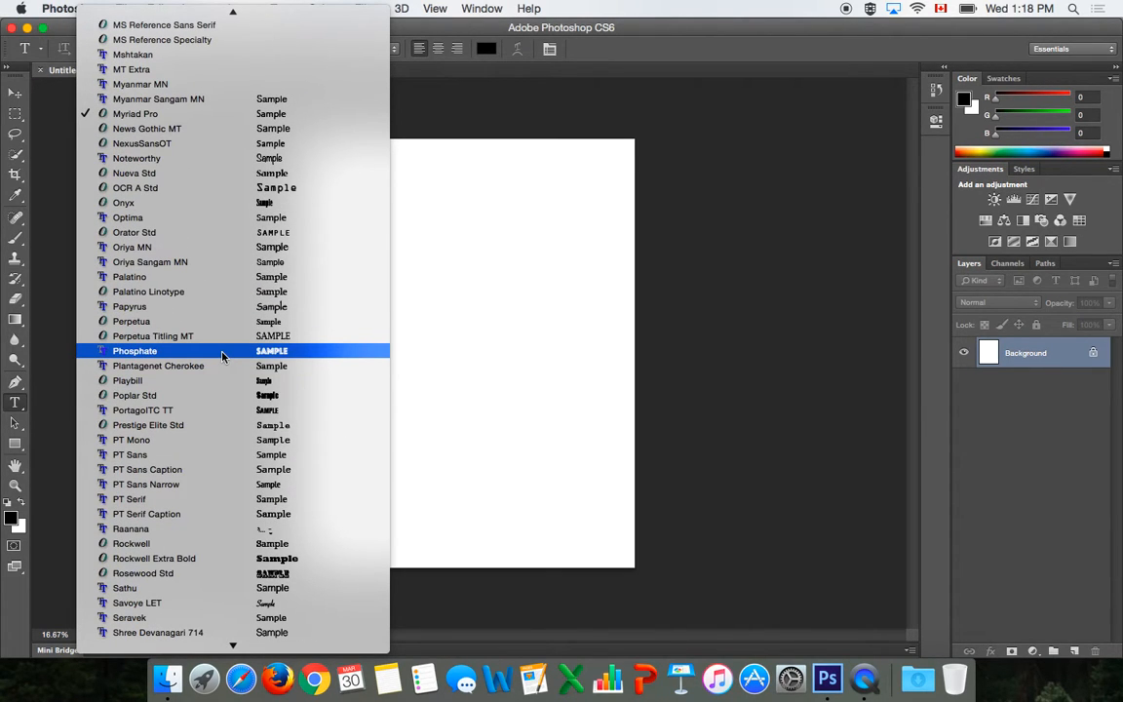
click(222, 353)
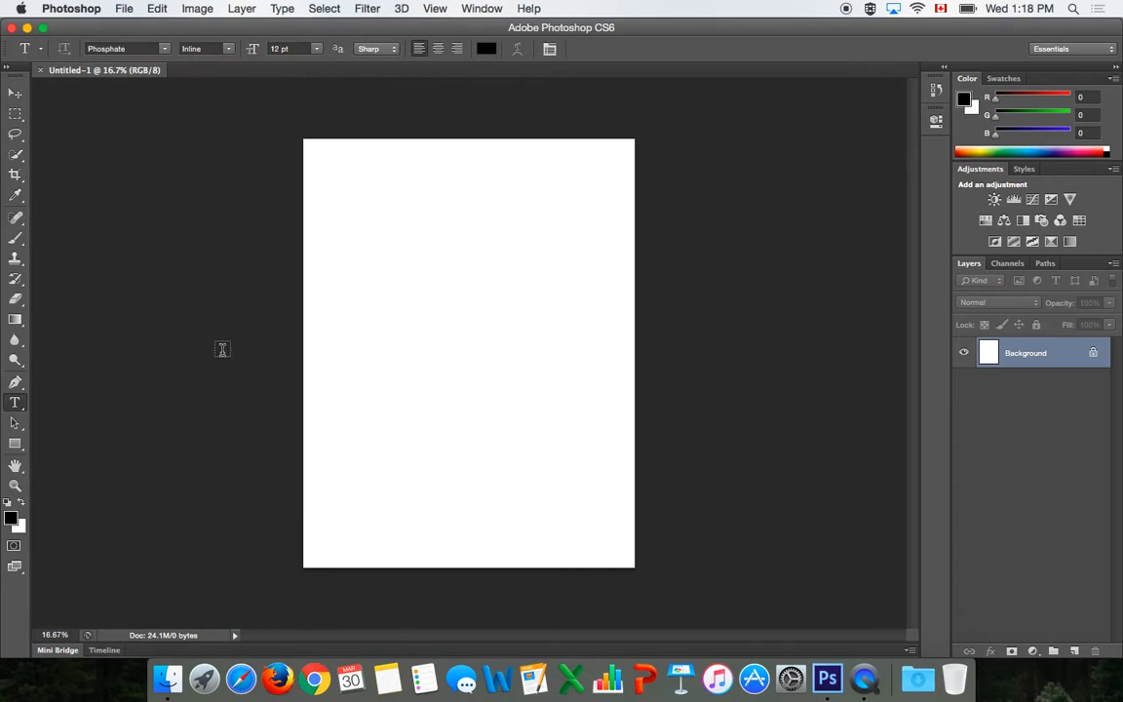
click(315, 53)
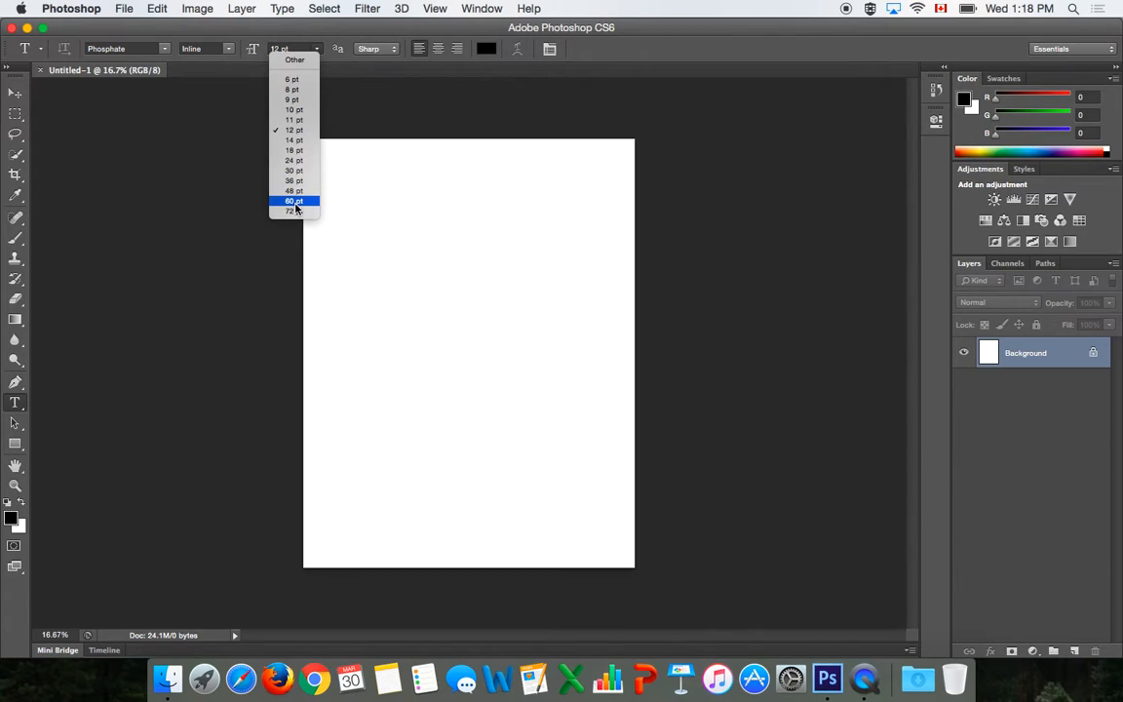
click(295, 202)
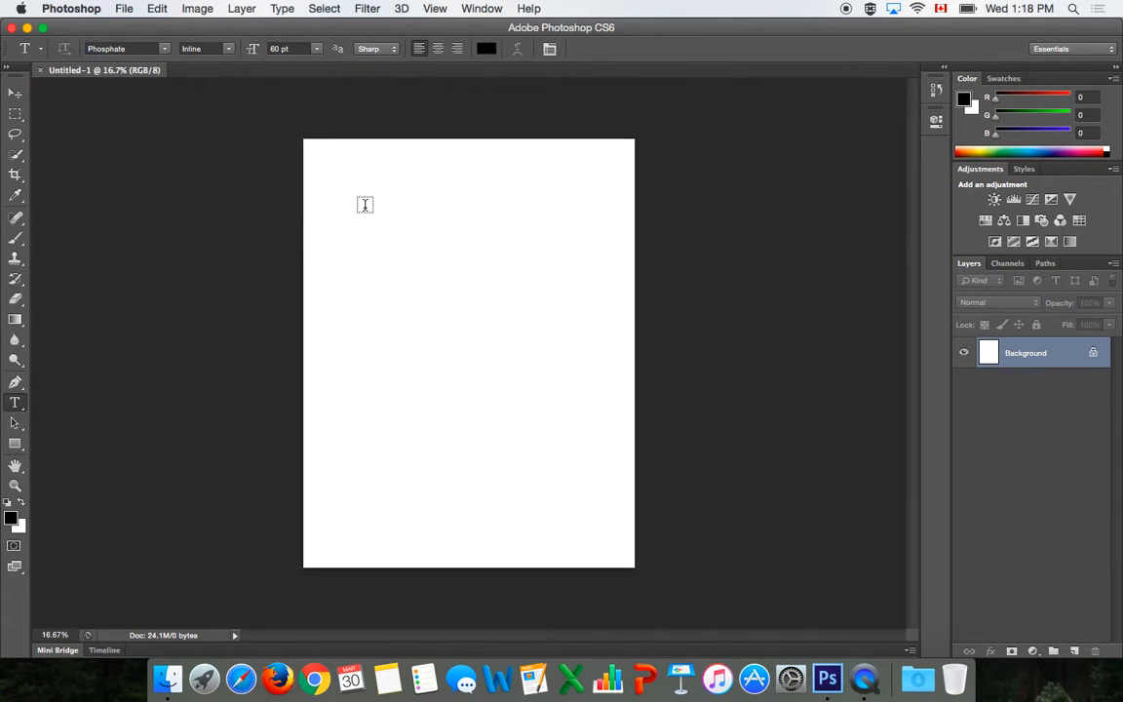
Step: Add the title text "SHARING THE PLANET" near the upper edge of the page
right_click(364, 207)
click(352, 192)
click(352, 192)
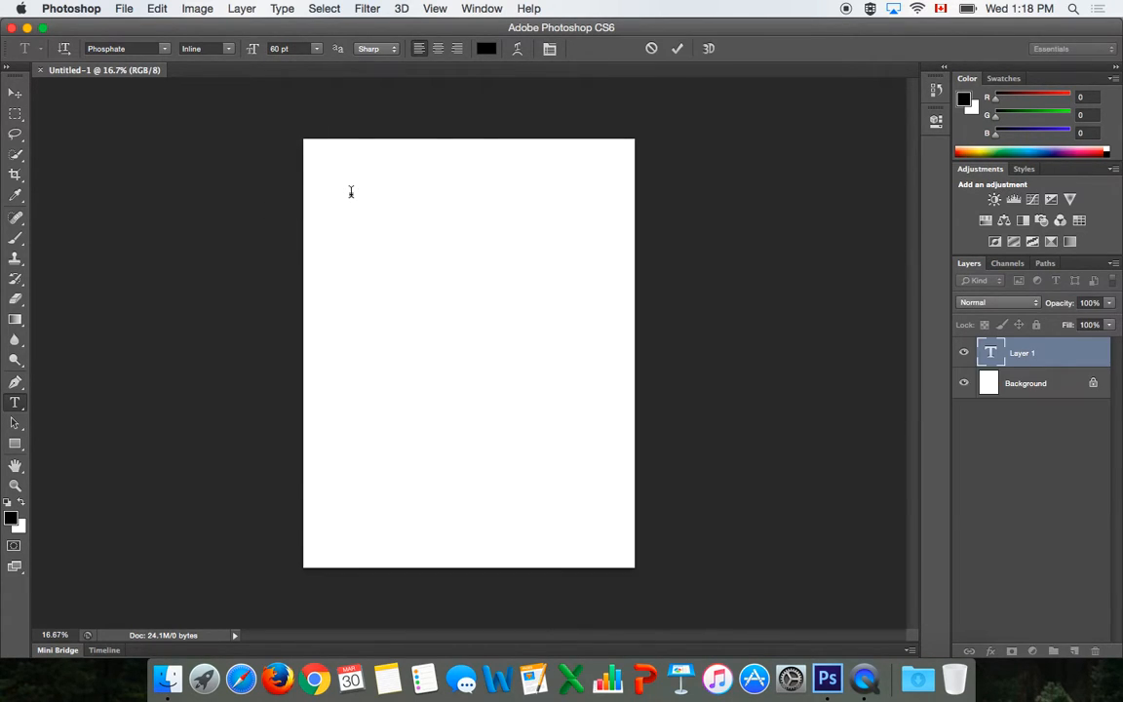
text(SHAR)
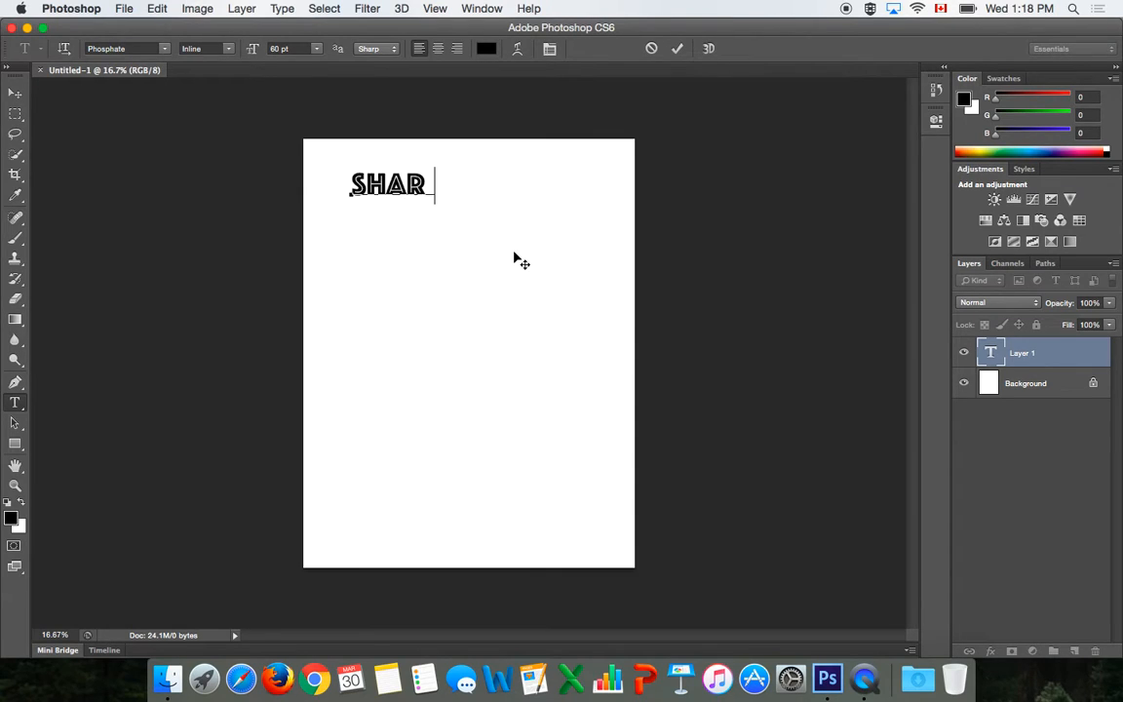
text(ING T HE PLANET)
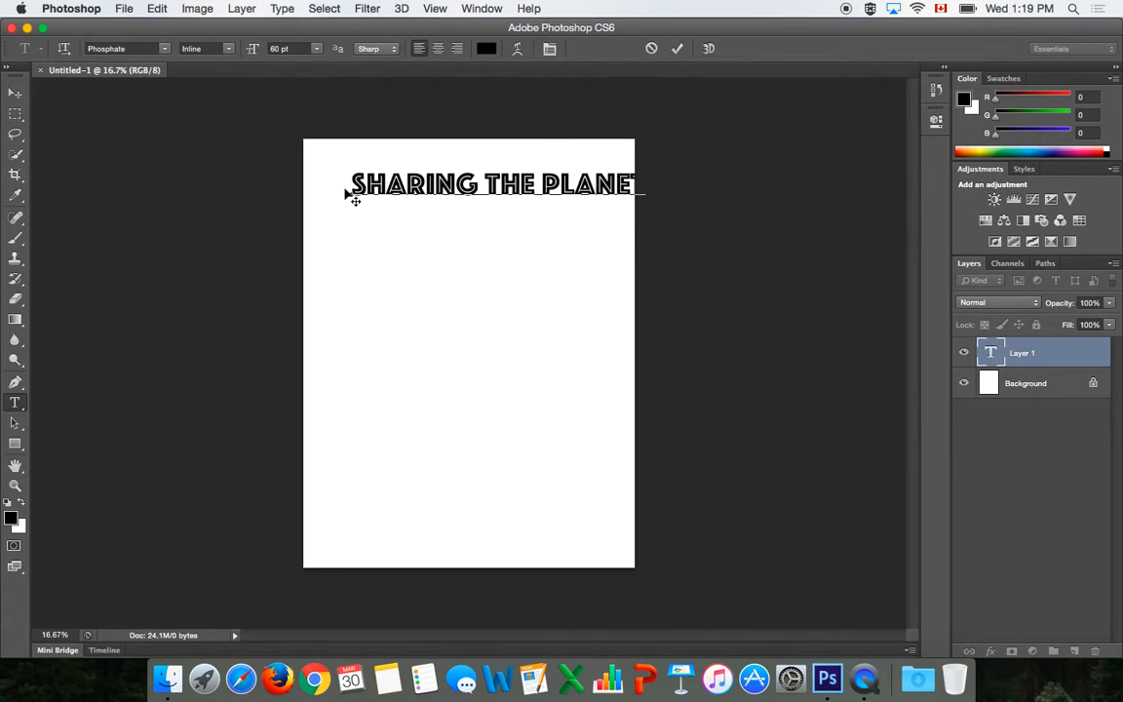
Step: Resize the title text to 55 pt and move it so it sits centred across the page near the upper edge
drag(351, 187, 624, 246)
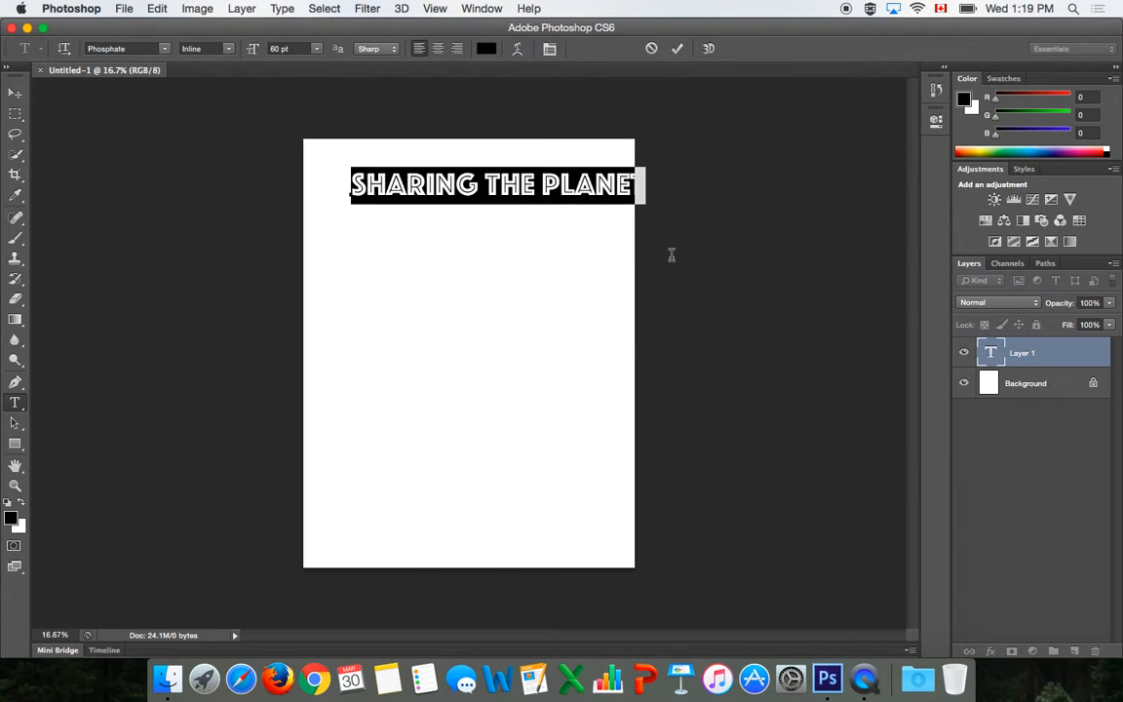
click(291, 48)
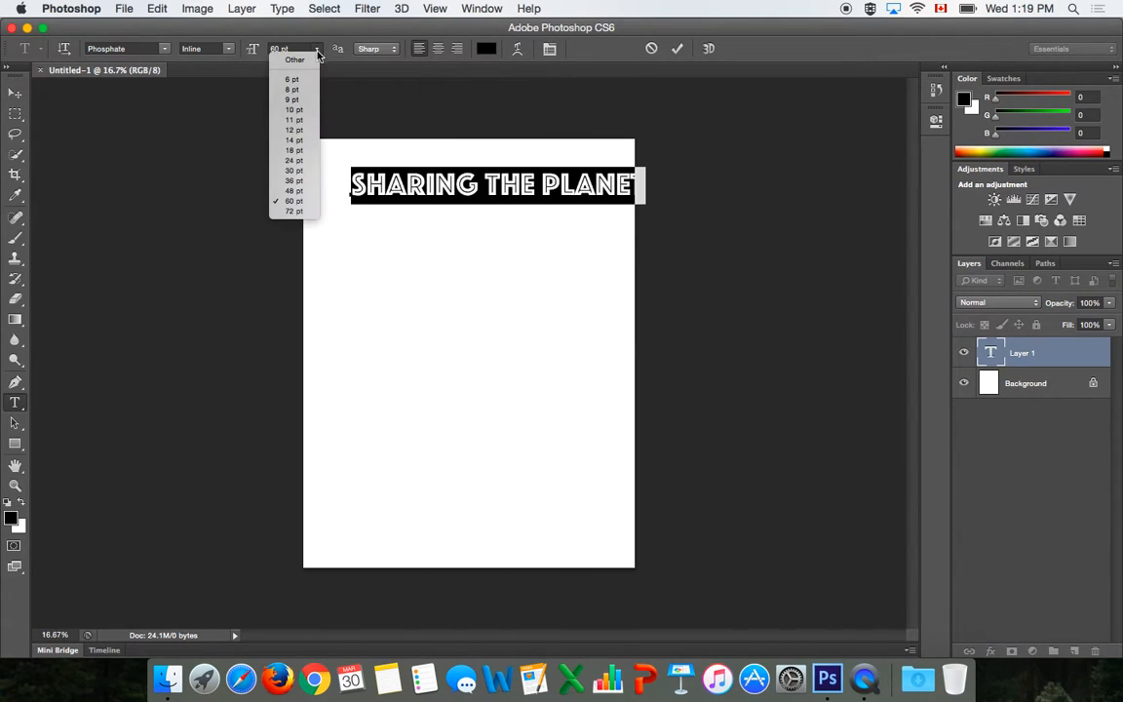
click(294, 191)
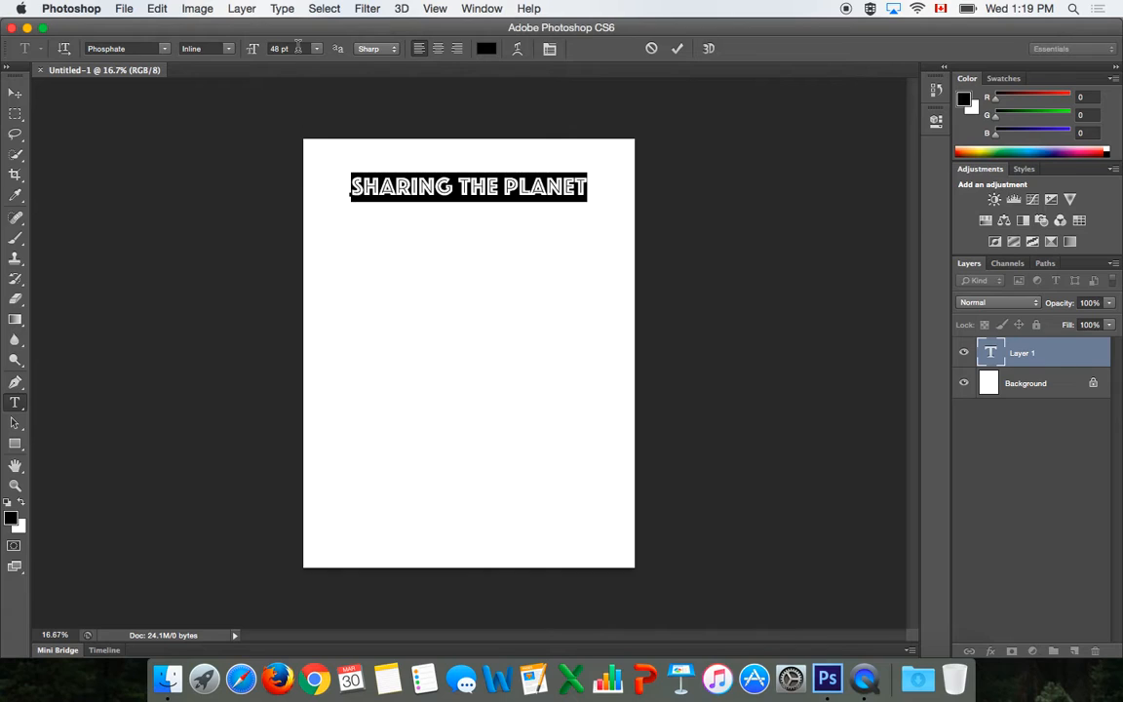
click(280, 48)
text(55)
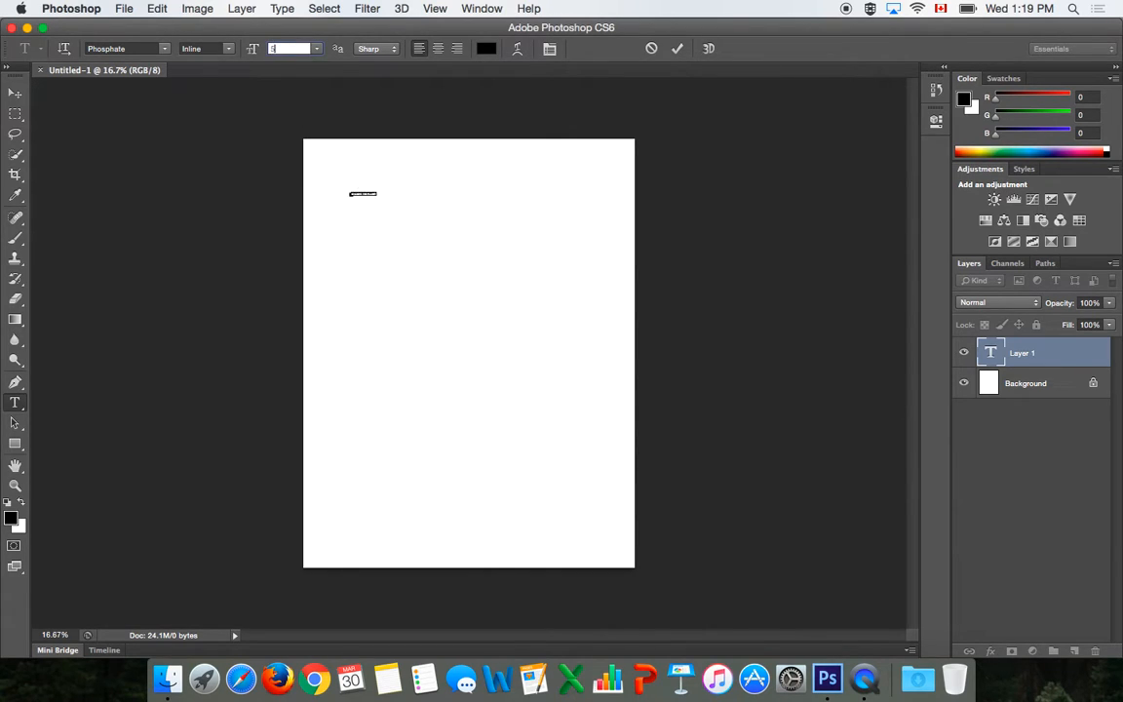
click(677, 48)
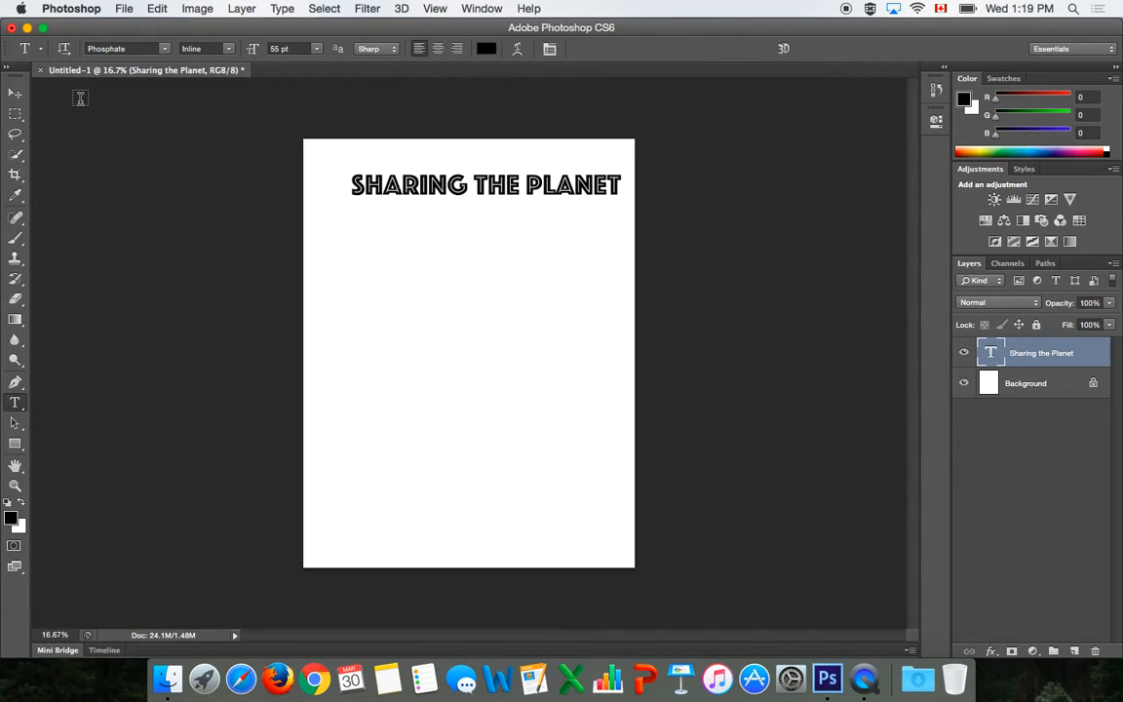
click(16, 95)
drag(408, 185, 394, 187)
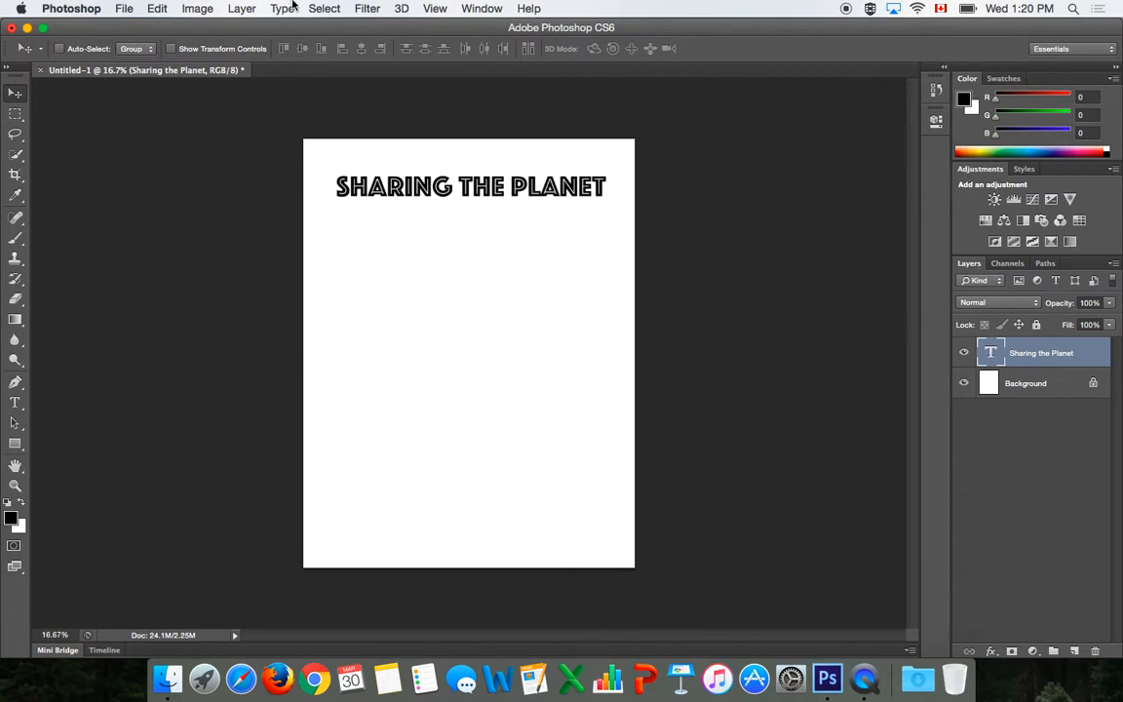
Step: Add a Color Overlay layer style to the title in dark green, #328511, at 100% opacity
click(249, 7)
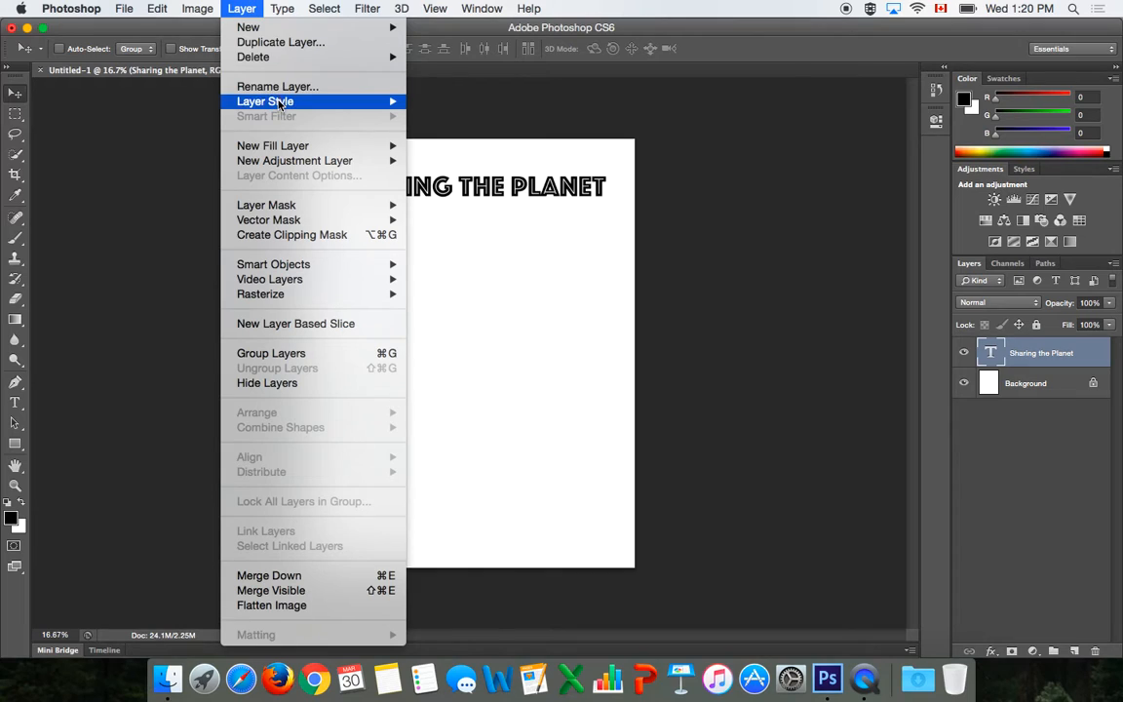
mouse_move(280, 103)
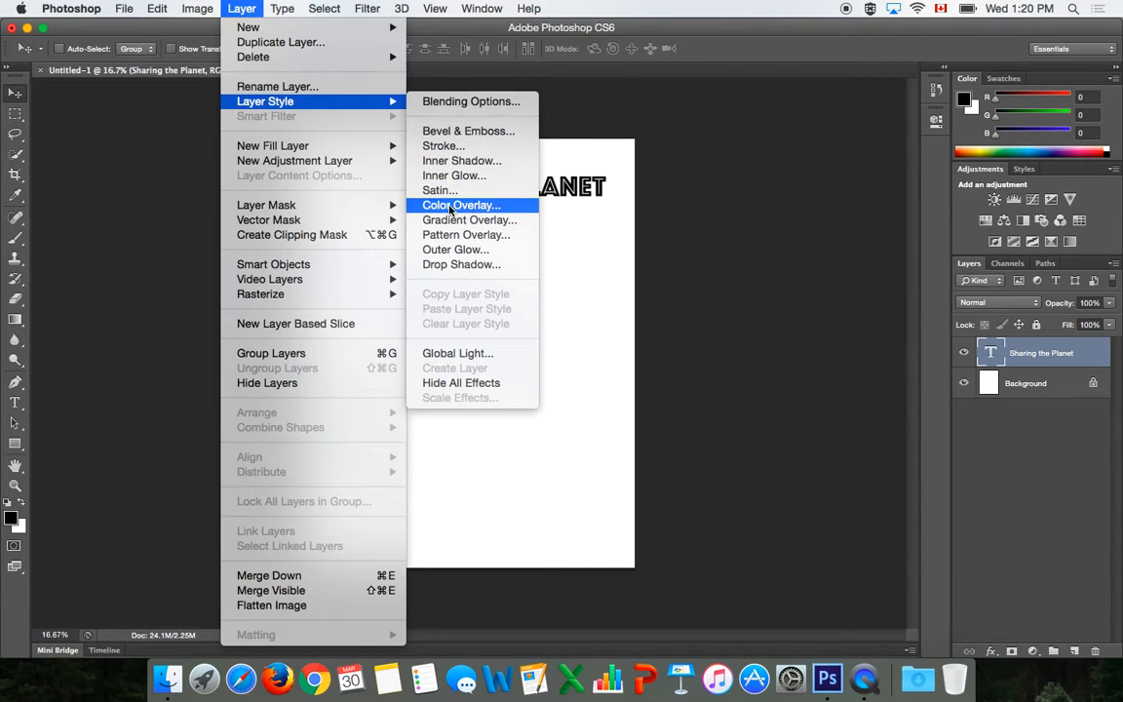
click(465, 209)
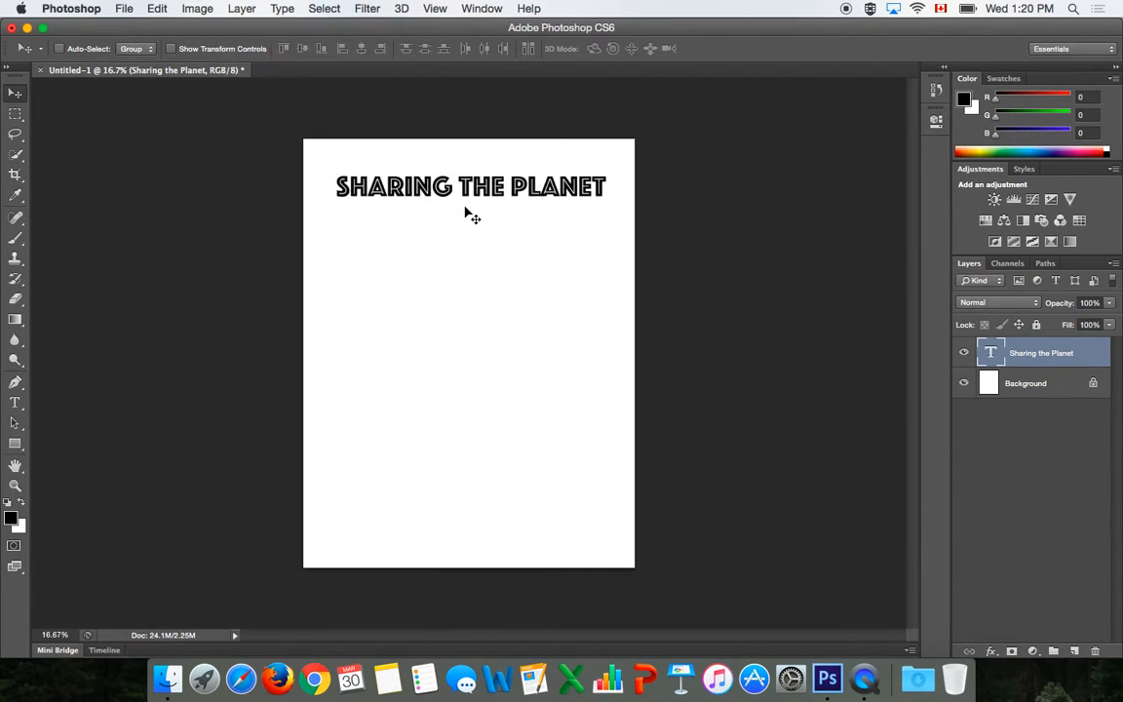
drag(462, 125, 548, 123)
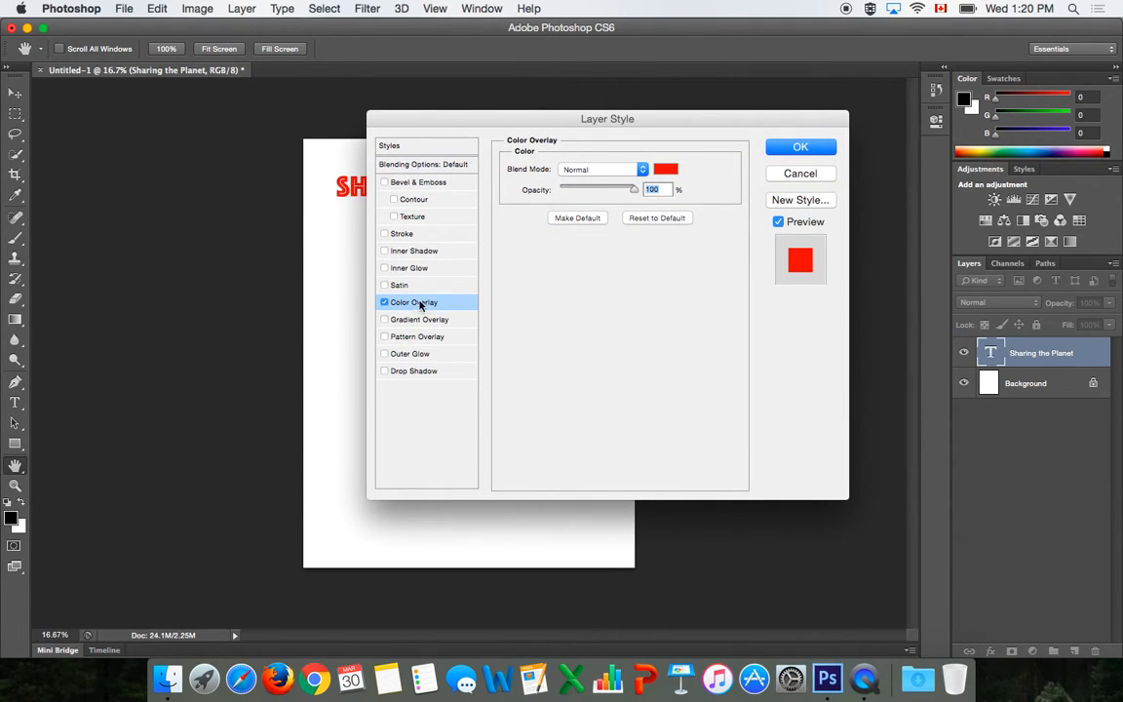
drag(440, 123, 578, 77)
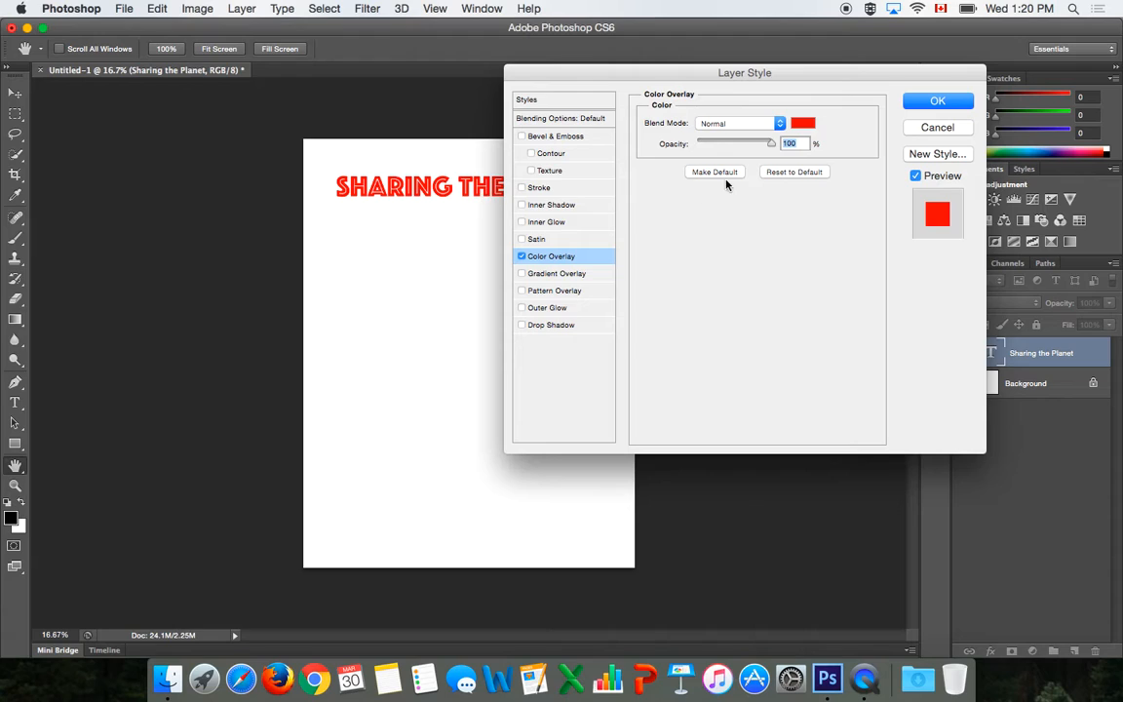
click(802, 122)
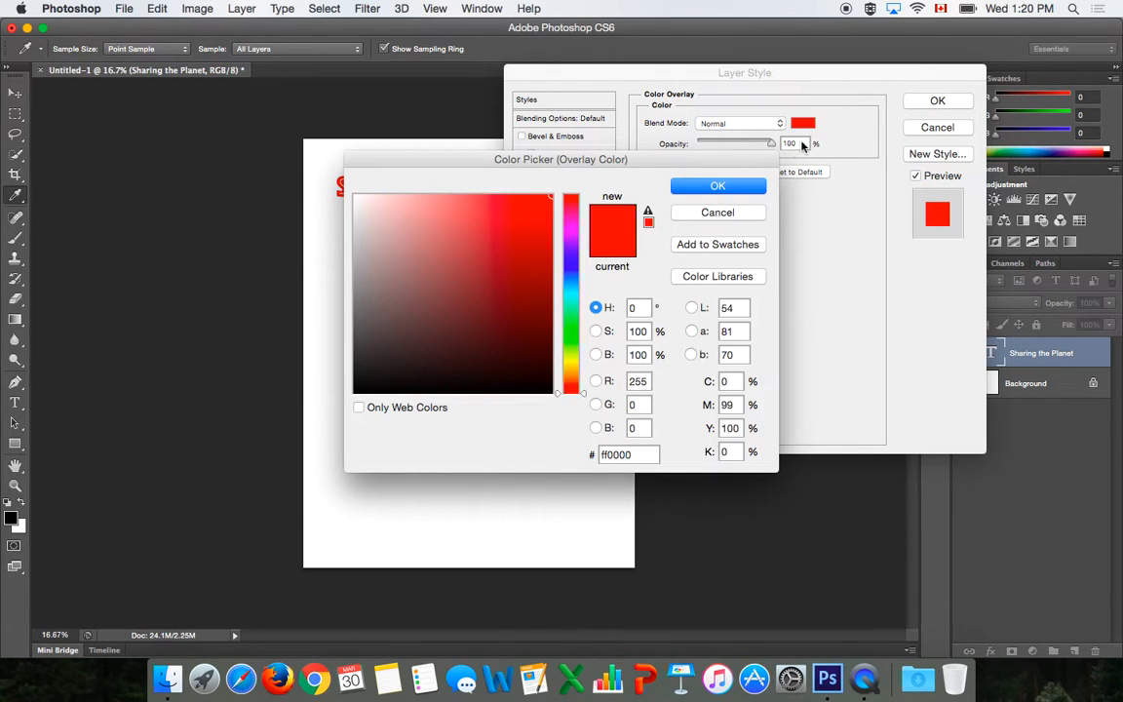
drag(573, 252, 572, 342)
drag(556, 283, 526, 291)
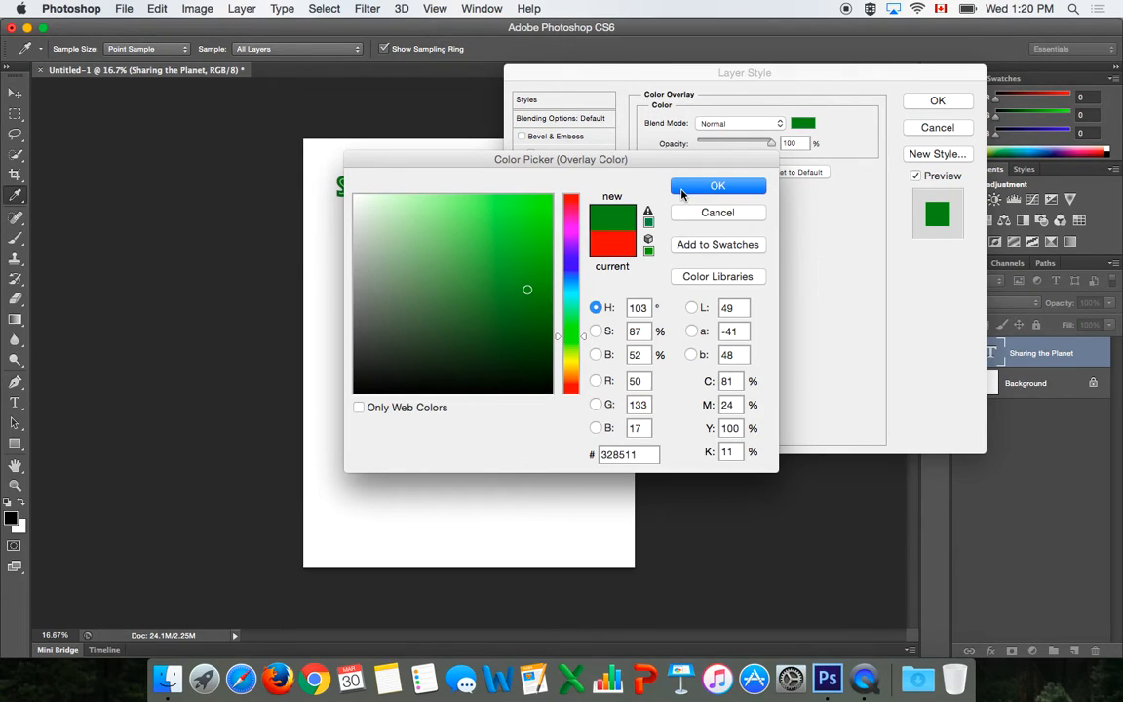
click(677, 186)
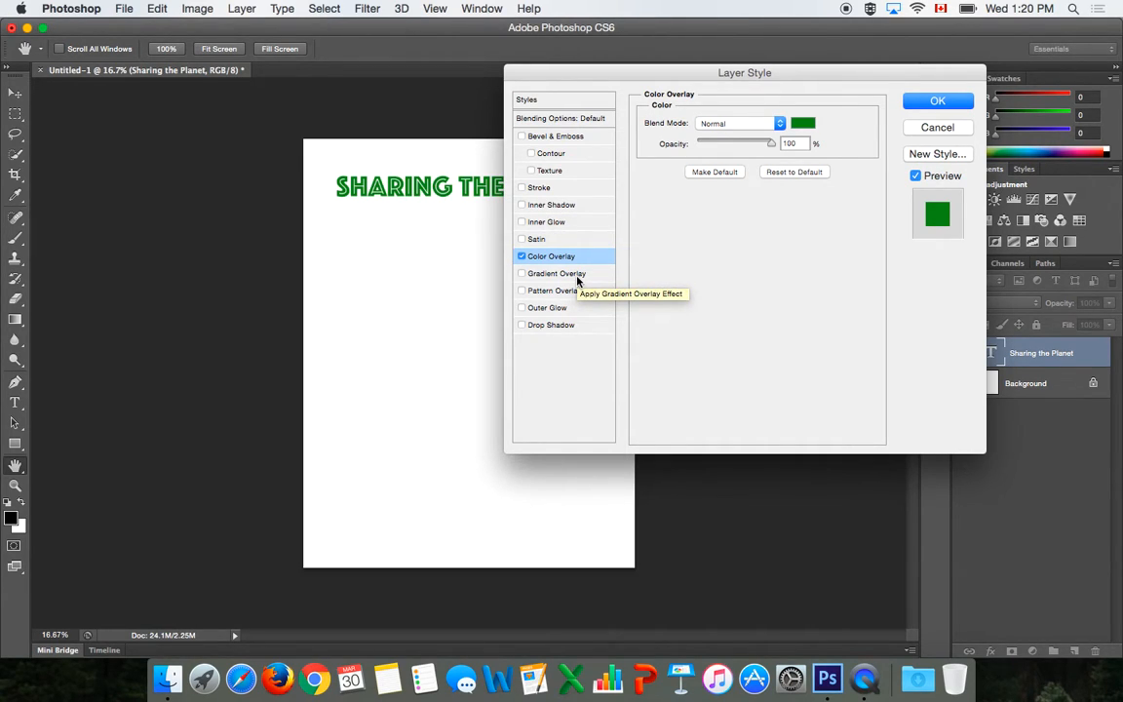
Step: Add an outside Stroke of about 29 px in a very dark green to the title and apply the layer style
click(549, 189)
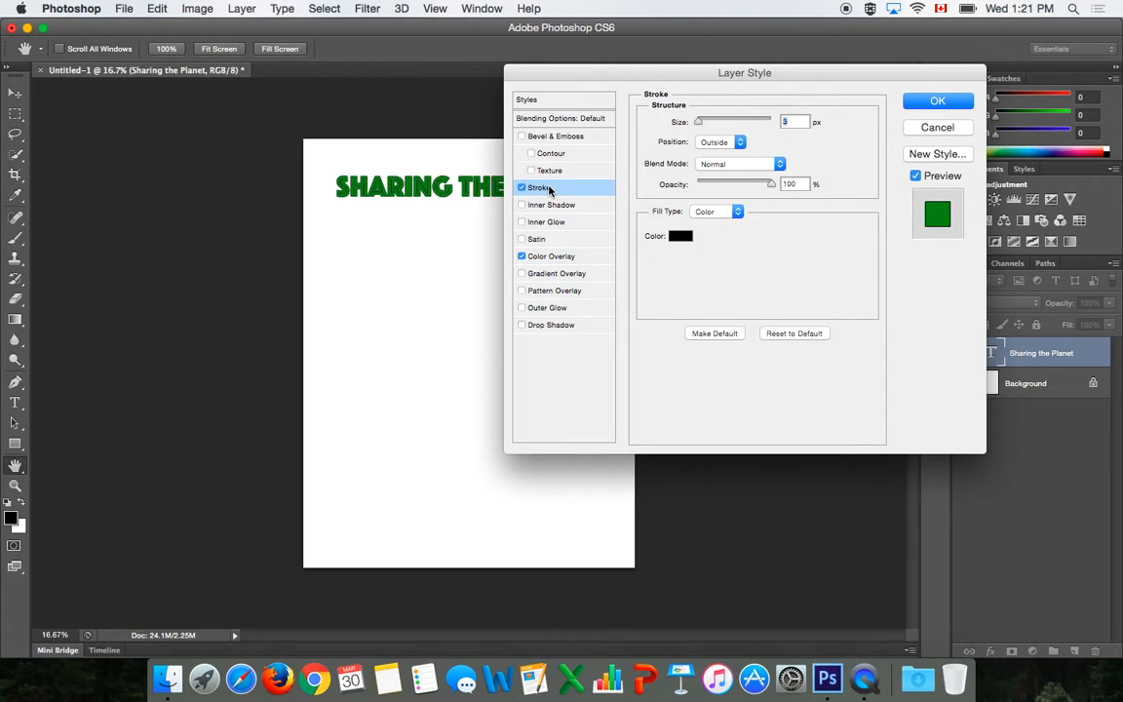
click(677, 235)
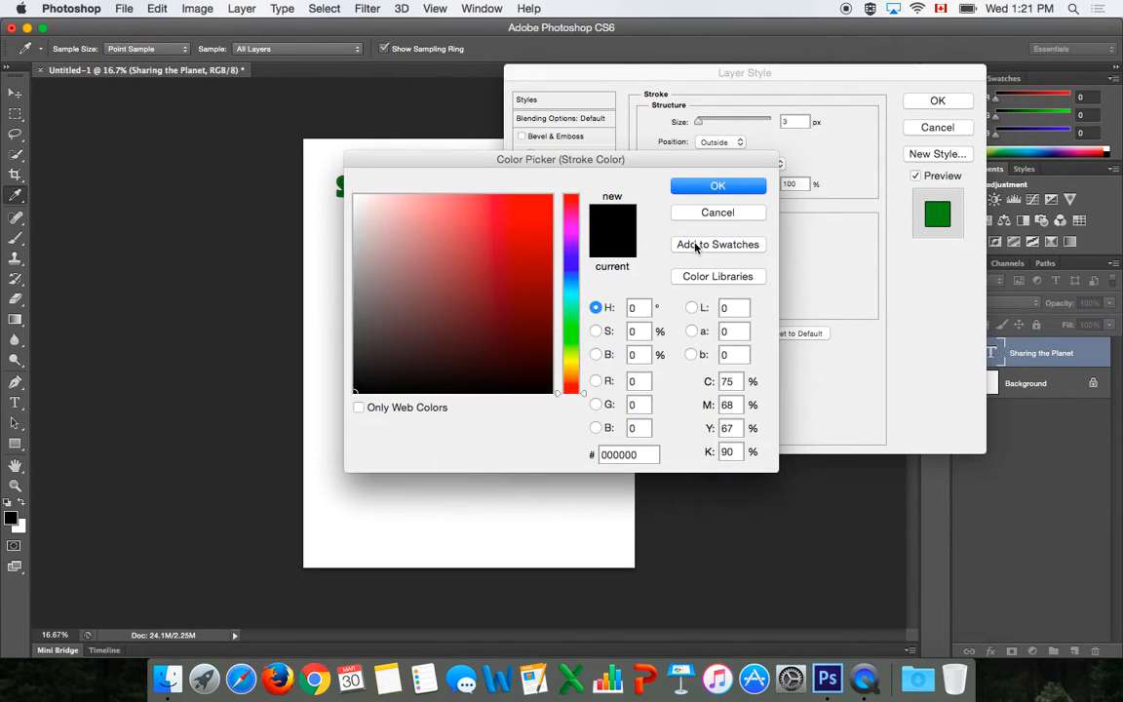
drag(570, 283, 571, 337)
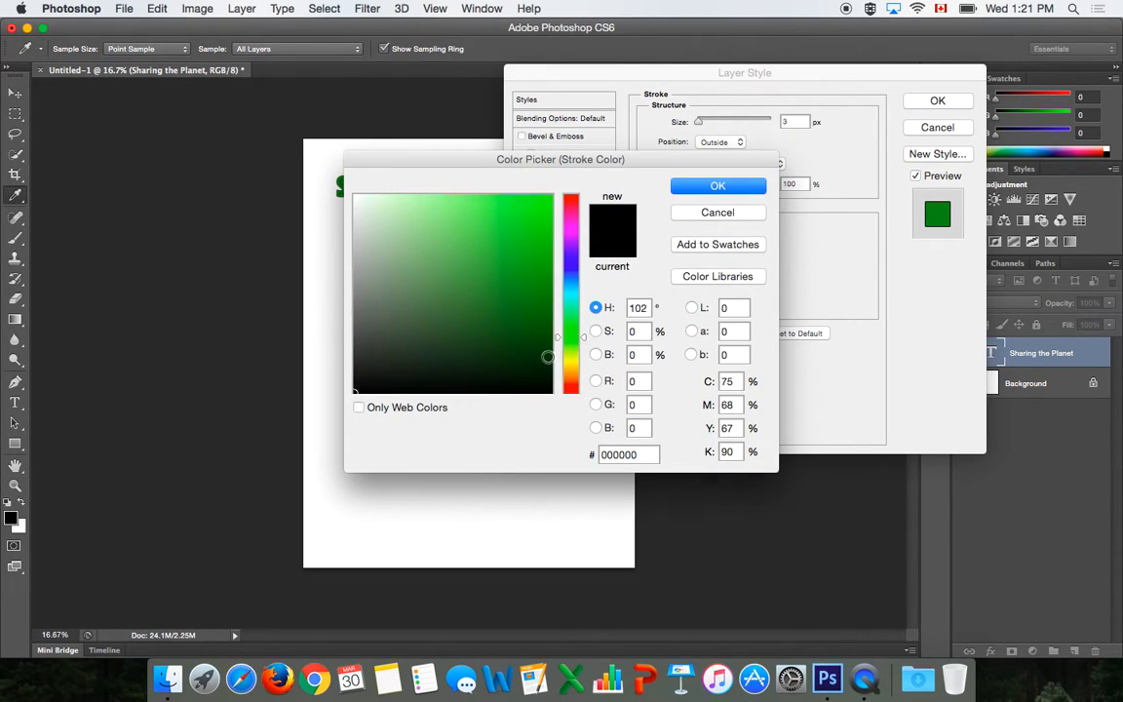
click(547, 357)
click(719, 184)
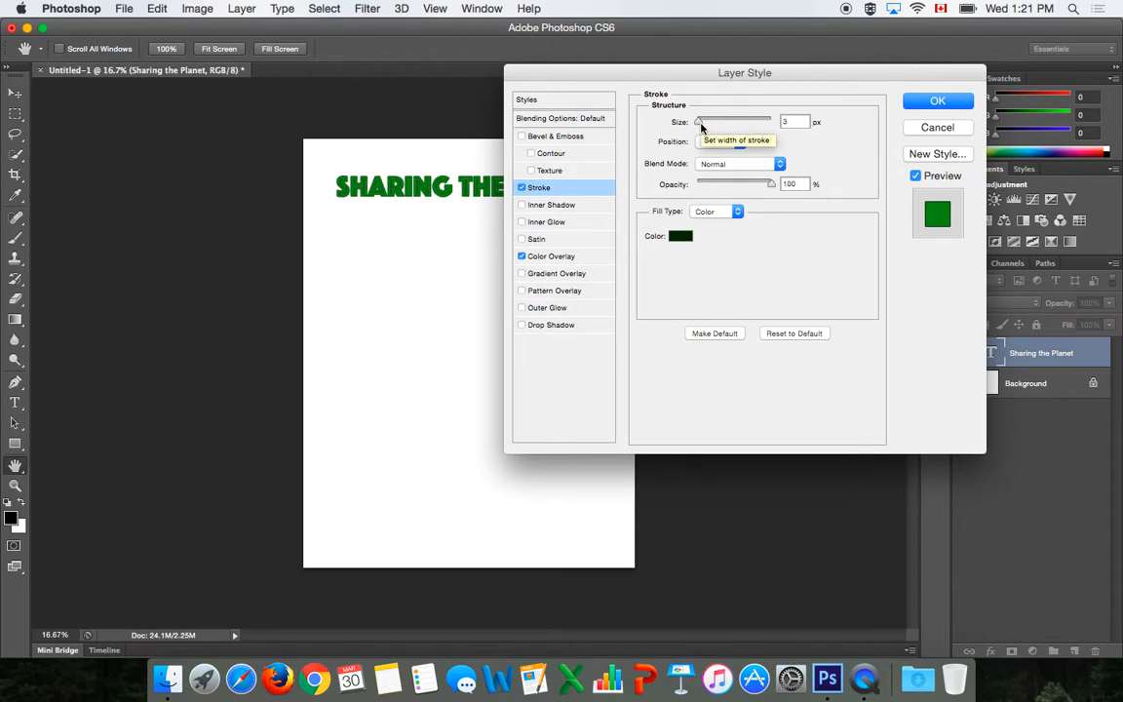
drag(701, 127, 702, 128)
drag(701, 126, 709, 126)
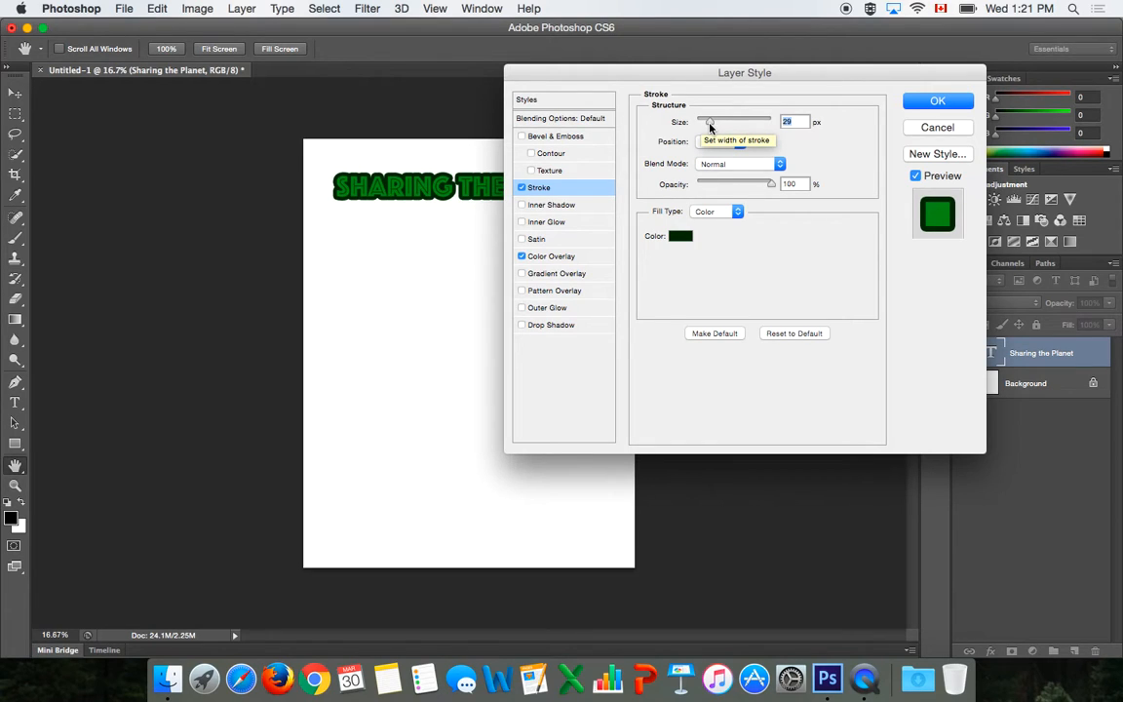
click(926, 101)
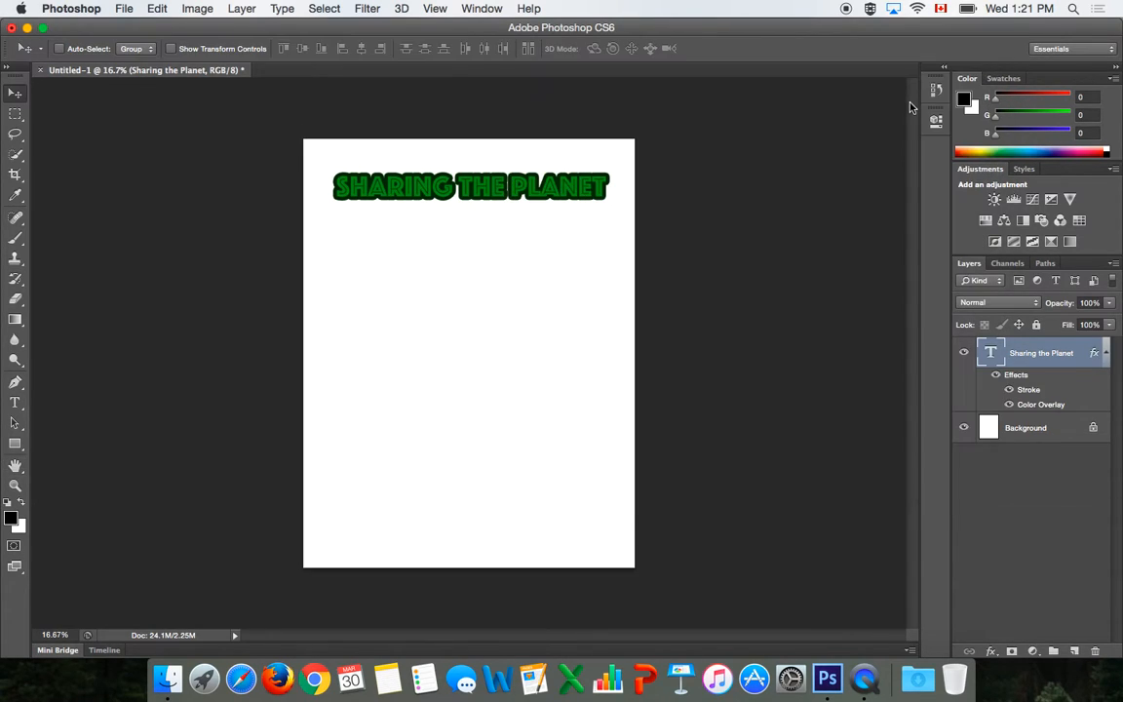
Step: Change the title's Color Overlay colour to light green, #a7fc85
right_click(1021, 377)
key(Escape)
double_click(1020, 378)
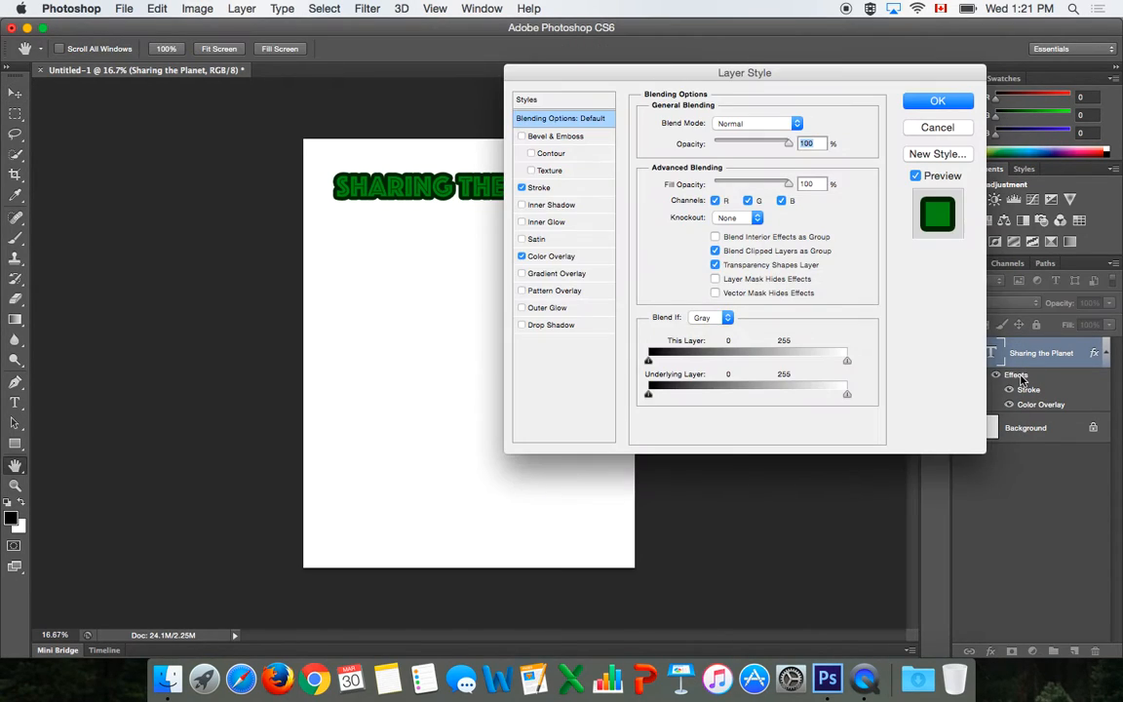
click(559, 258)
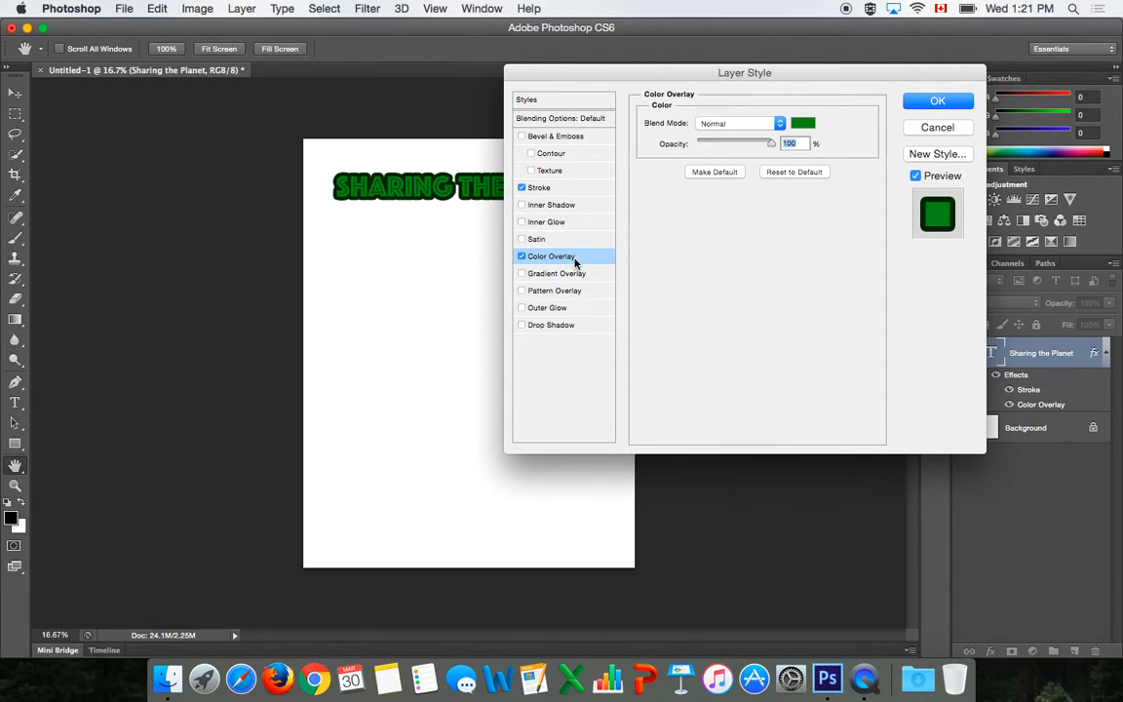
click(805, 123)
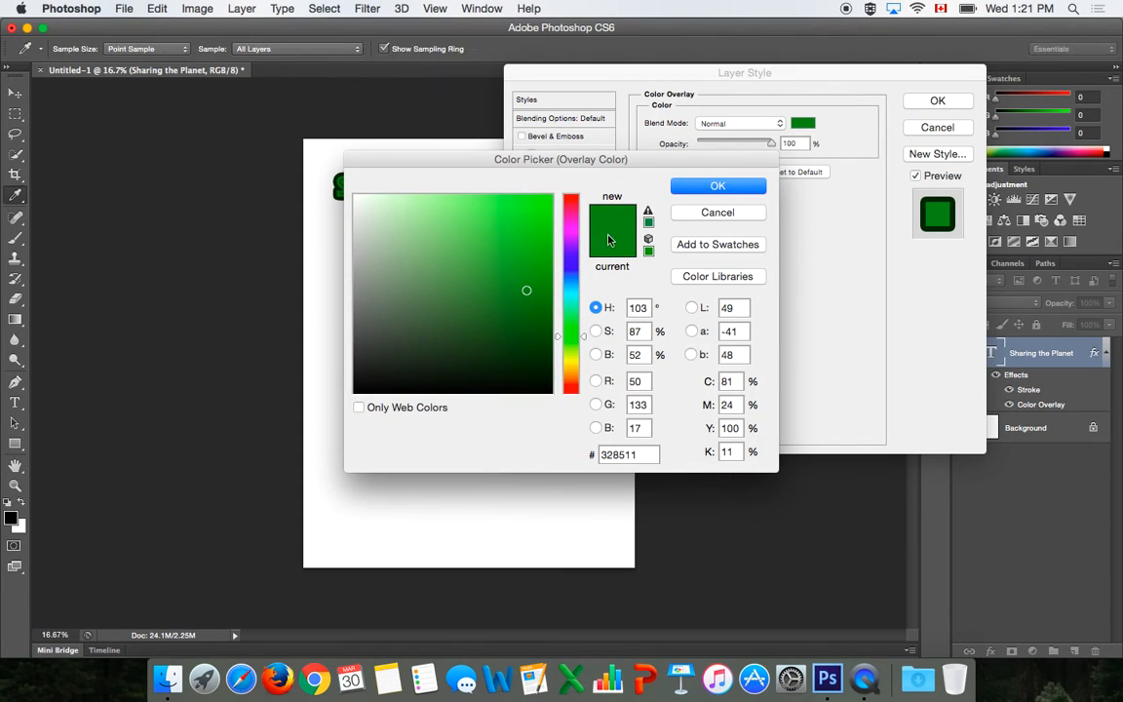
click(446, 196)
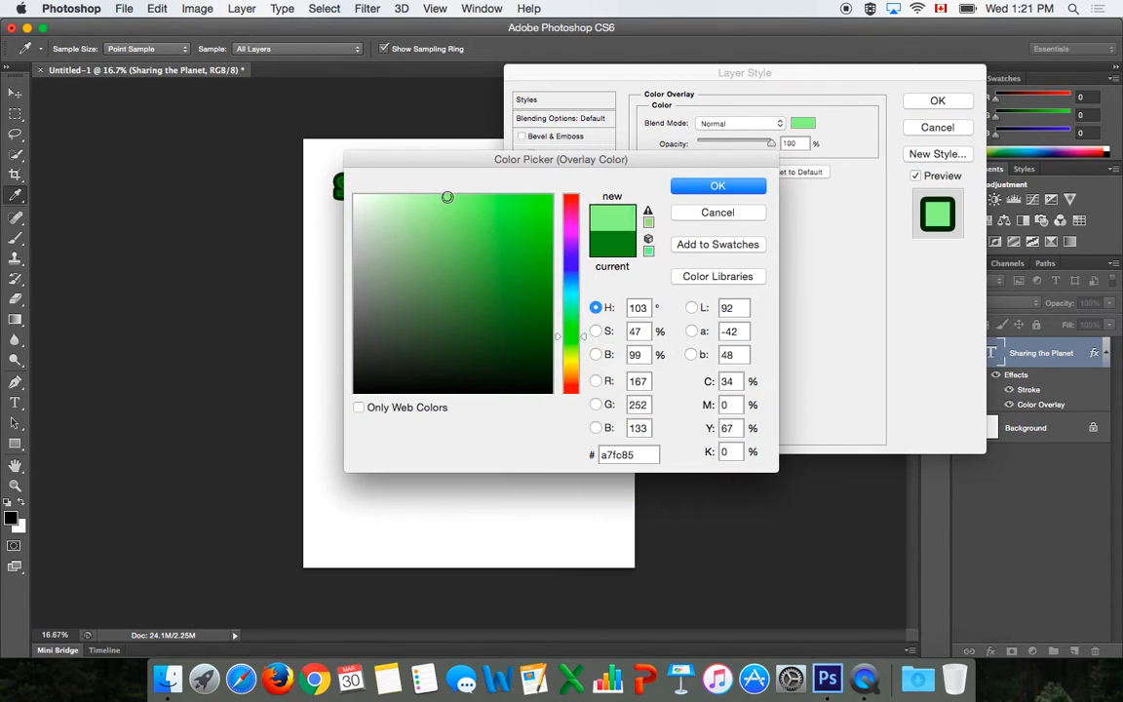
click(705, 188)
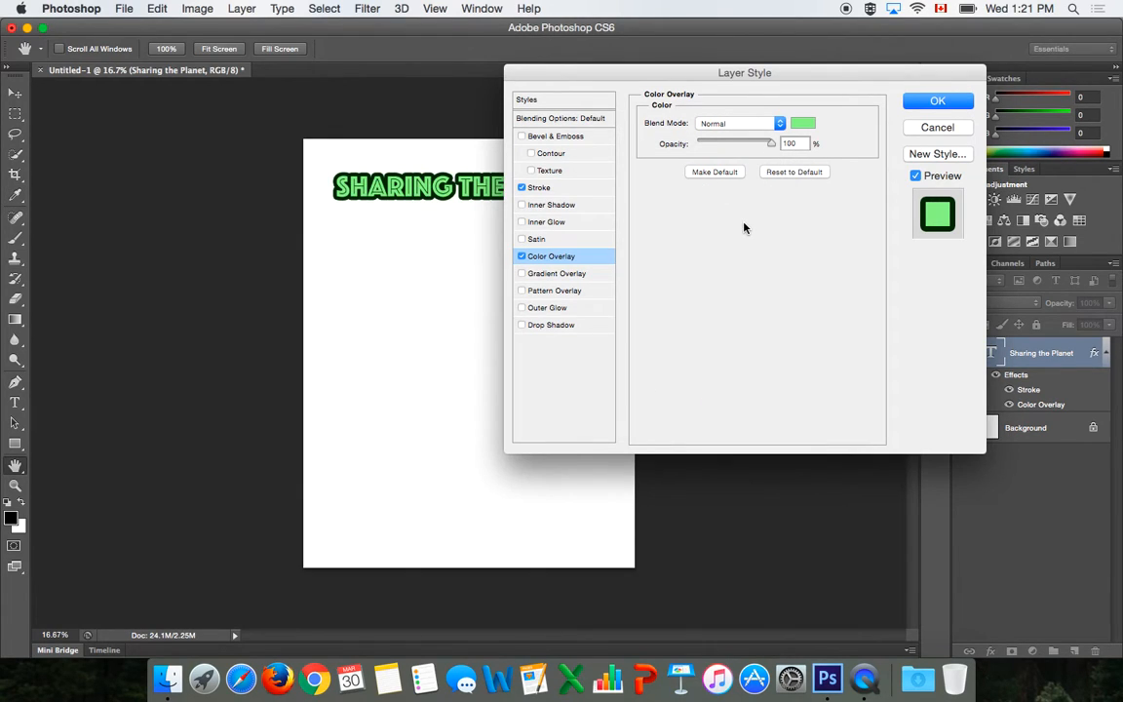
Step: Add a Drop Shadow to the title with a distance of 30 px and a size of 49 px, and apply the layer style
click(556, 330)
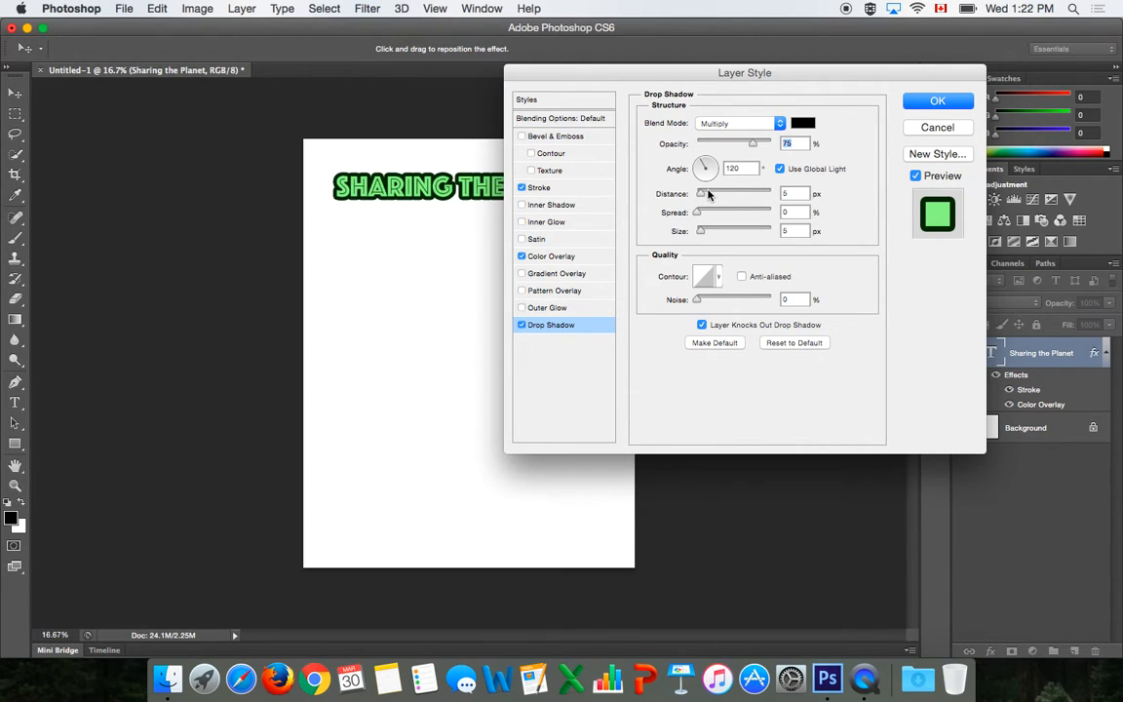
drag(708, 194, 717, 198)
drag(702, 234, 714, 235)
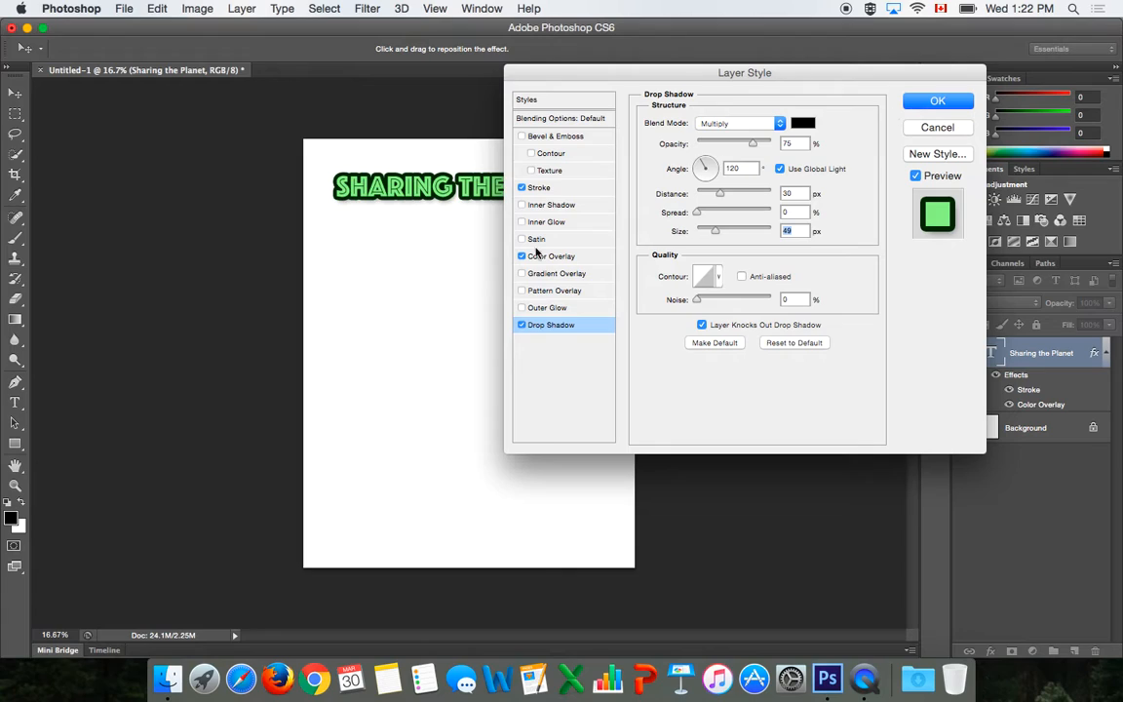
click(920, 101)
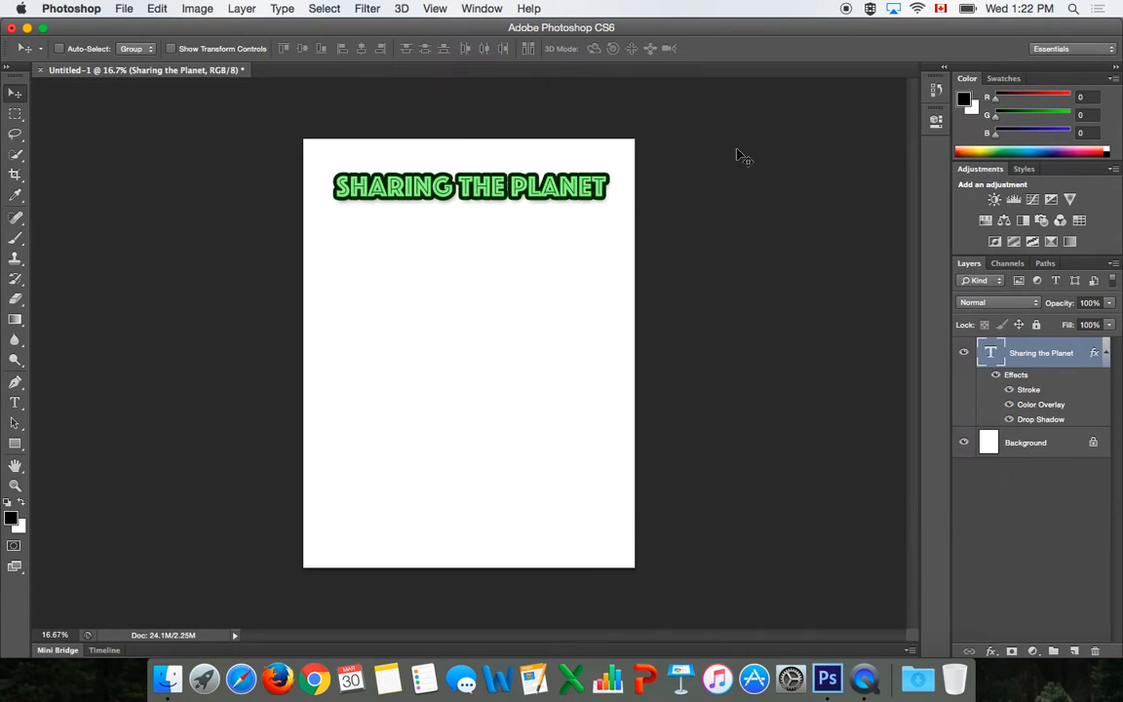
Step: Compare the title up close with its Drop Shadow effect hidden and shown again
click(56, 635)
click(15, 485)
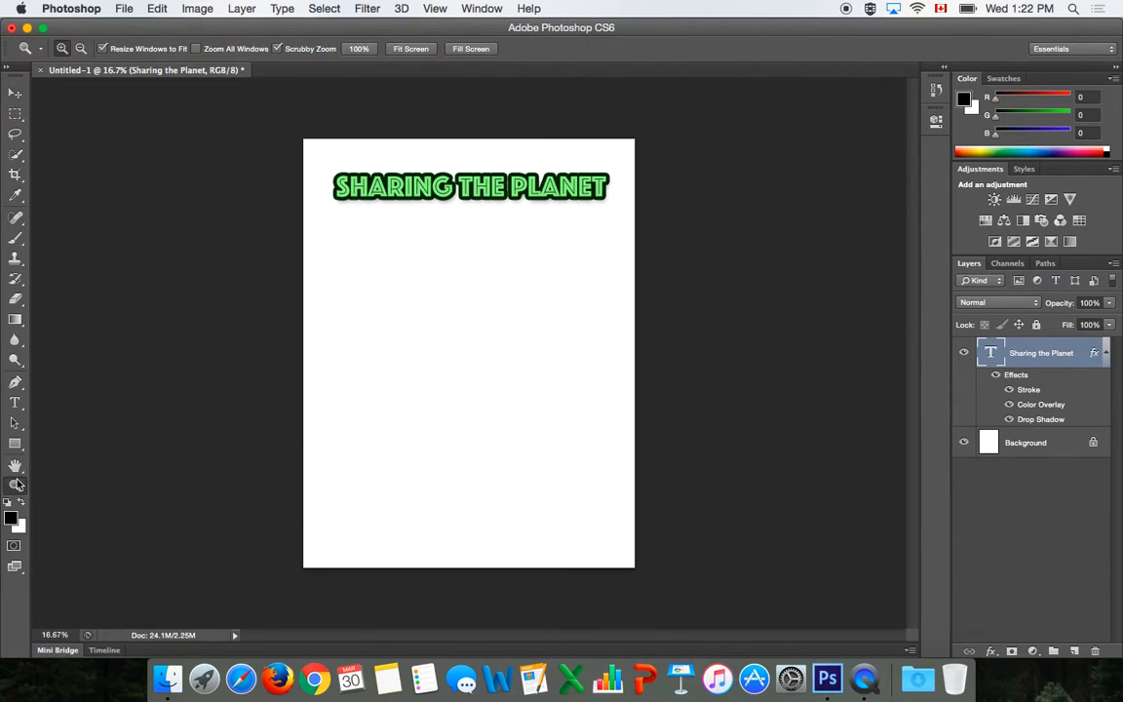
drag(320, 176, 396, 193)
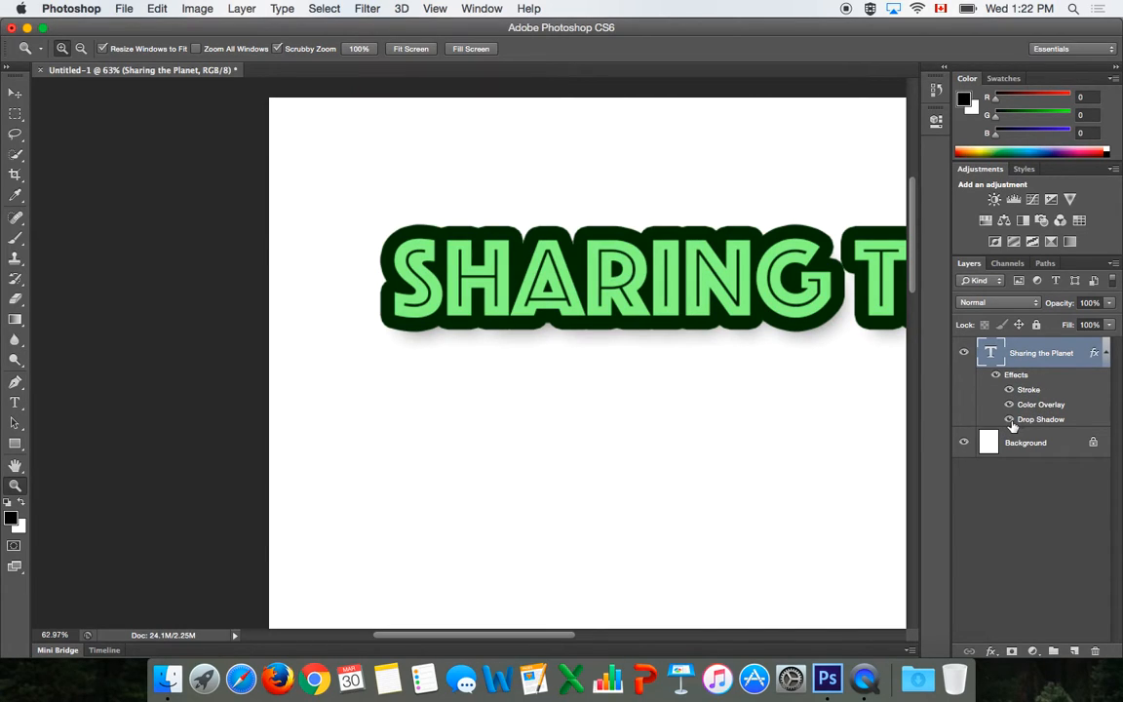
click(1010, 421)
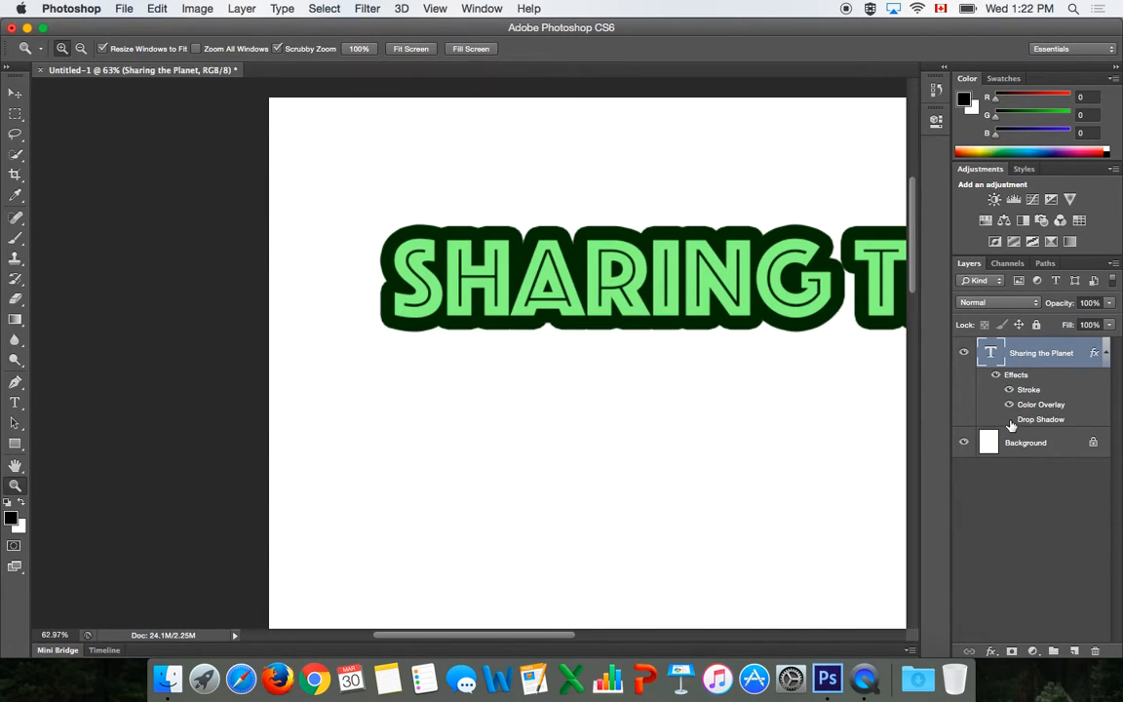
click(1009, 420)
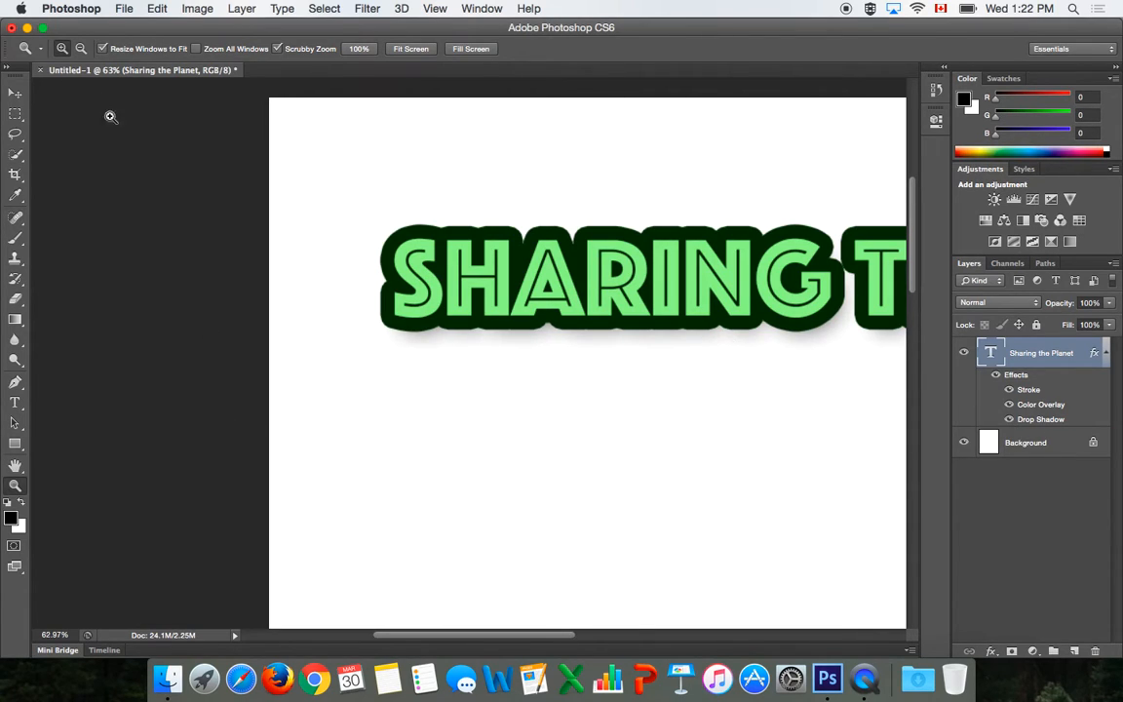
alt+click(351, 173)
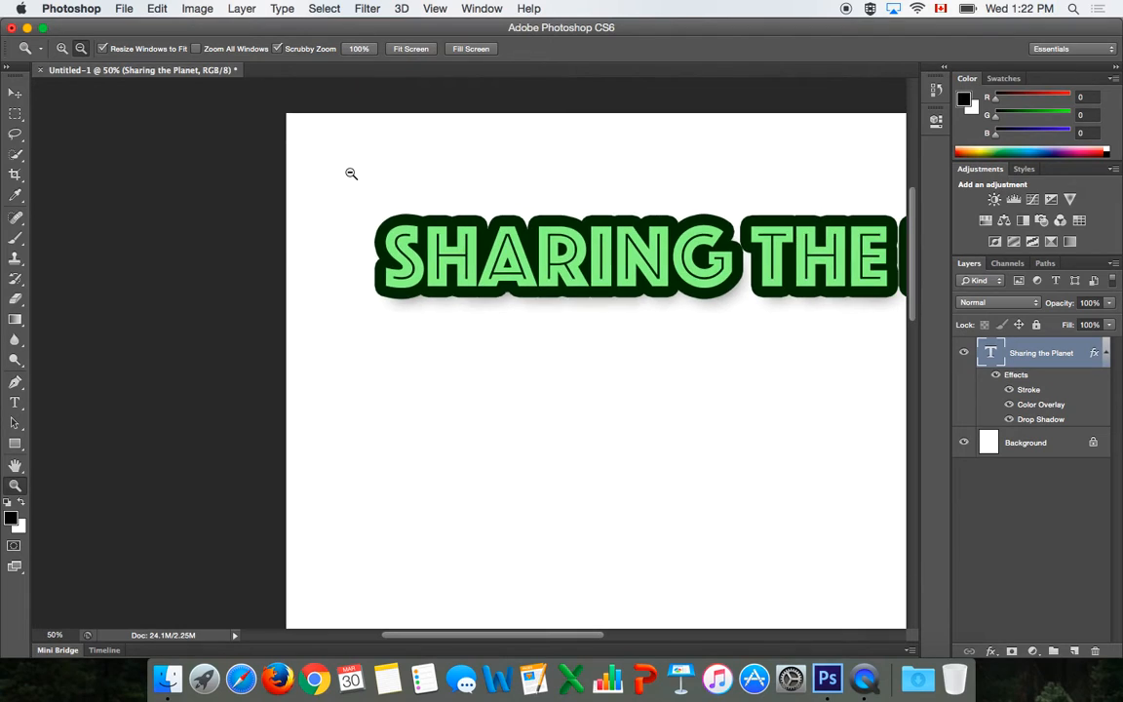
alt+click(353, 176)
alt+click(355, 178)
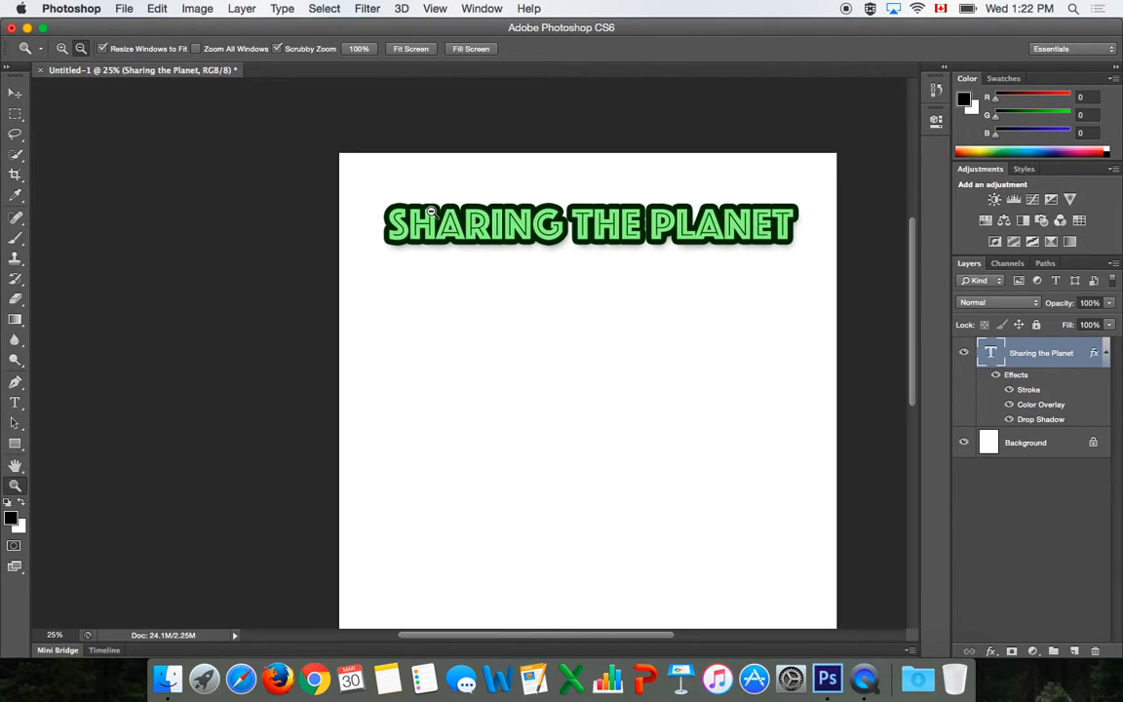
Step: Turn off the title's Color Overlay and enable a Gradient Overlay instead
double_click(1019, 379)
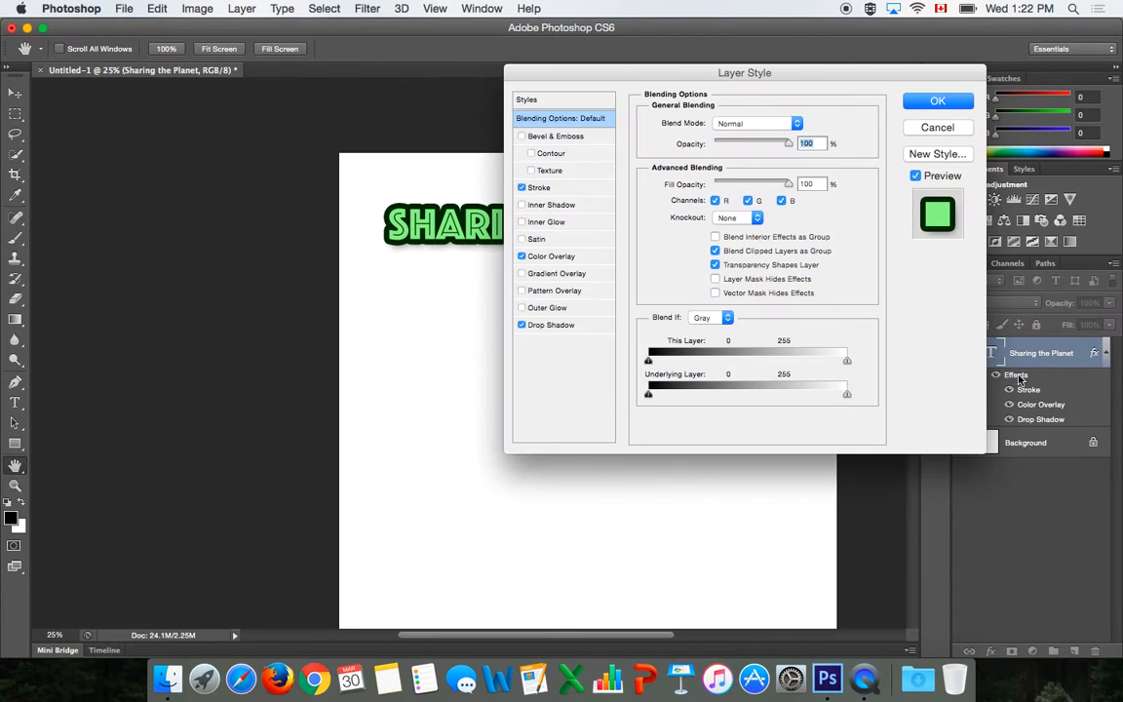
click(546, 257)
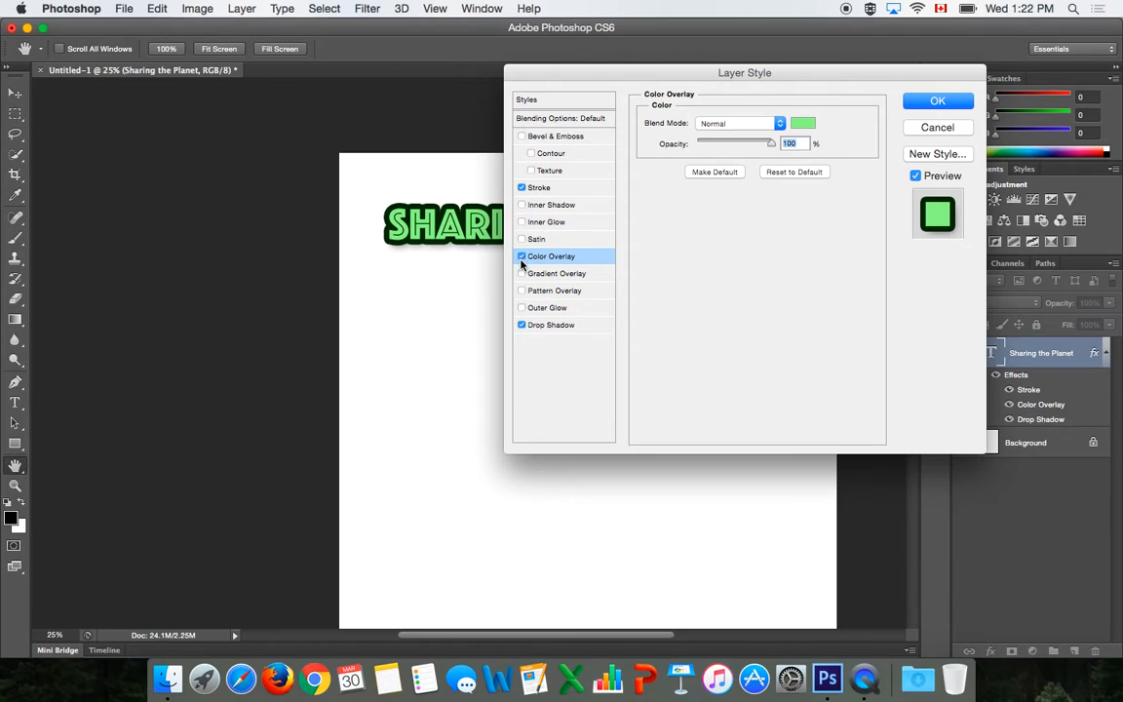
click(522, 256)
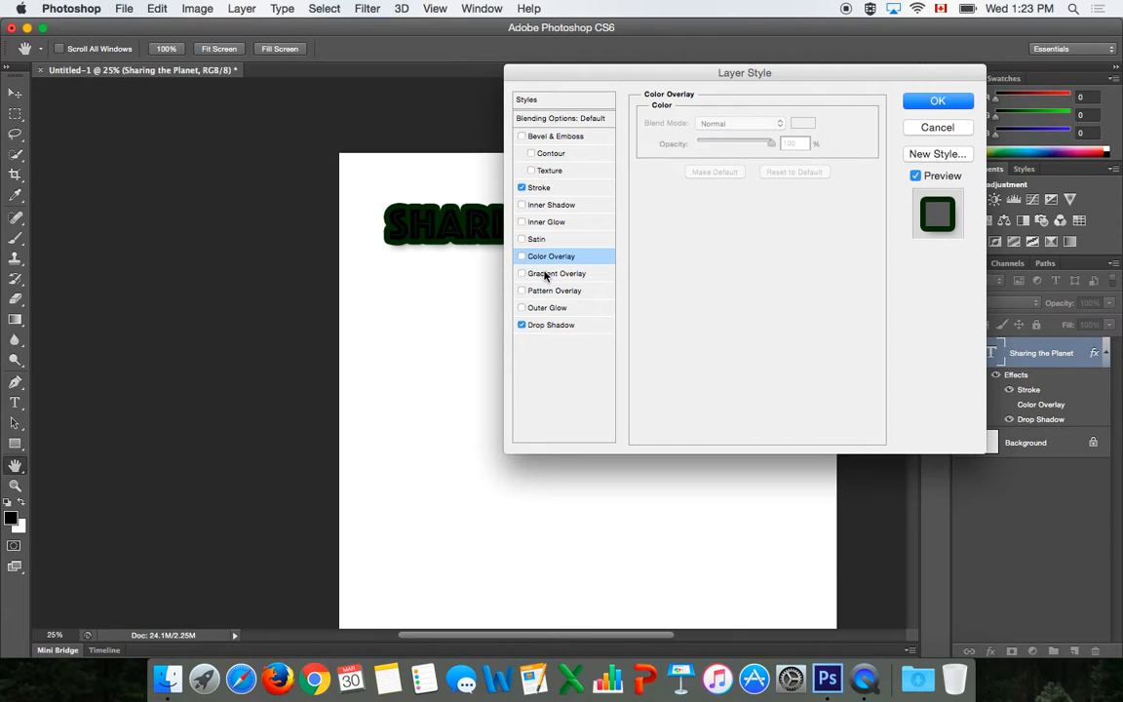
click(550, 277)
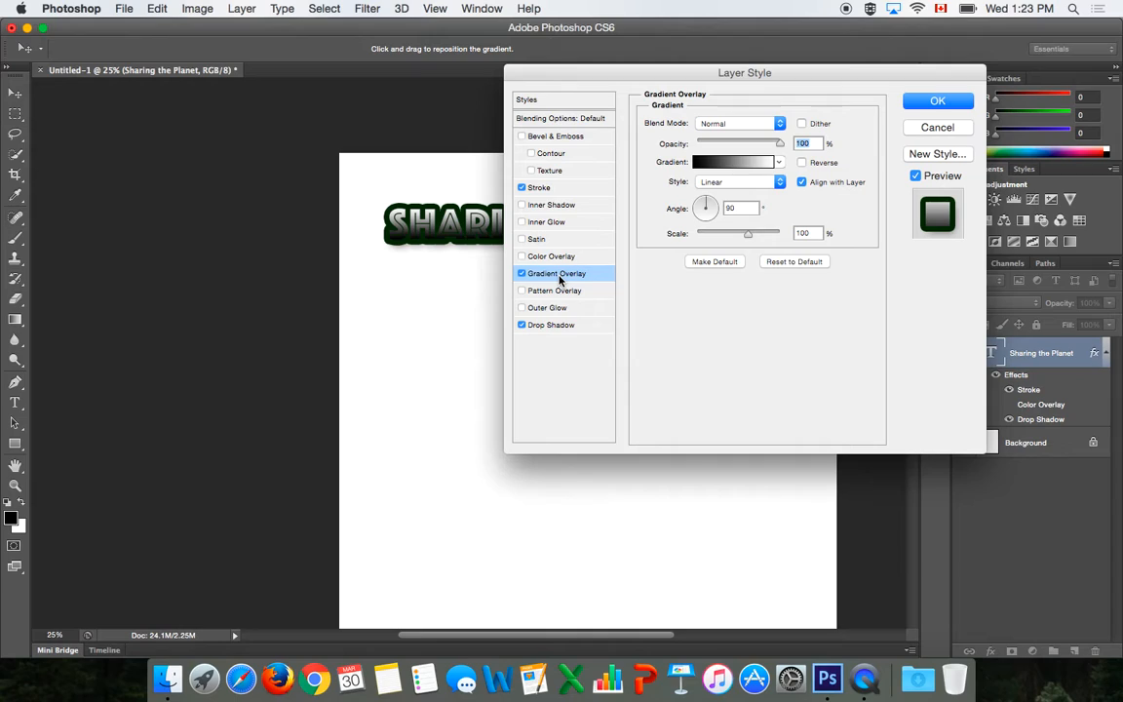
Step: Change the gradient's black colour stop to bright green, #88fb56, keeping white at the other end, and apply the layer style
click(724, 172)
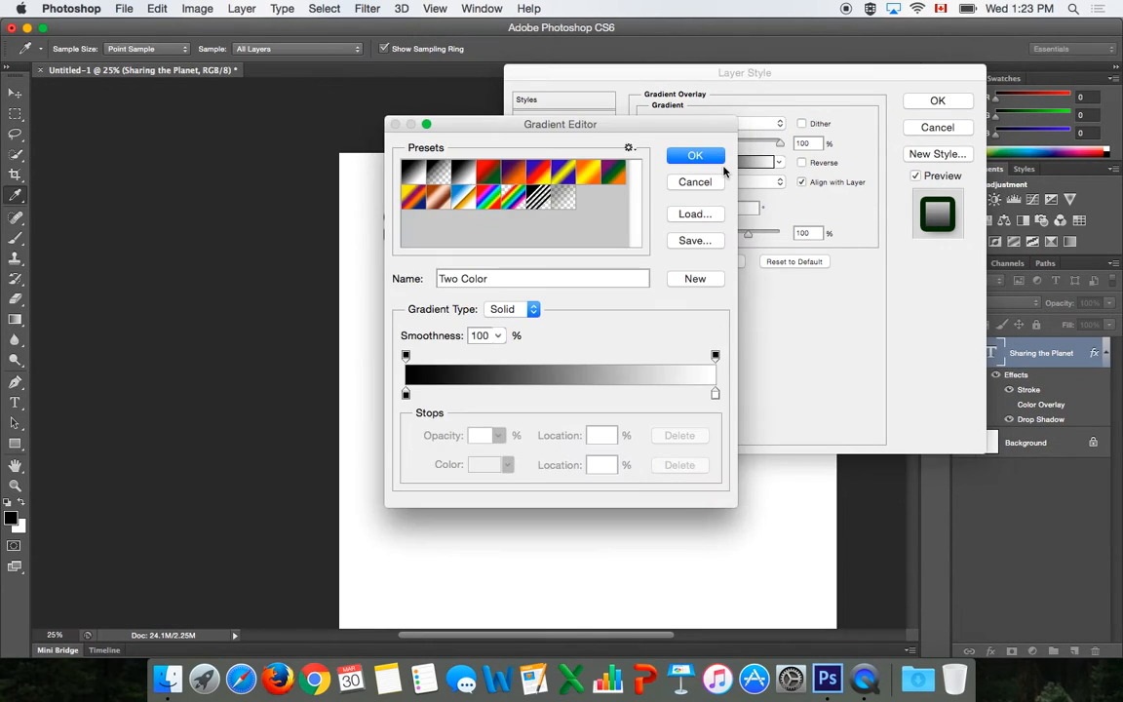
double_click(406, 396)
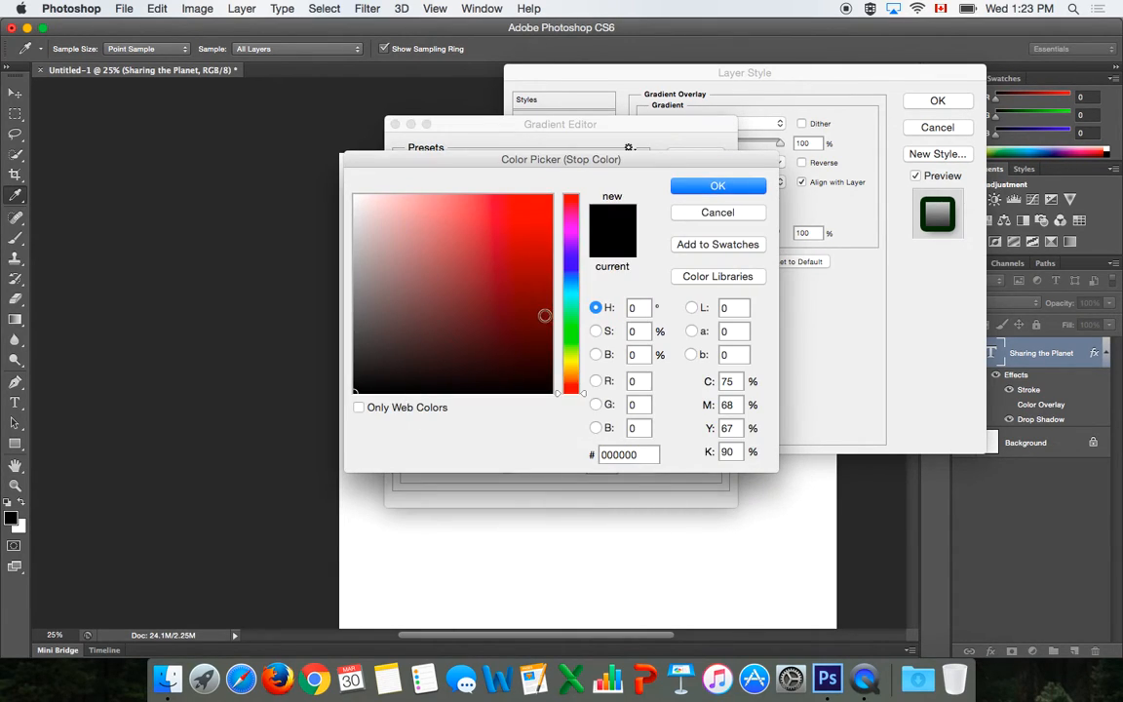
drag(571, 327, 572, 337)
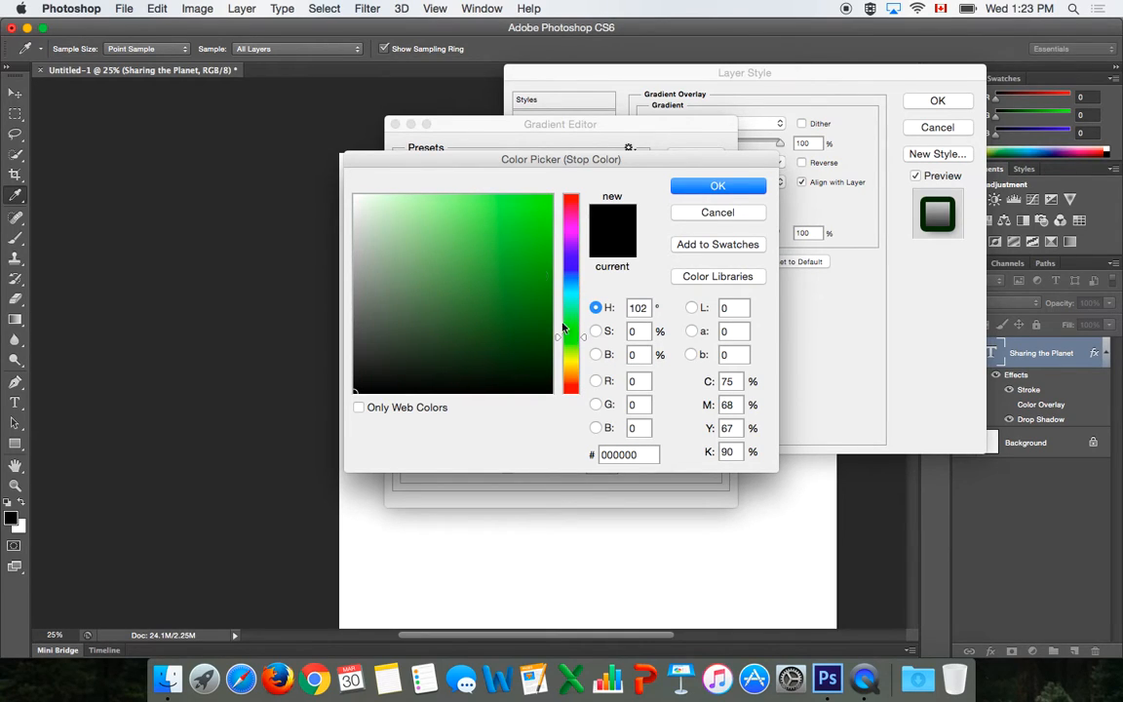
click(485, 198)
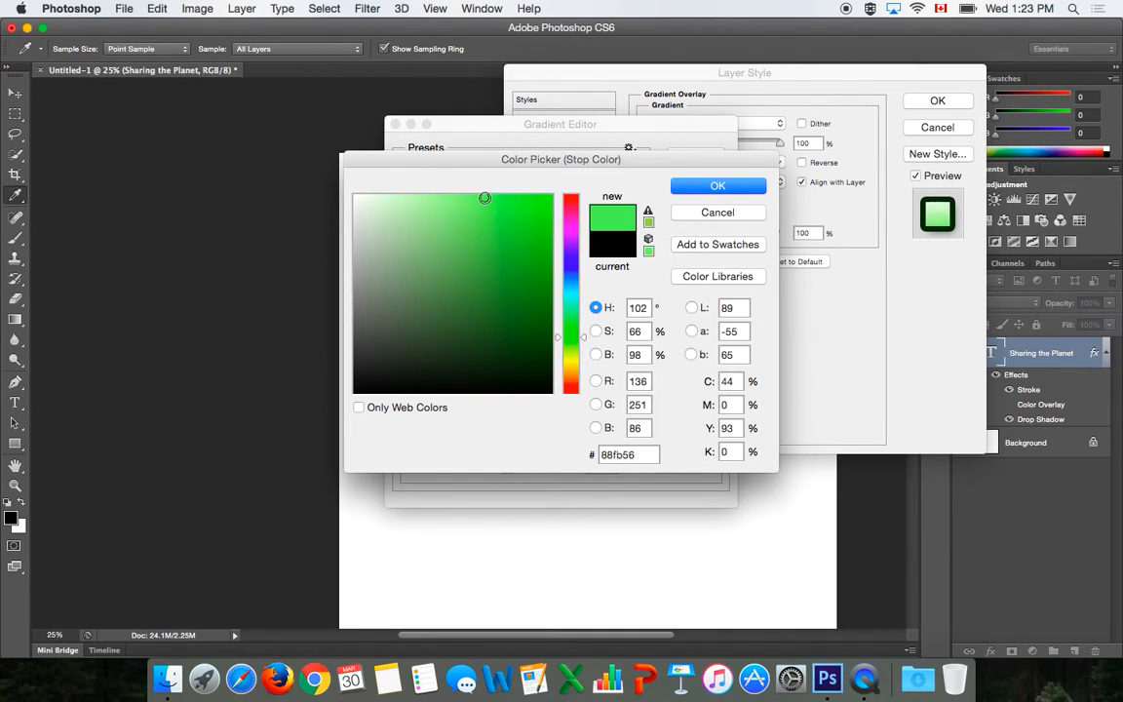
click(704, 185)
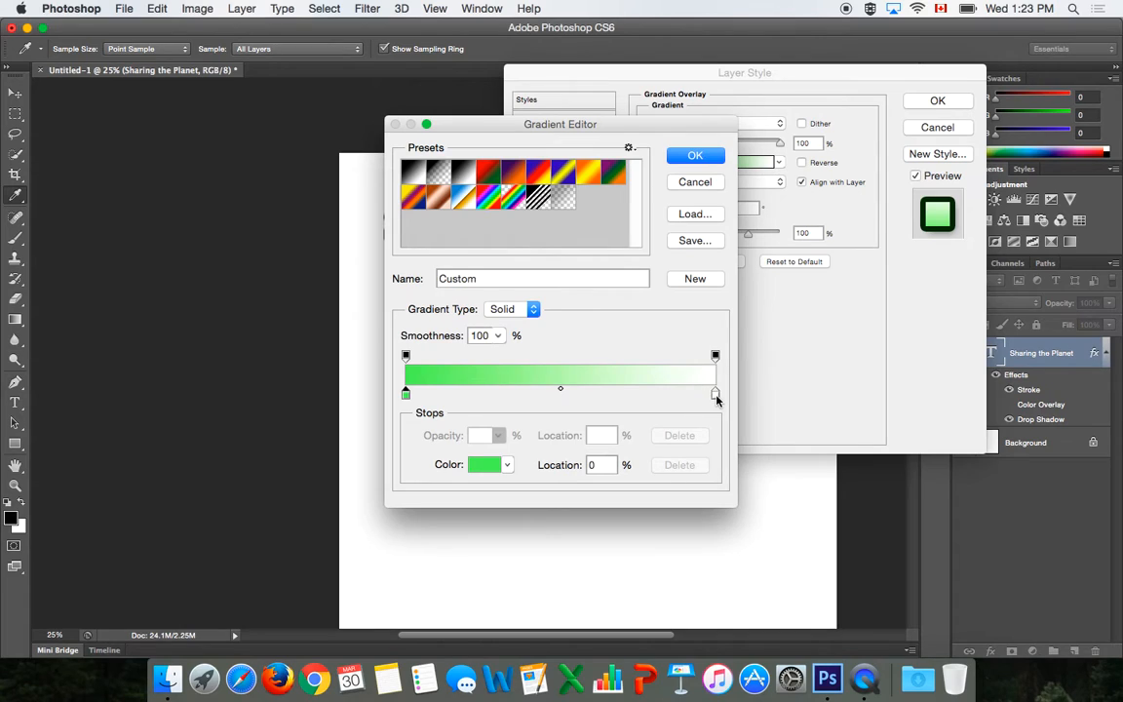
click(695, 155)
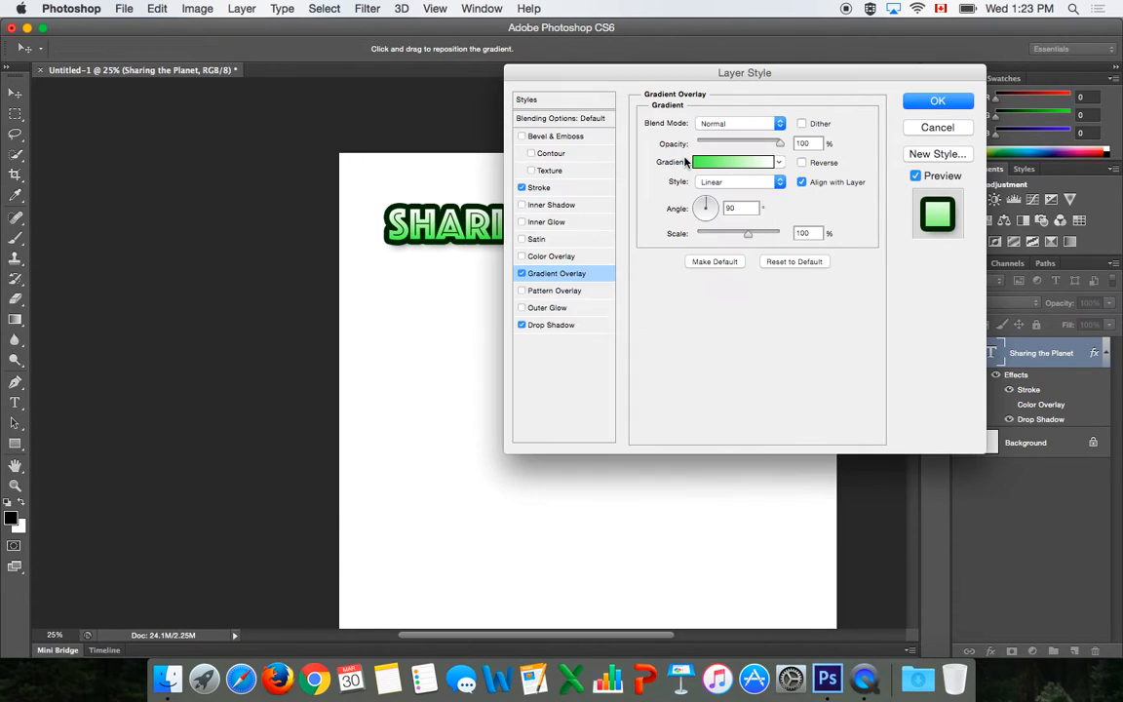
key(Return)
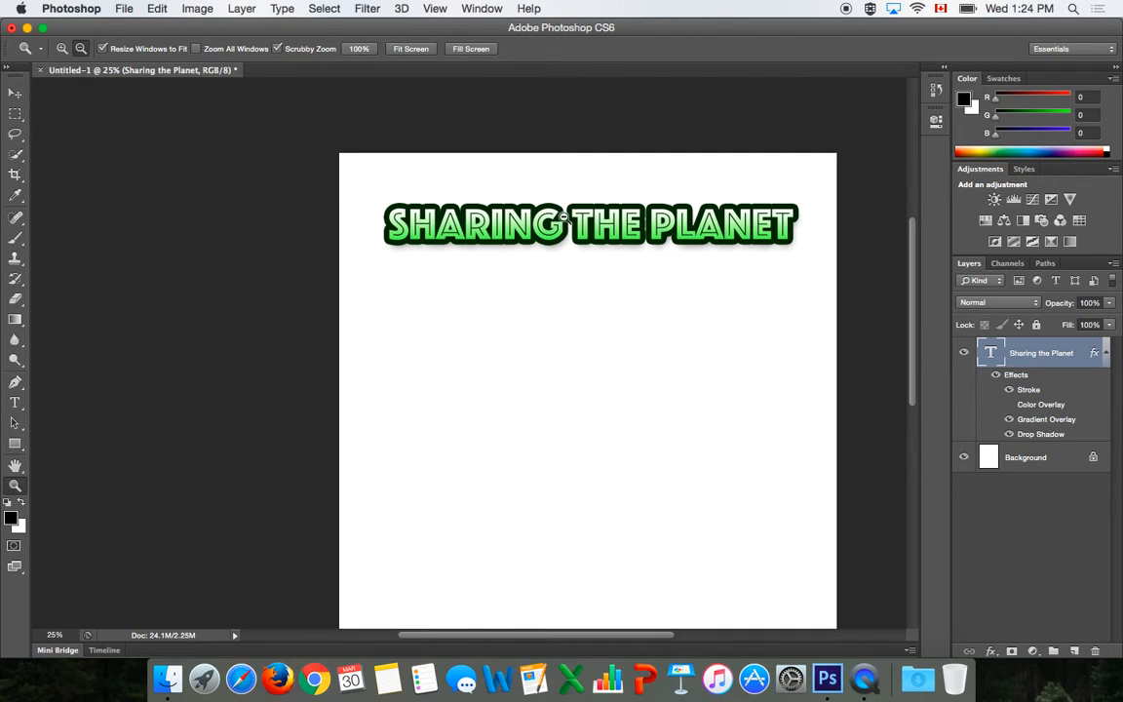
scroll(571, 213, right, 5)
scroll(572, 212, down, 1)
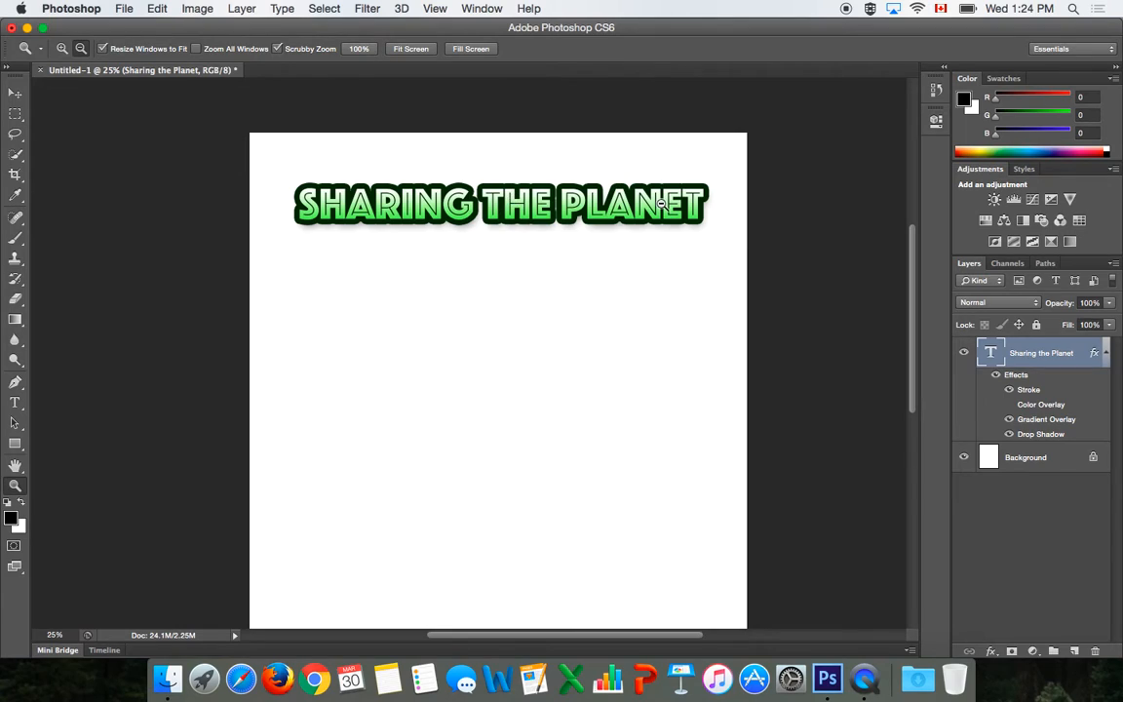
click(16, 94)
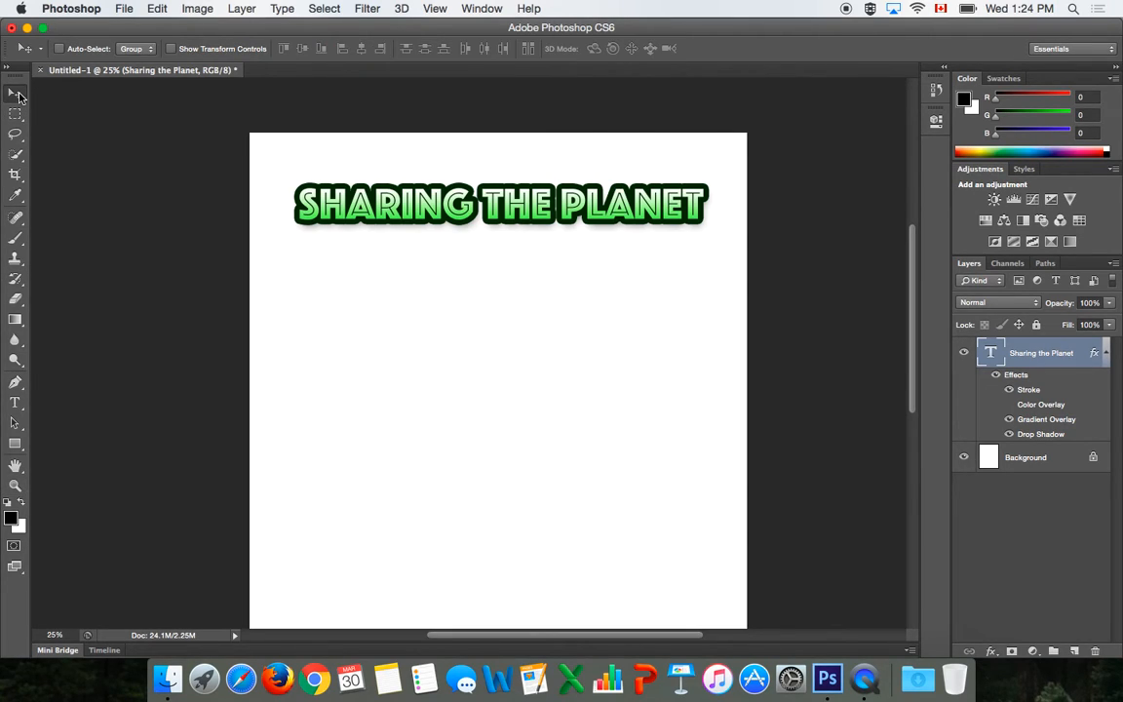
click(243, 9)
mouse_move(278, 102)
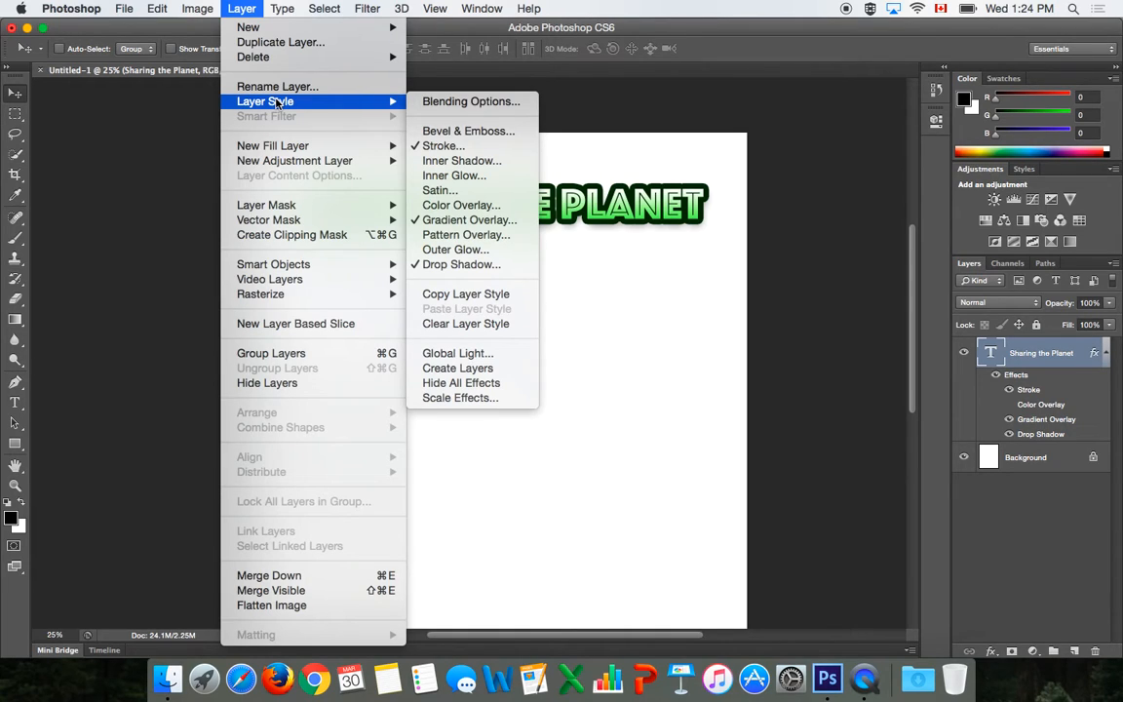
click(141, 139)
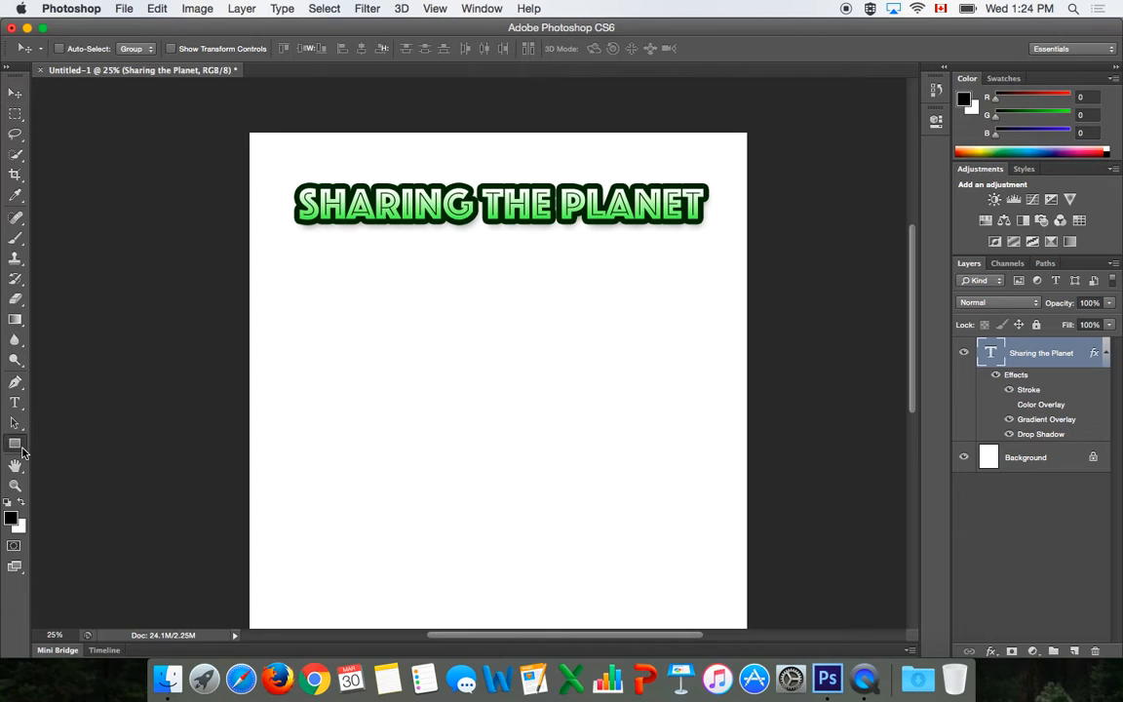
Step: Switch from the Rectangle tool to the Custom Shape tool
click(22, 448)
right_click(22, 449)
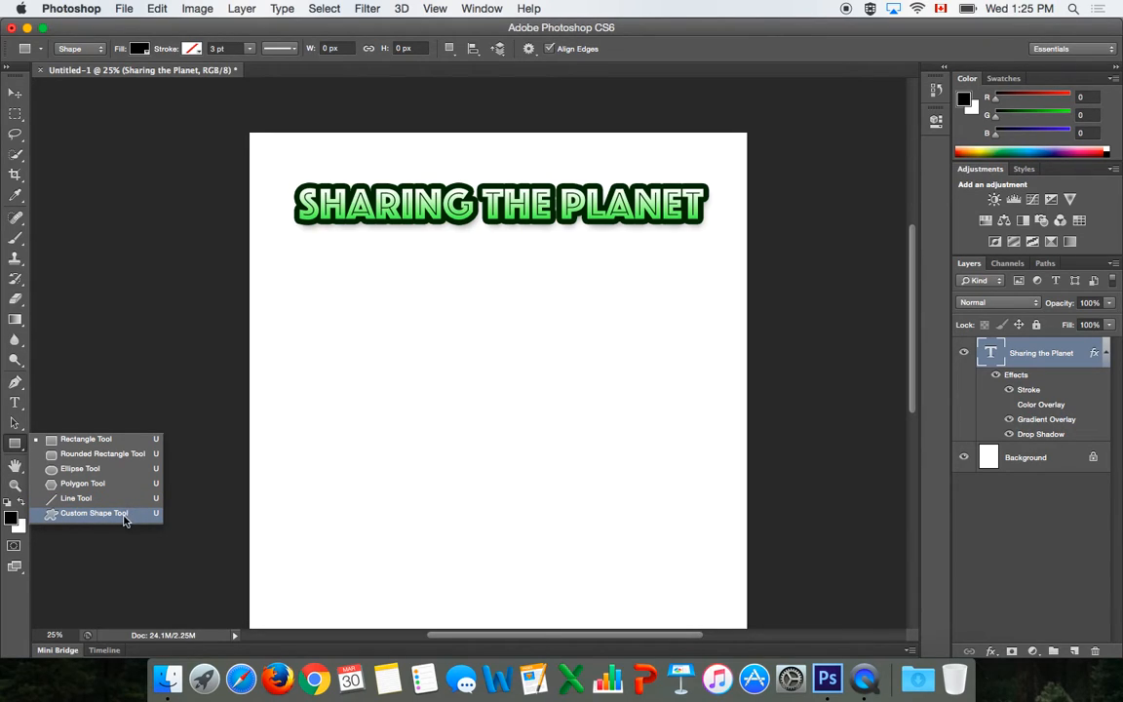
click(127, 514)
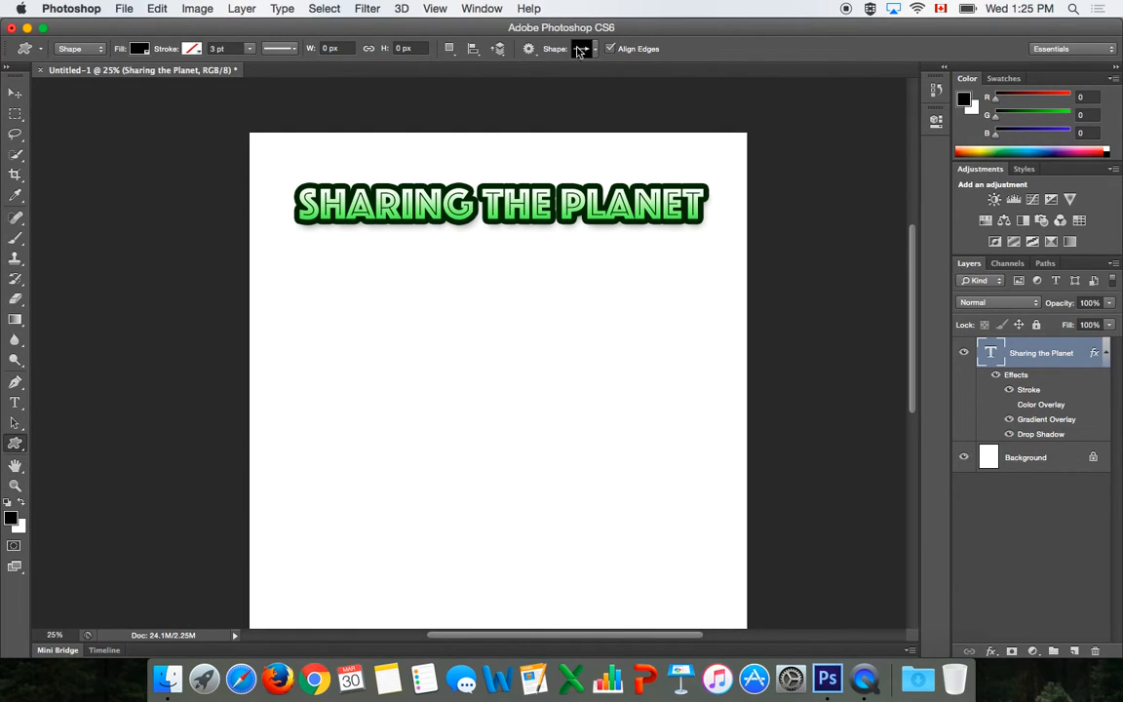
Step: Draw a black arrow custom shape about 887 px wide and 650 px high below the title, and undo it
drag(403, 253, 575, 377)
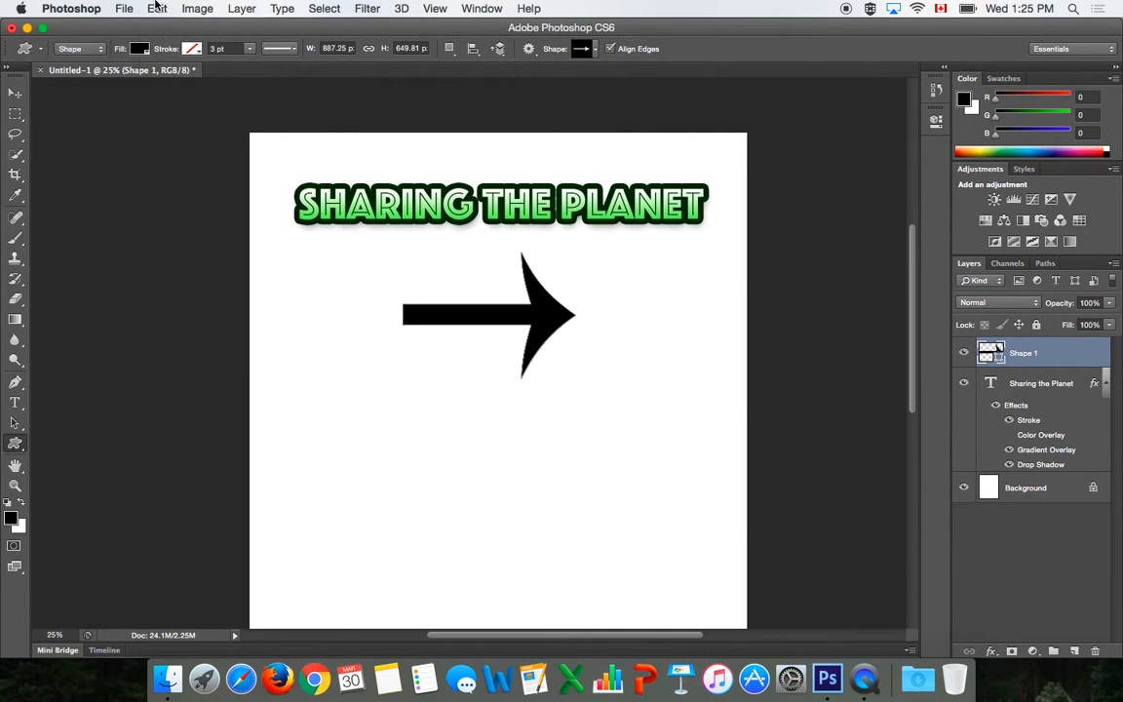
click(156, 7)
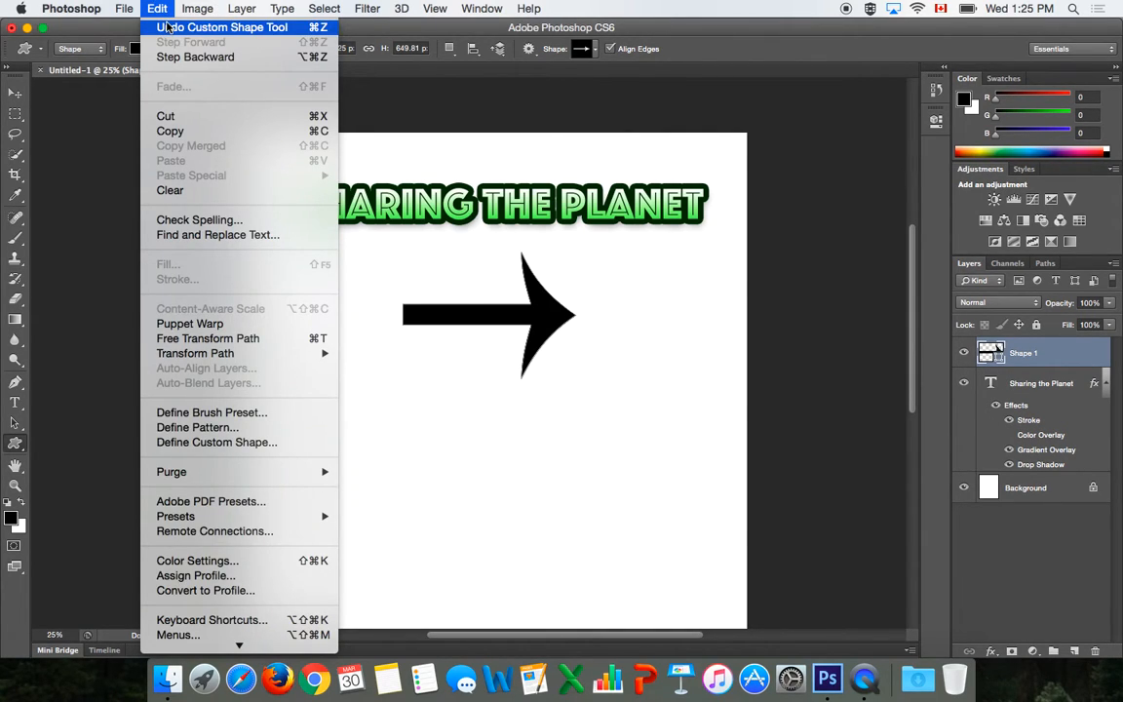
click(168, 27)
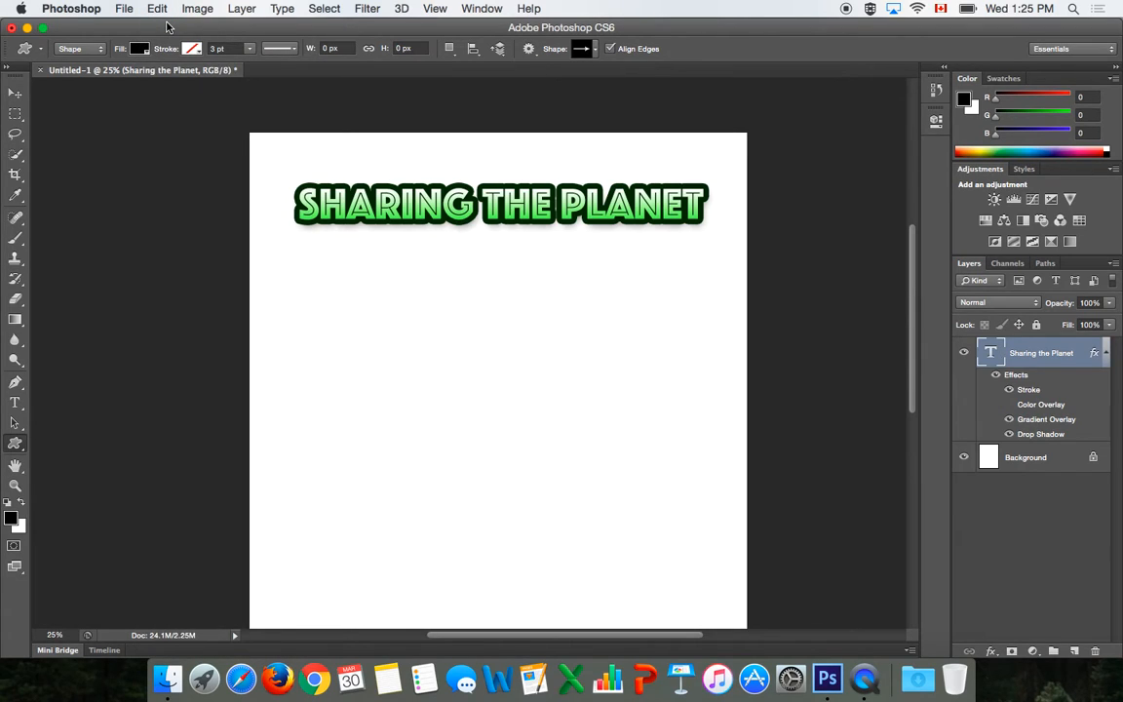
Step: Append the full collection of Photoshop shapes (All) to the custom shape presets
click(596, 49)
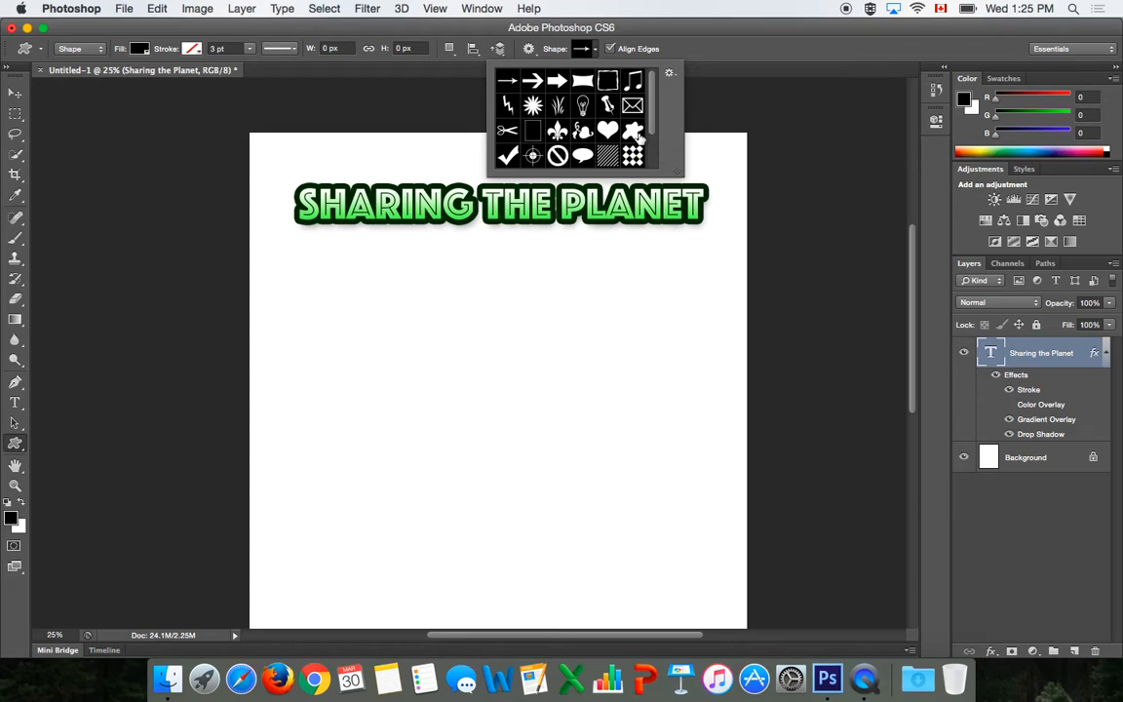
drag(653, 121, 654, 157)
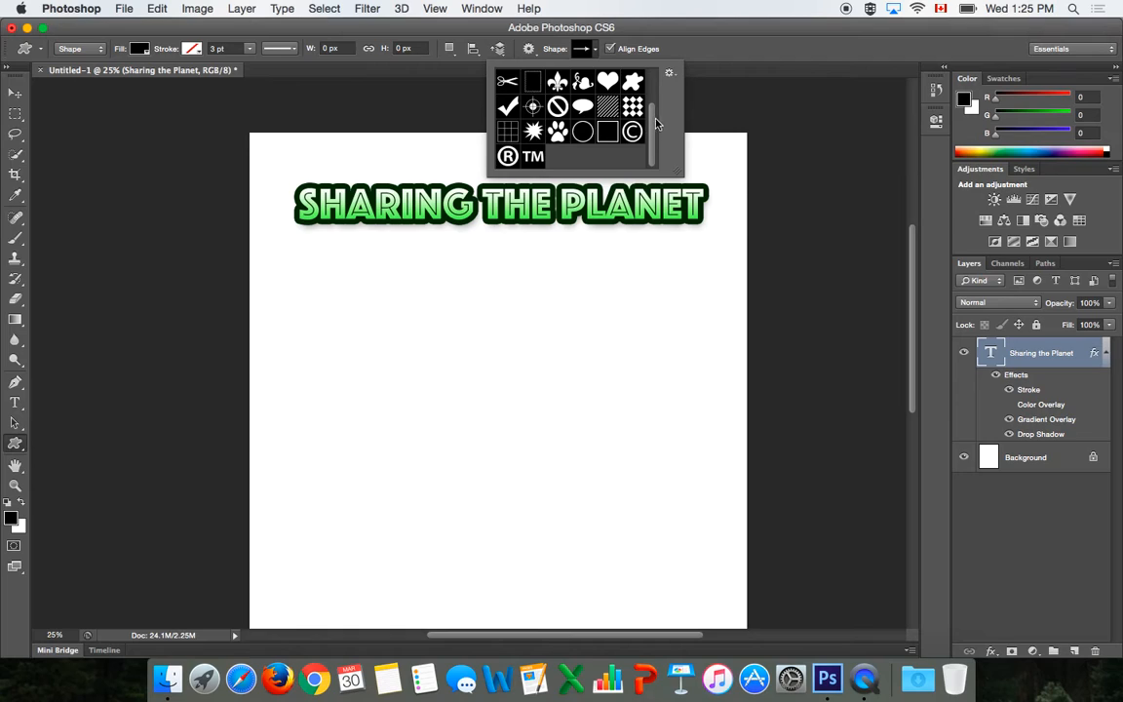
click(670, 74)
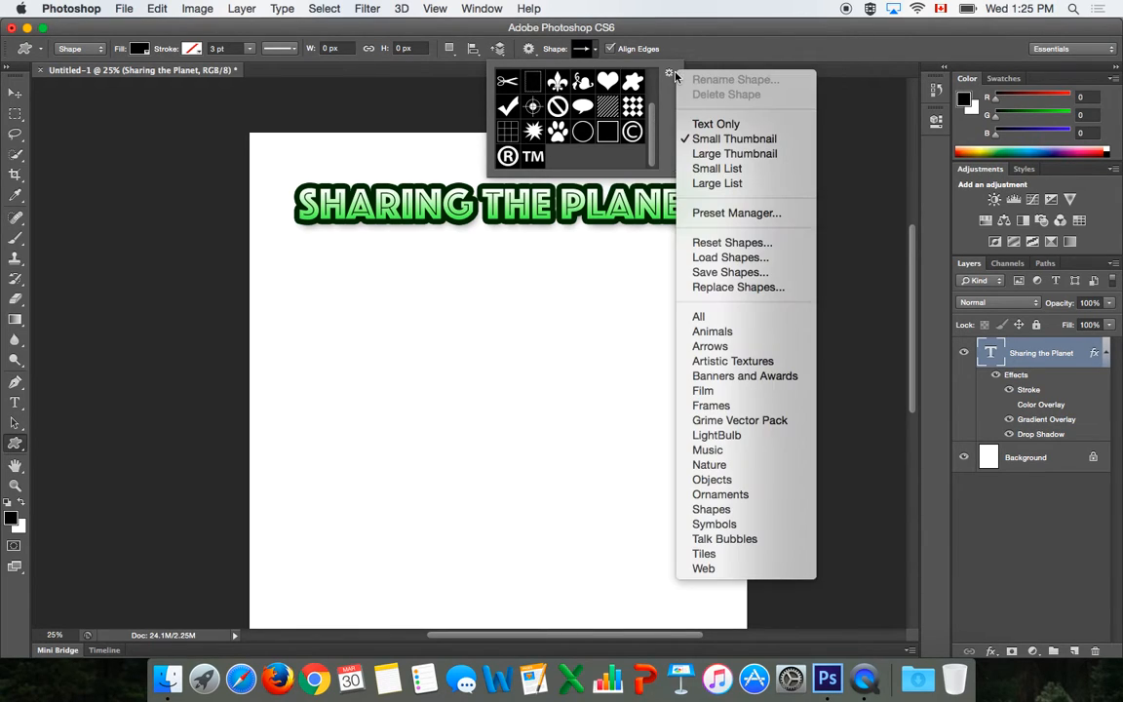
click(698, 317)
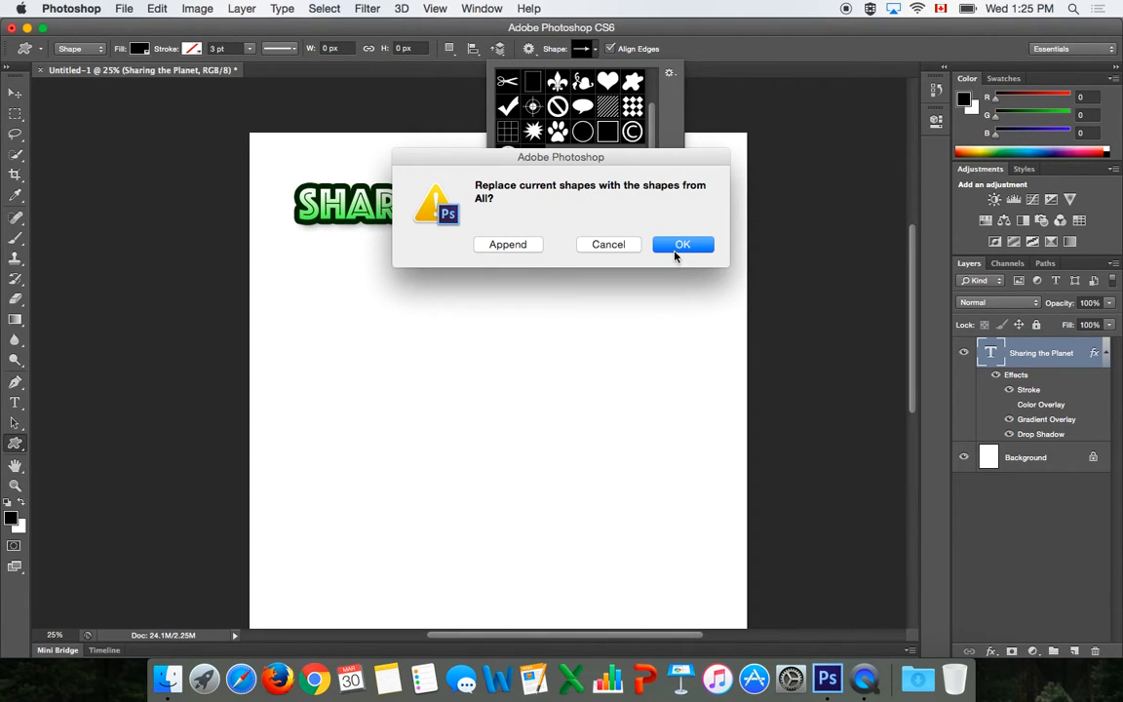
click(508, 244)
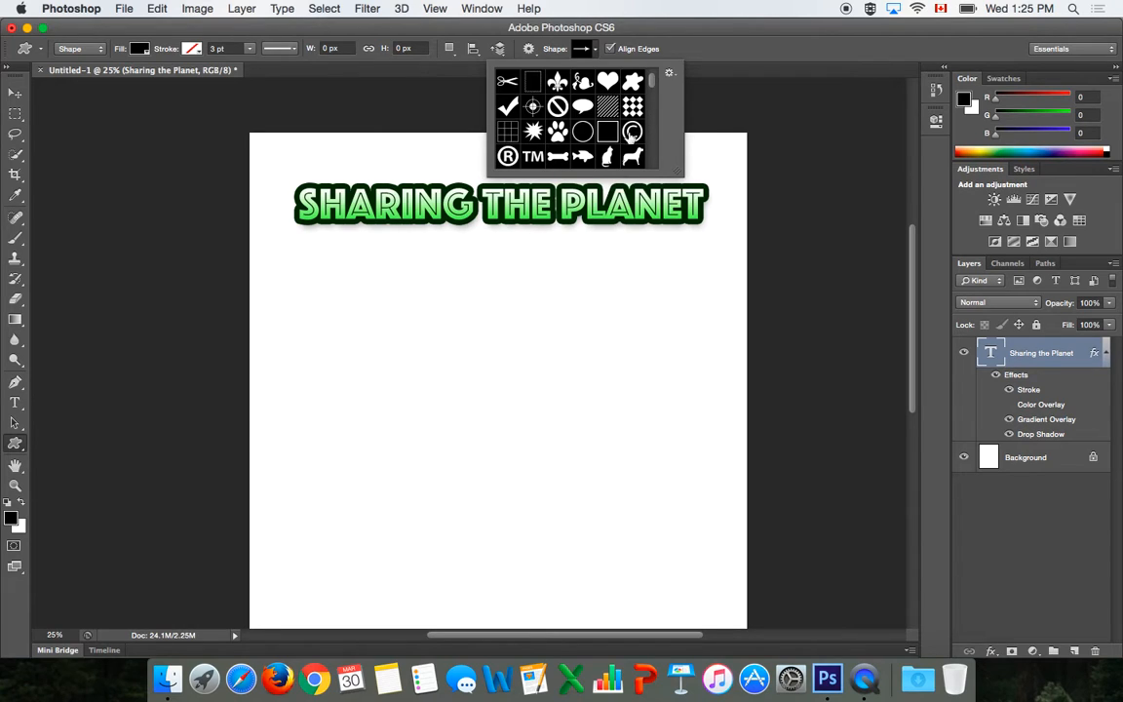
Step: Draw a solid black telephone custom shape about 1300 px wide and 1036 px high, and centre it below the title
drag(651, 86, 655, 123)
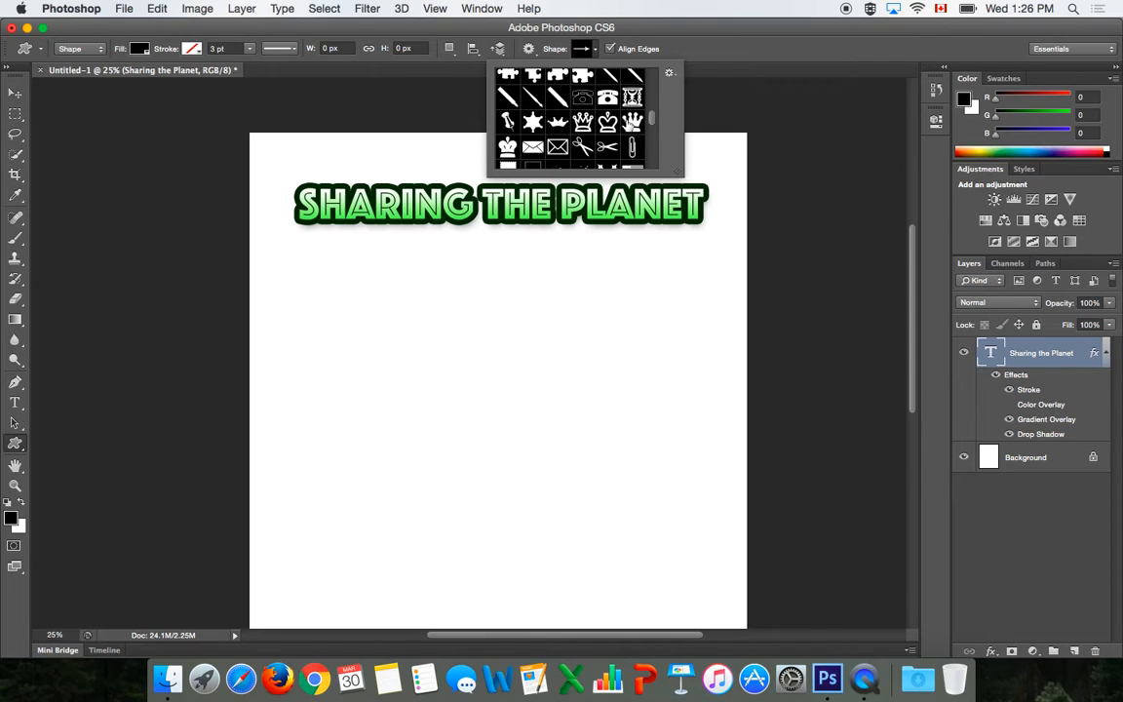
click(608, 101)
drag(341, 282, 586, 484)
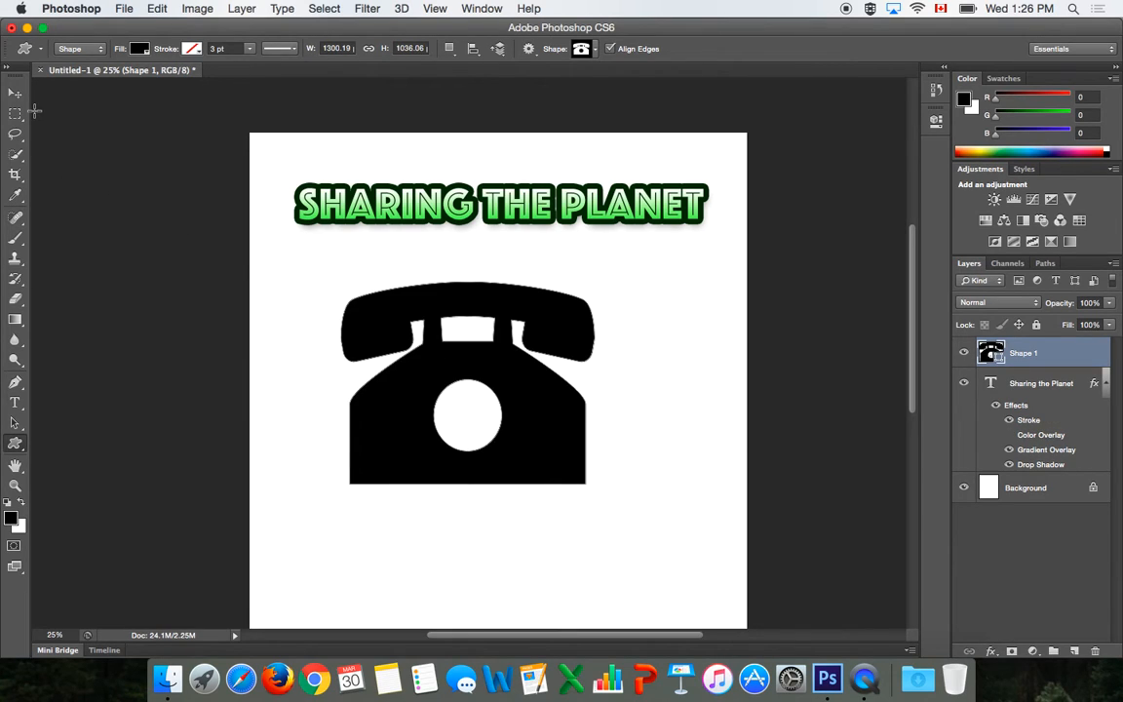
click(16, 92)
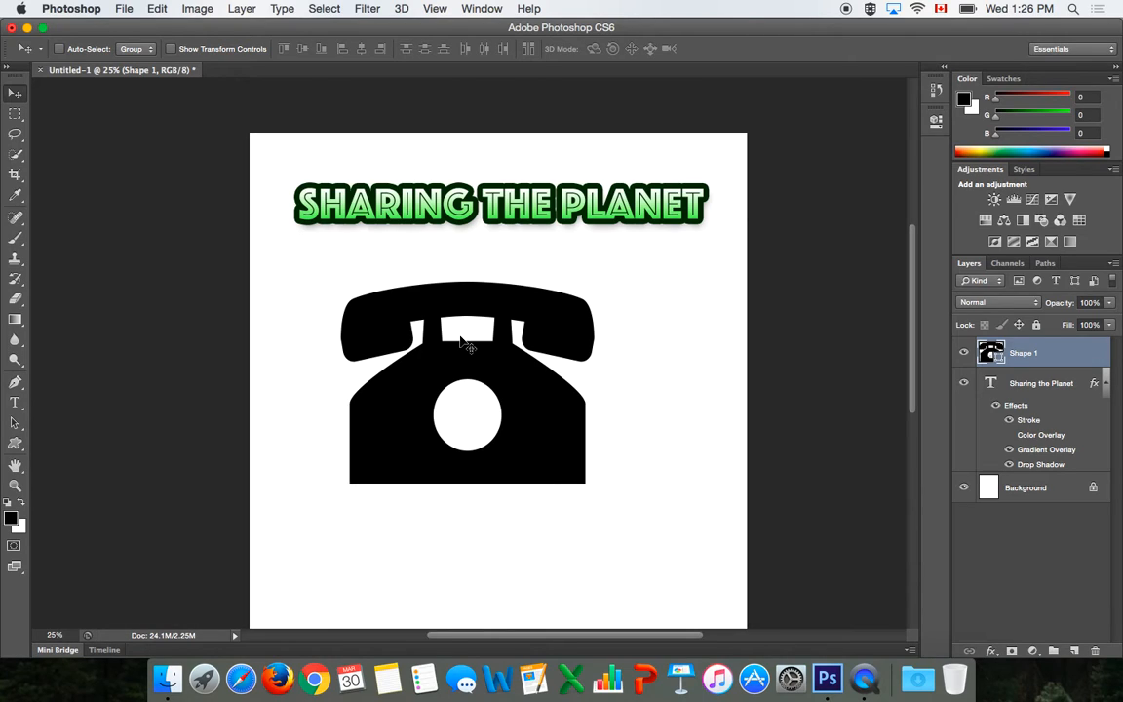
drag(474, 393, 509, 419)
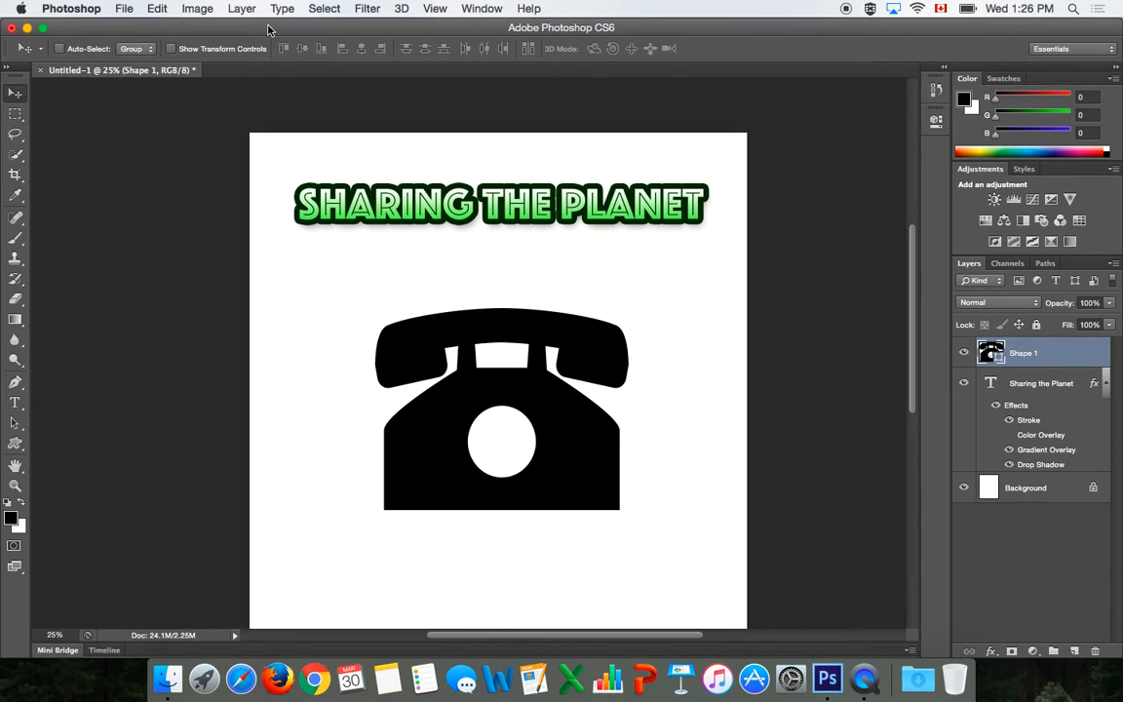
Step: Add an Inner Glow to the telephone shape with a size of 54 px
click(242, 8)
mouse_move(298, 103)
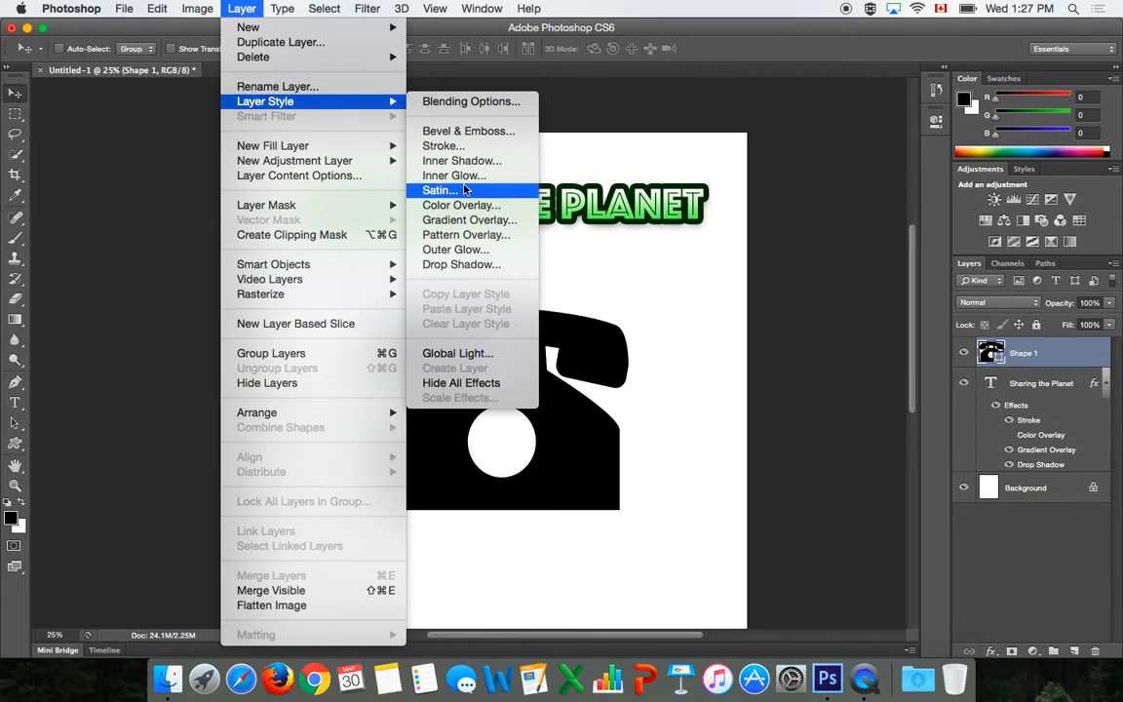
click(456, 176)
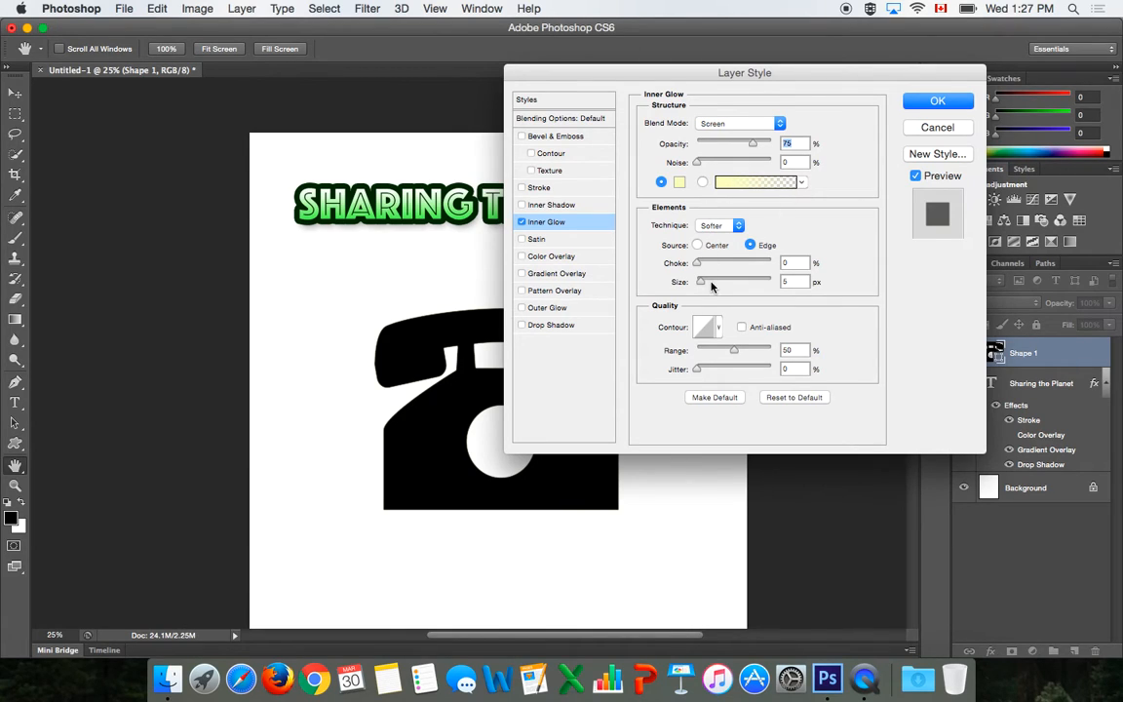
drag(700, 282, 718, 283)
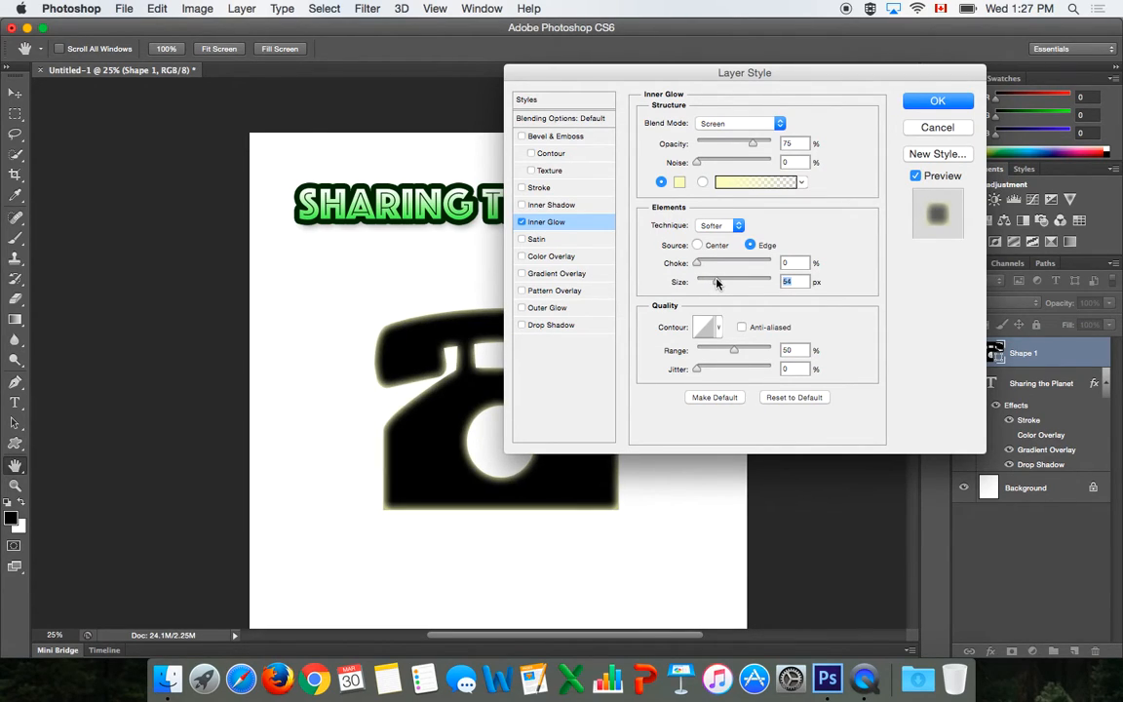
Step: Add a Color Overlay to the telephone in bright magenta-purple
click(552, 256)
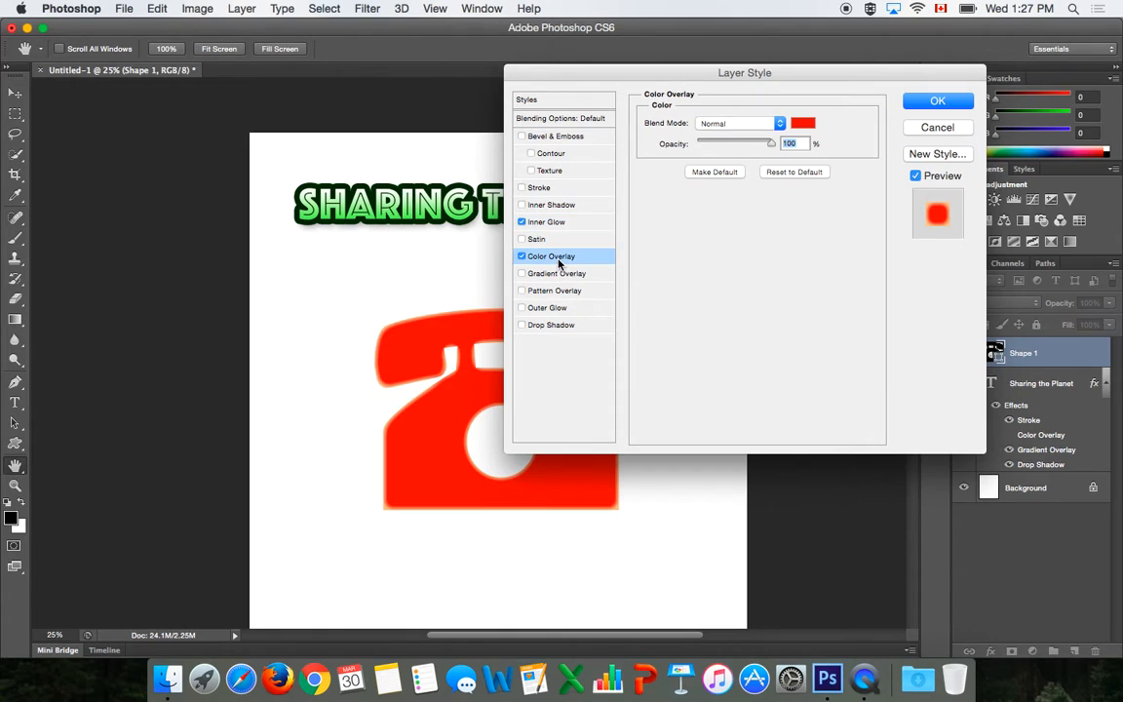
click(803, 124)
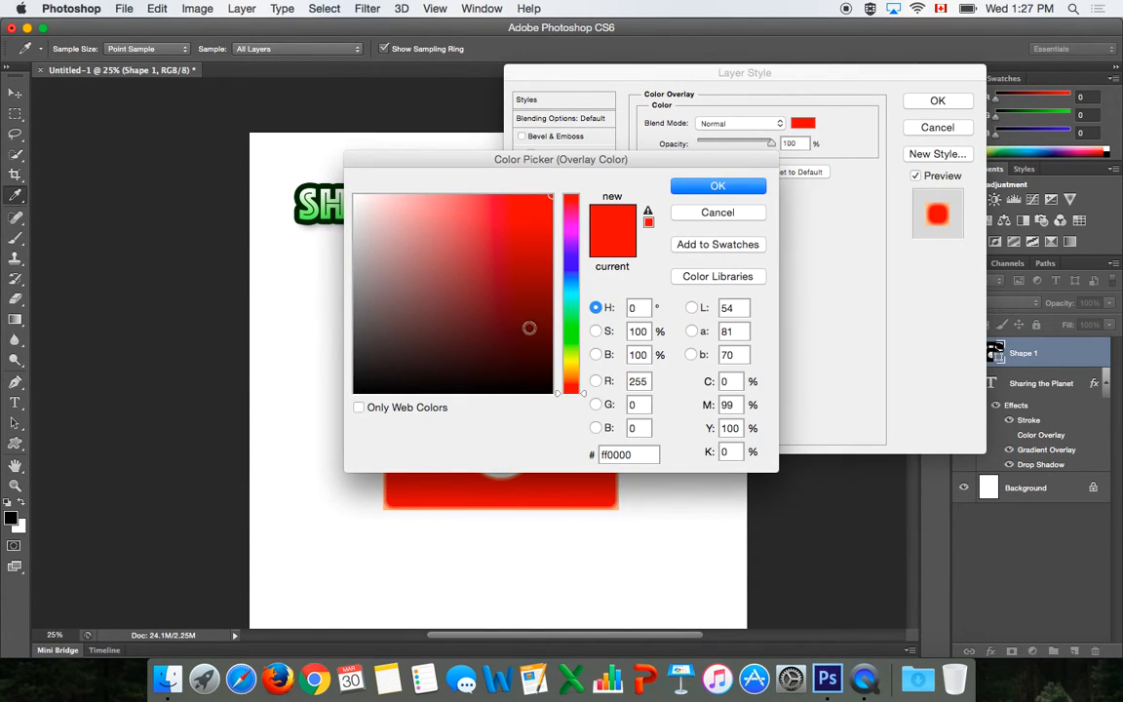
click(534, 336)
drag(573, 284, 570, 241)
drag(540, 202, 558, 190)
click(688, 187)
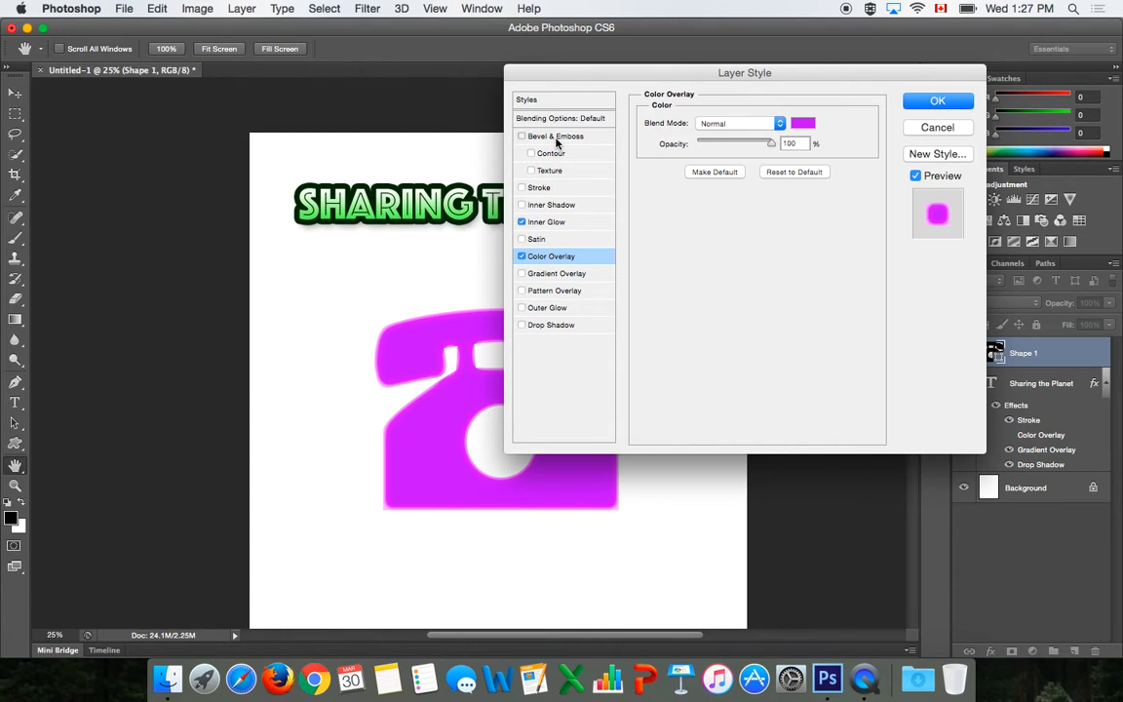
Step: Add Bevel & Emboss to the telephone with size 46 px, soften 5 px and depth 157%, and apply the layer style
click(557, 140)
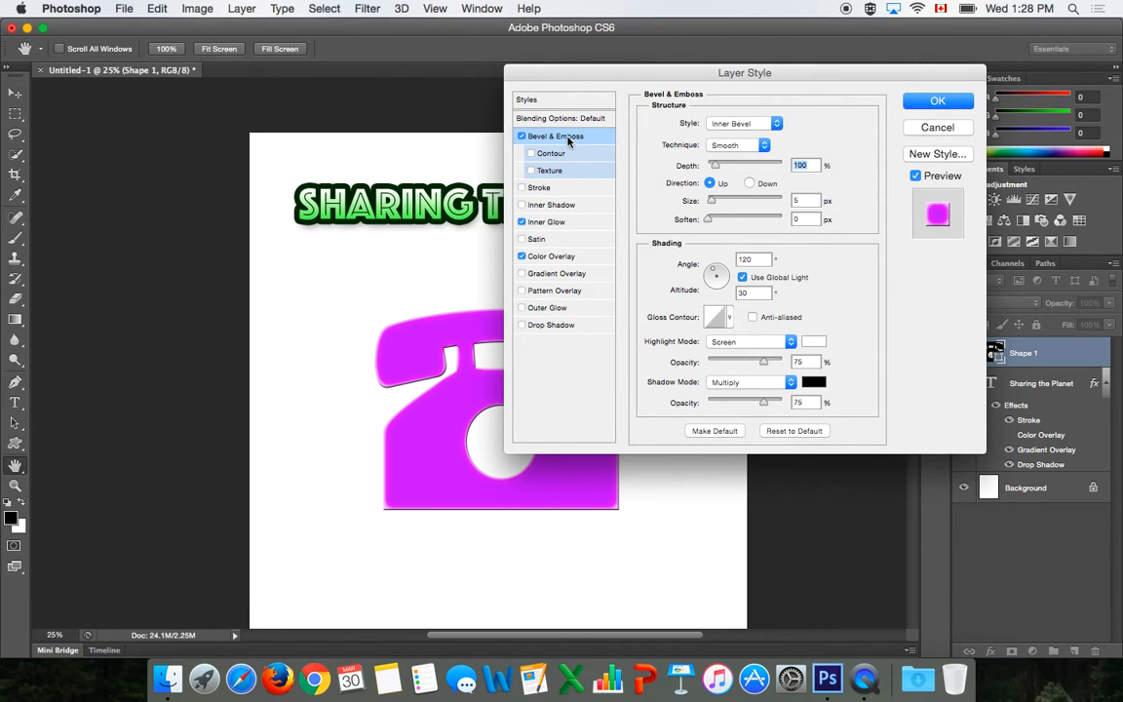
drag(711, 201, 726, 209)
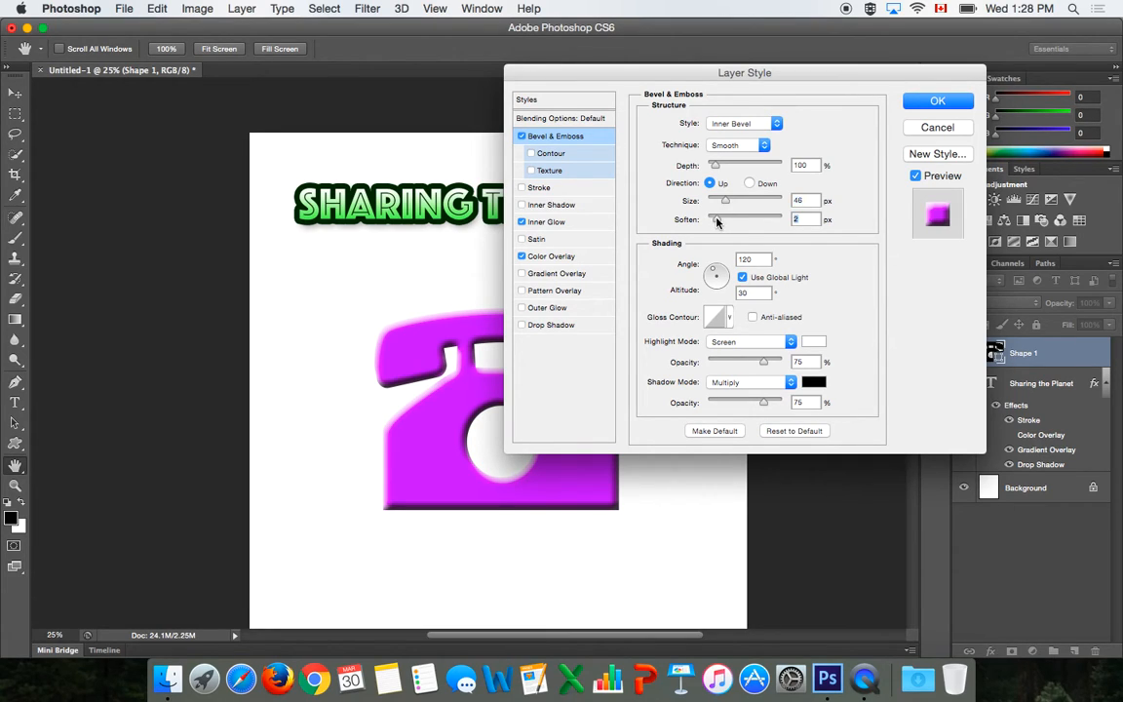
drag(707, 220, 731, 220)
mouse_move(715, 166)
mouse_down()
mouse_move(726, 172)
mouse_move(717, 174)
mouse_up()
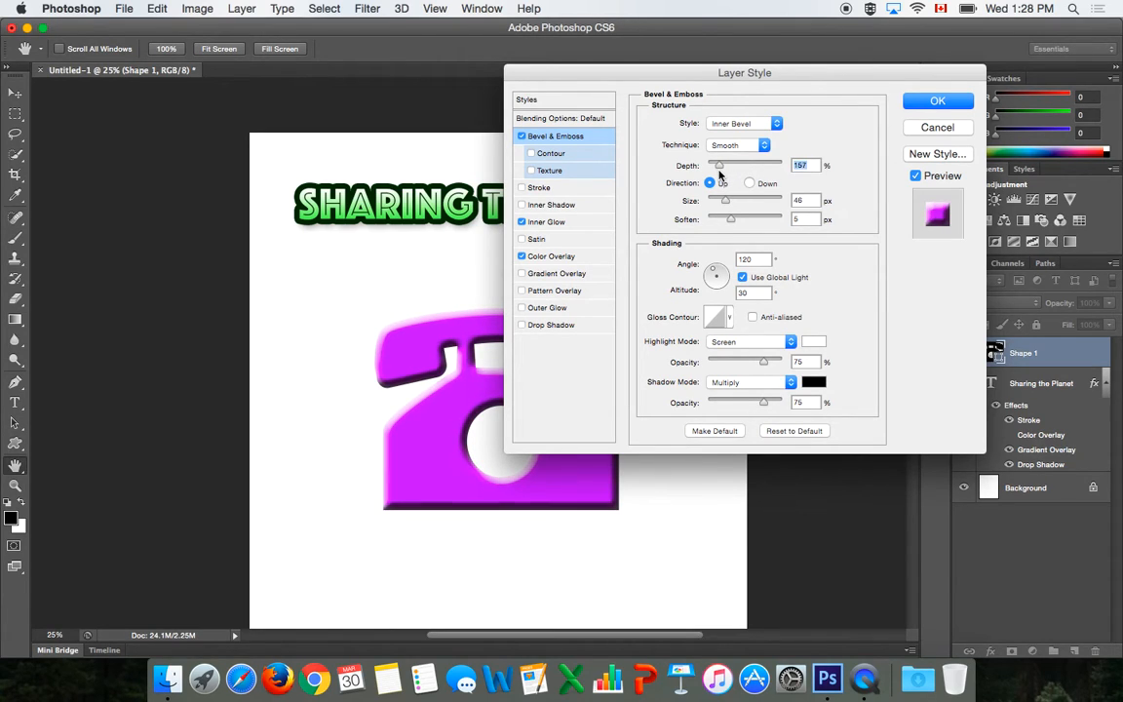
click(935, 103)
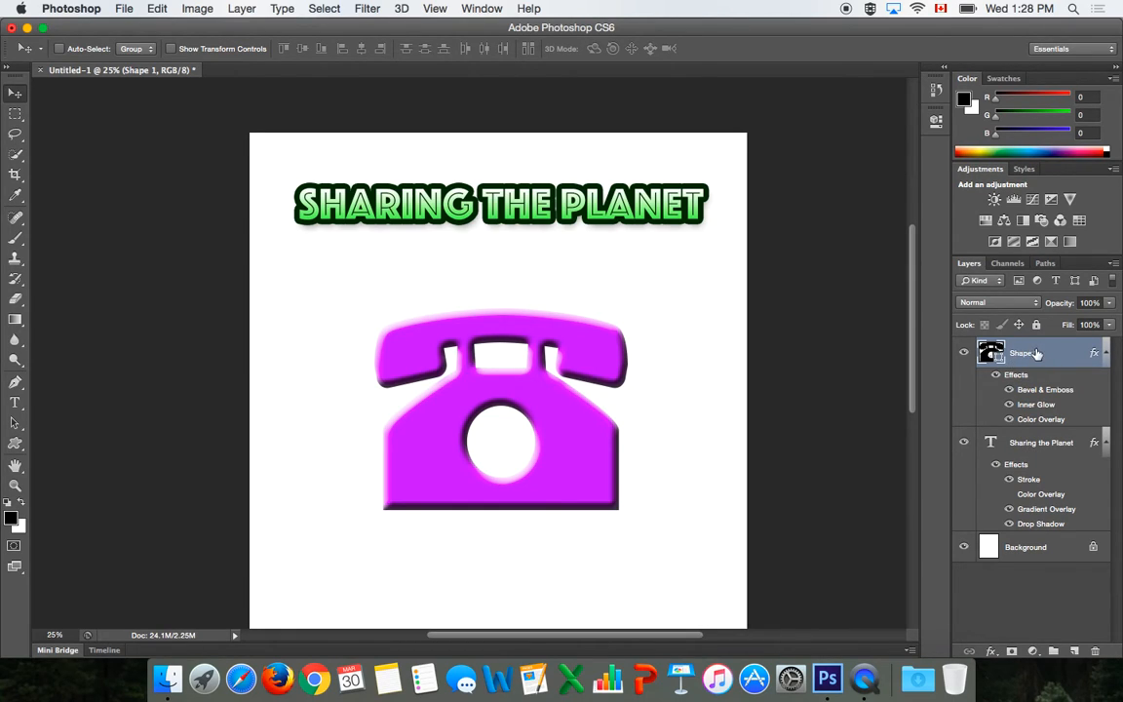
Step: Toggle the telephone's Color Overlay and the title's Stroke off and back on to compare their effects
click(1009, 420)
click(1009, 420)
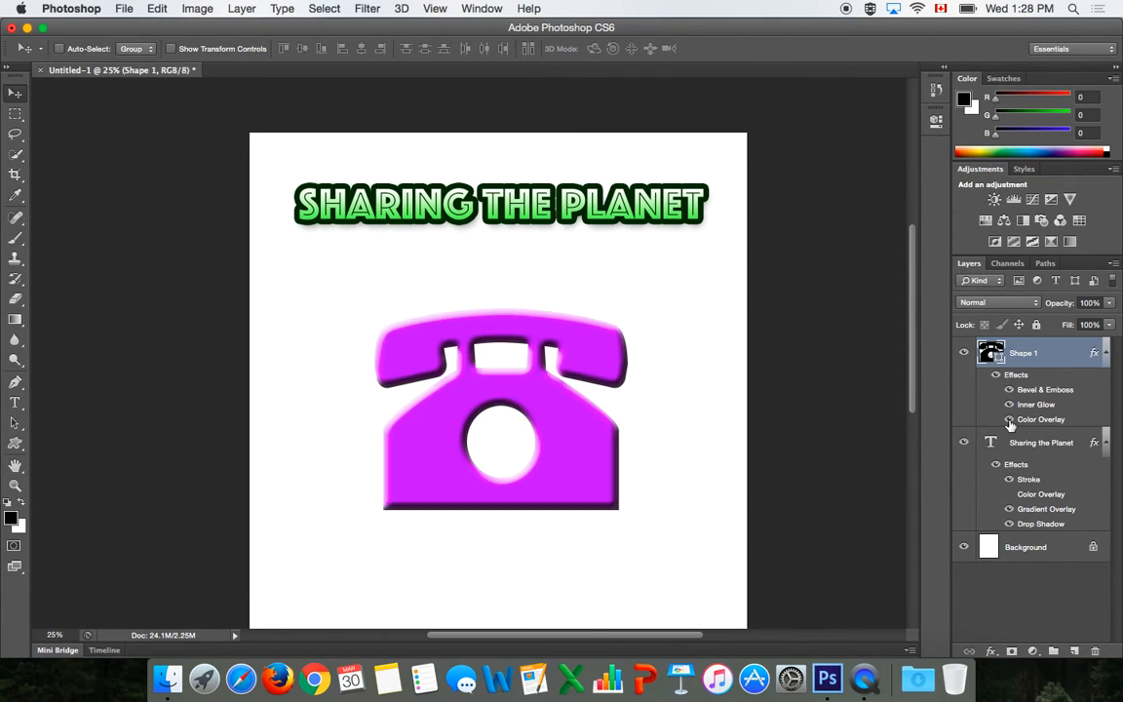
click(1010, 483)
click(1010, 481)
Step: Draw a black walking-person custom shape about 858 px wide and 1270 px high, starting below the title's first letters
click(15, 444)
click(16, 445)
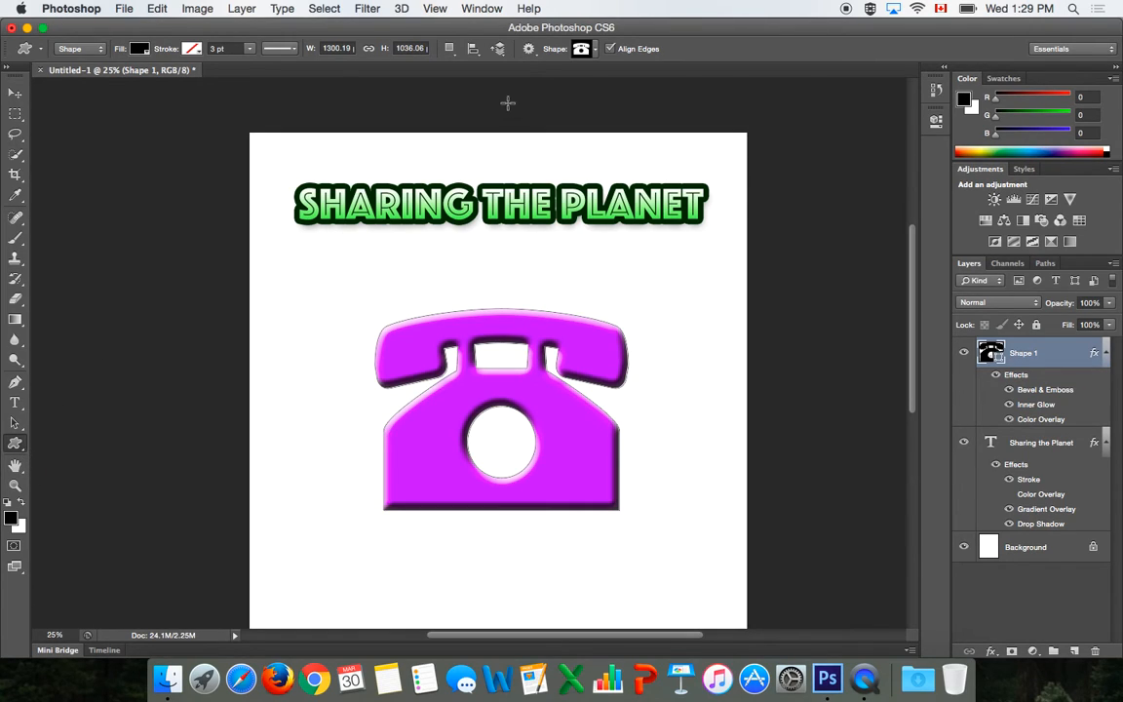
click(595, 49)
mouse_move(652, 119)
mouse_down()
mouse_move(653, 148)
mouse_move(647, 89)
mouse_move(652, 142)
mouse_up()
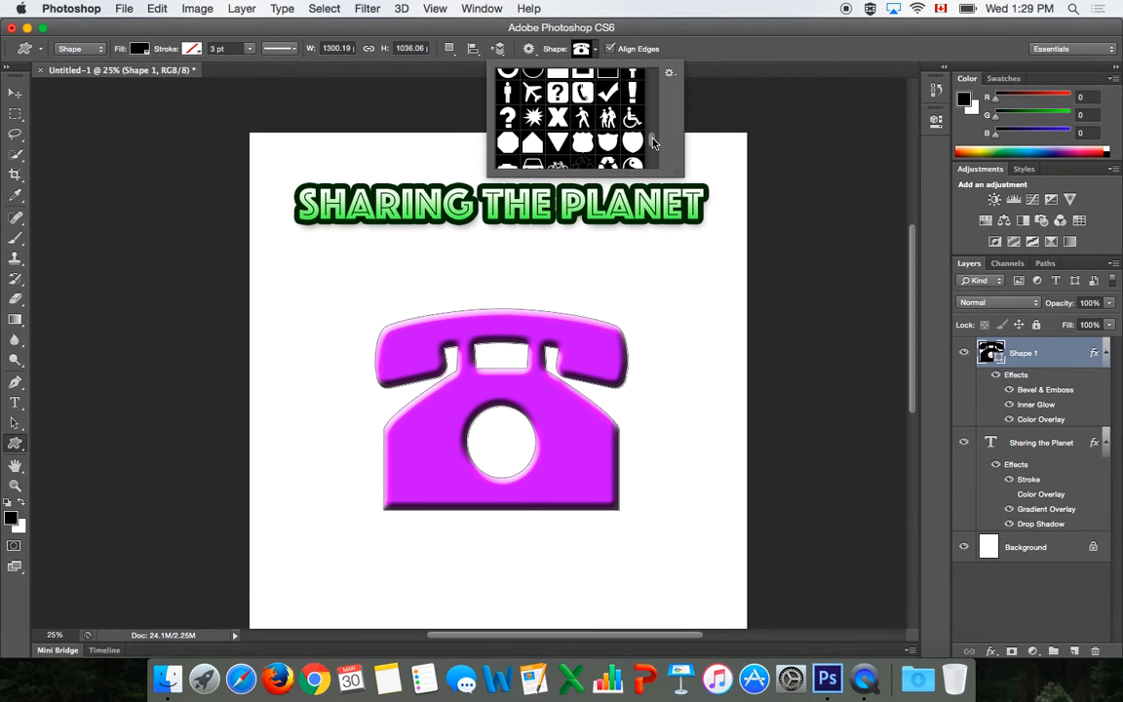
click(582, 117)
click(294, 253)
drag(293, 252, 471, 499)
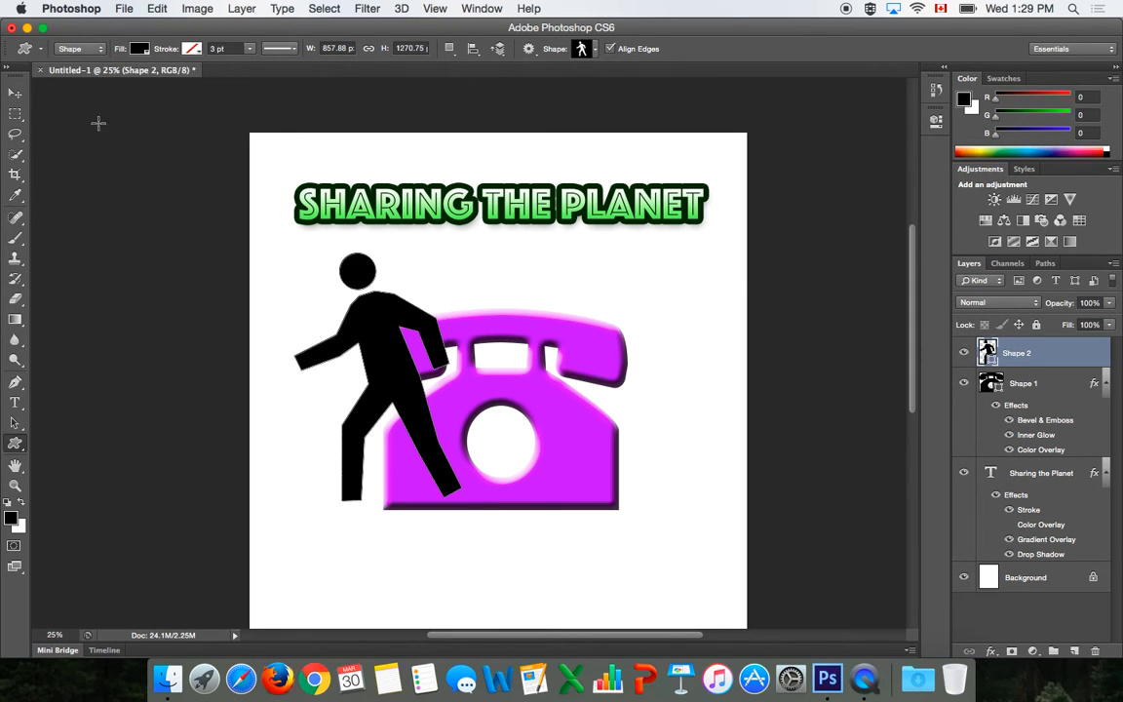
Step: Move the walking person to the telephone's right side, and shift the telephone up and to the left
click(16, 92)
drag(356, 312, 597, 382)
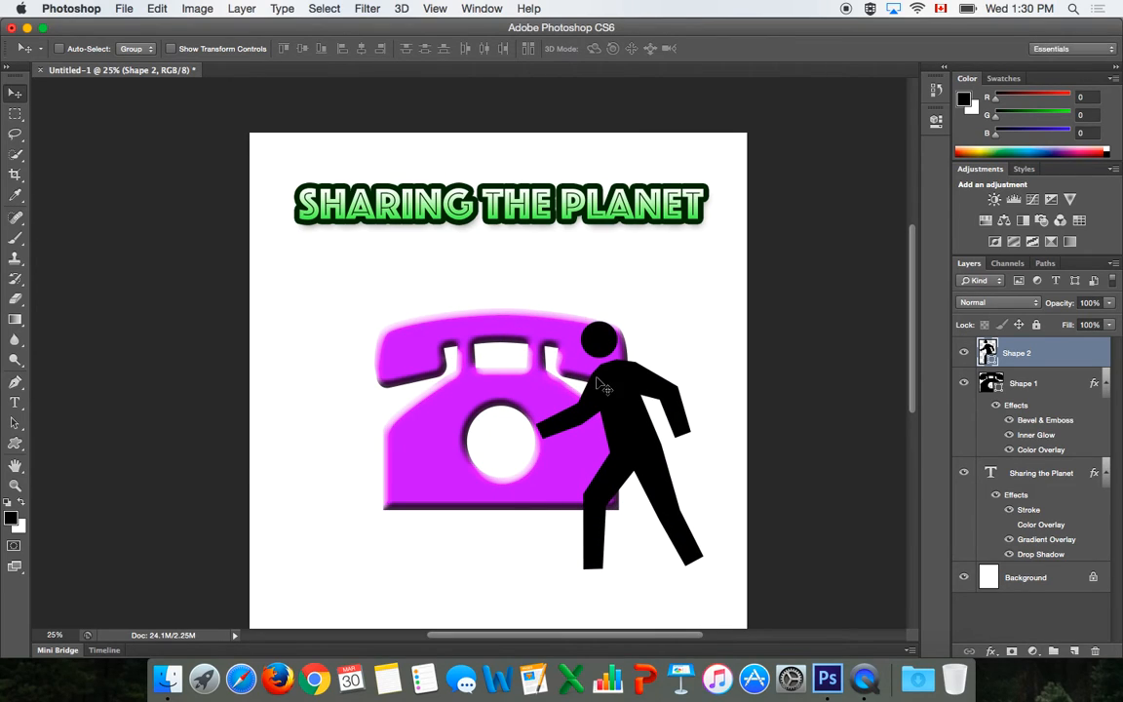
click(1014, 382)
drag(518, 383, 457, 358)
Step: Free-transform the walking person to about 89% width and 99% height, mirror it horizontally and move it slightly up
click(994, 353)
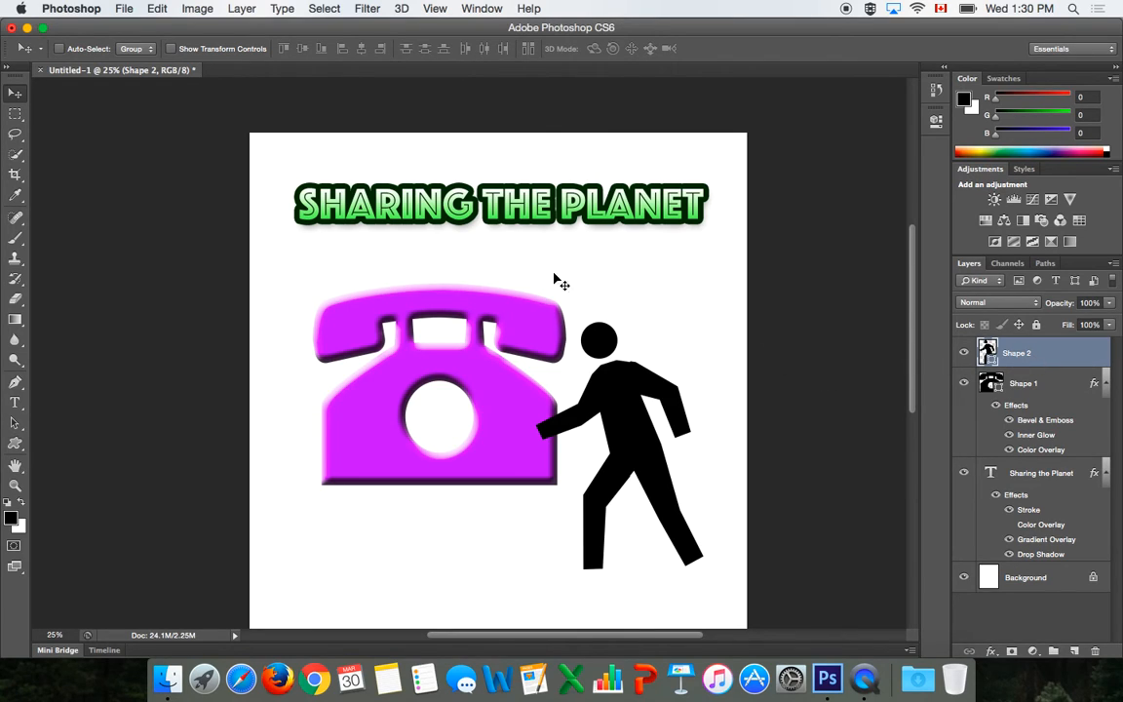
click(185, 8)
mouse_move(159, 7)
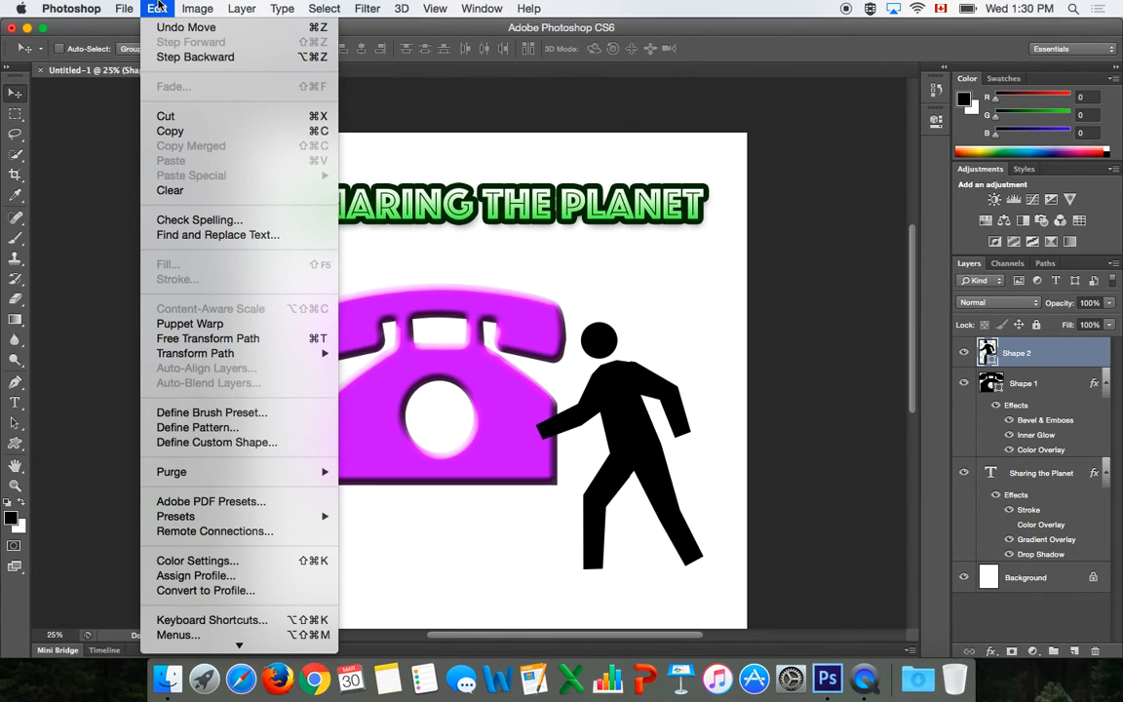
mouse_move(216, 355)
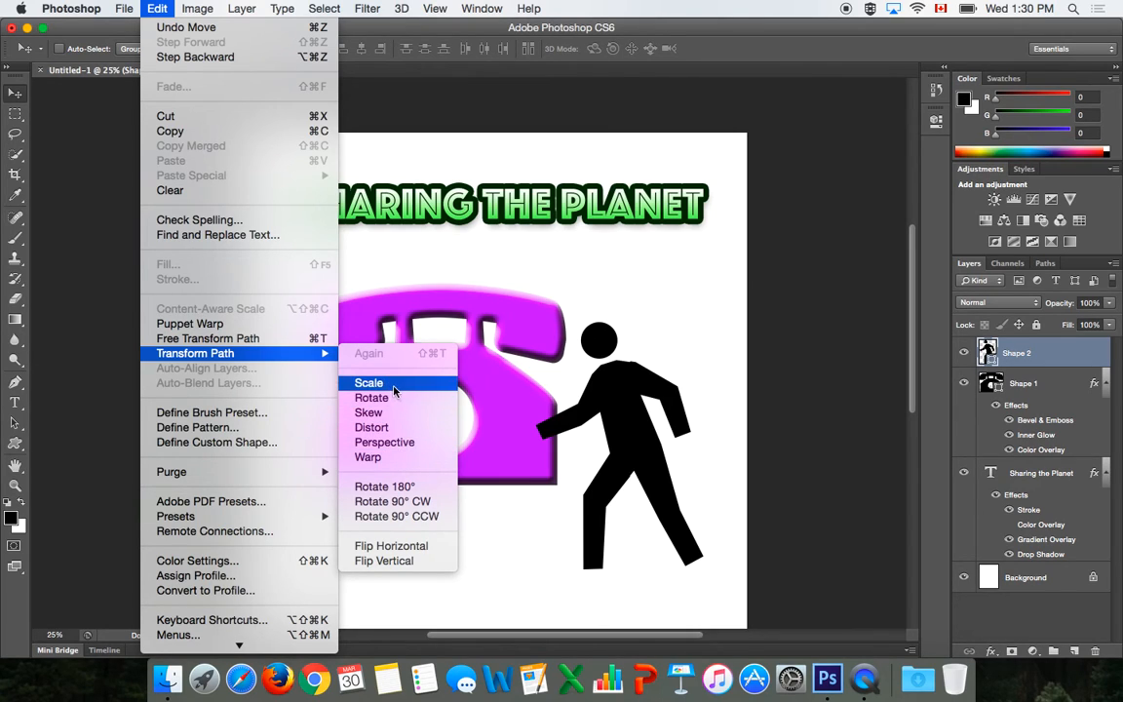
click(272, 345)
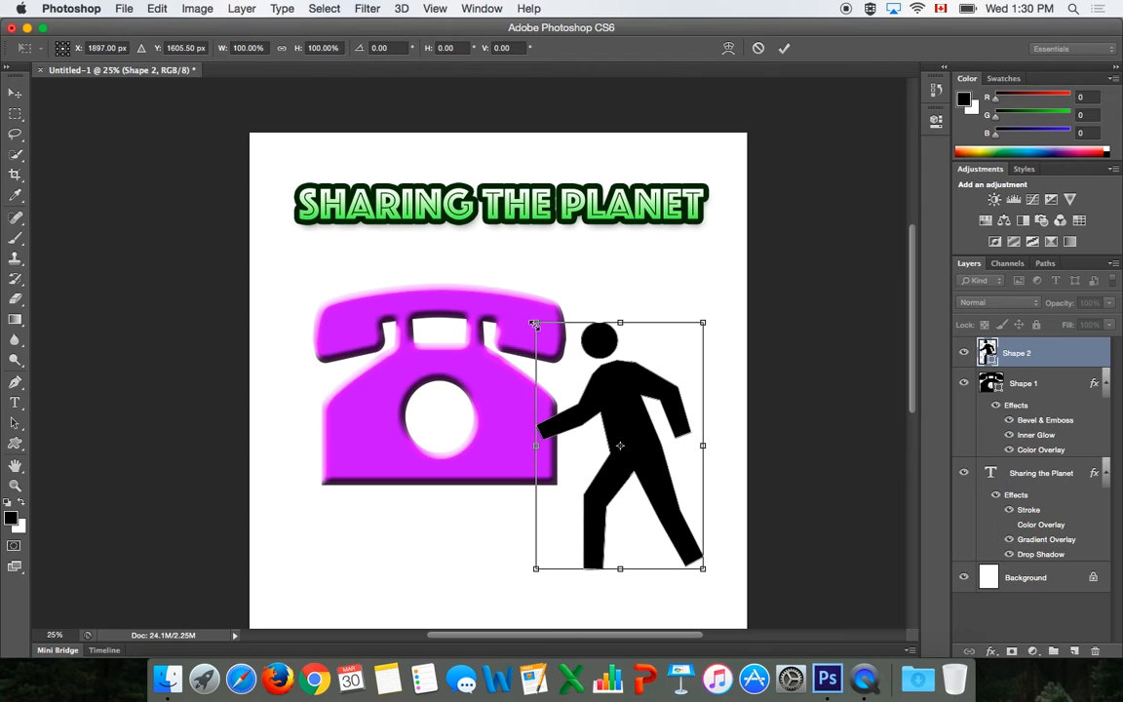
drag(535, 321, 504, 347)
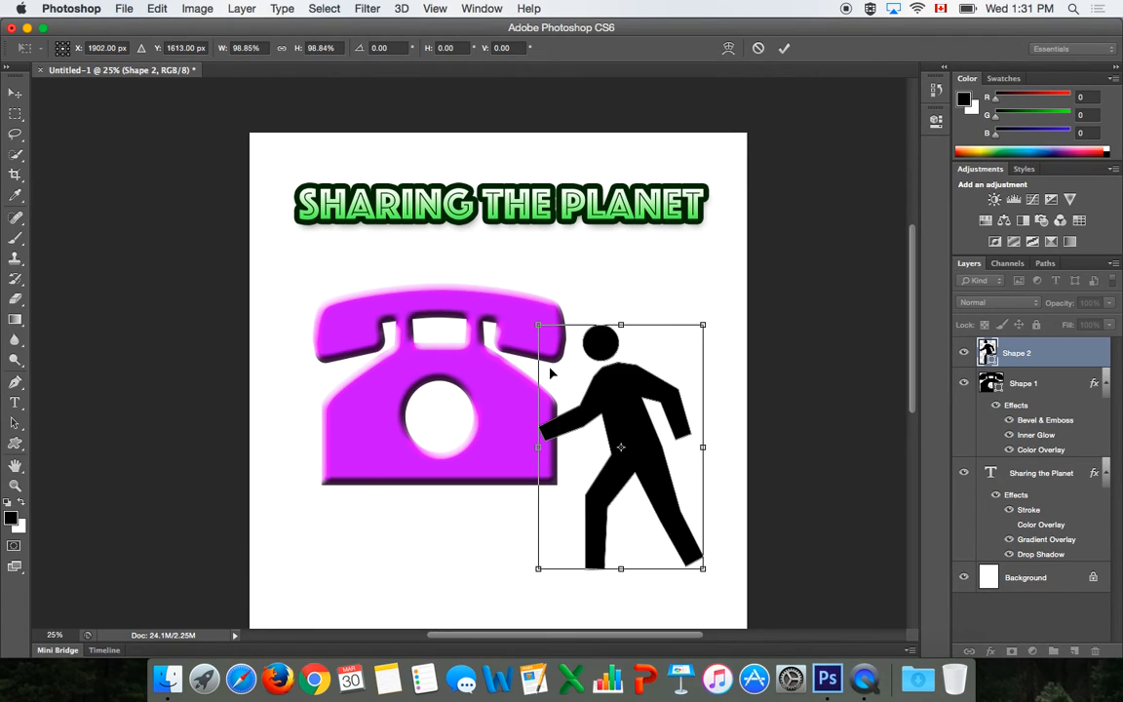
drag(538, 446, 702, 416)
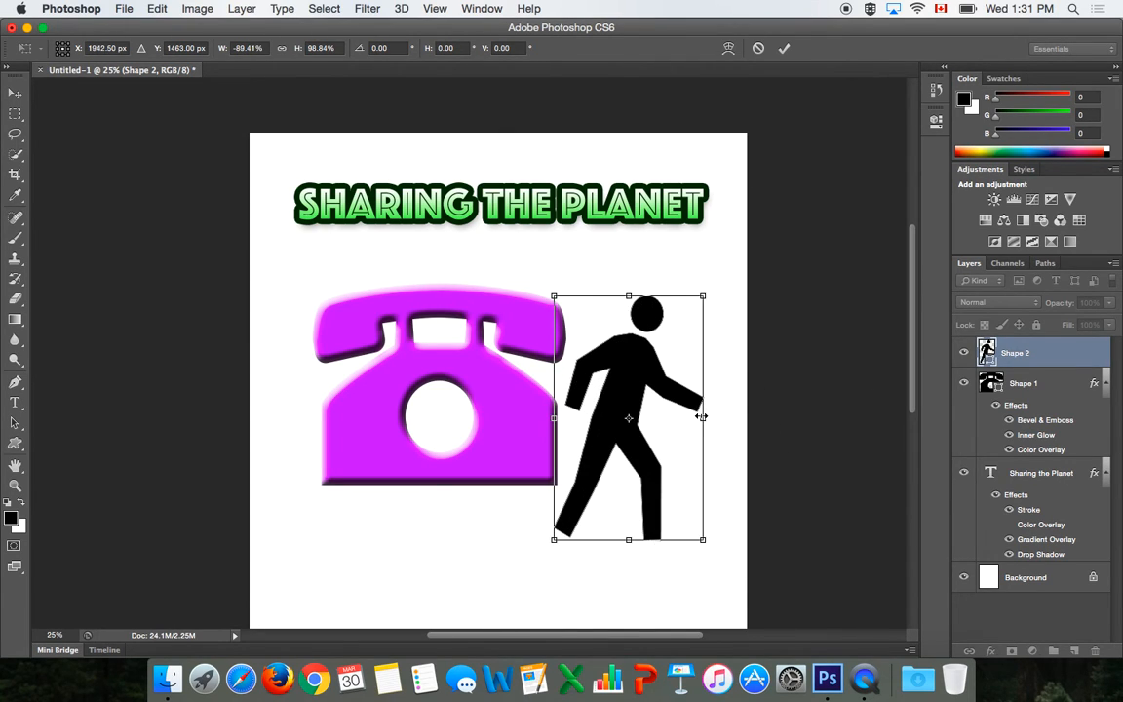
Step: Rotate the person about 90° counterclockwise so it lies flat, place it over the telephone's base, and commit the transform
drag(718, 291, 527, 321)
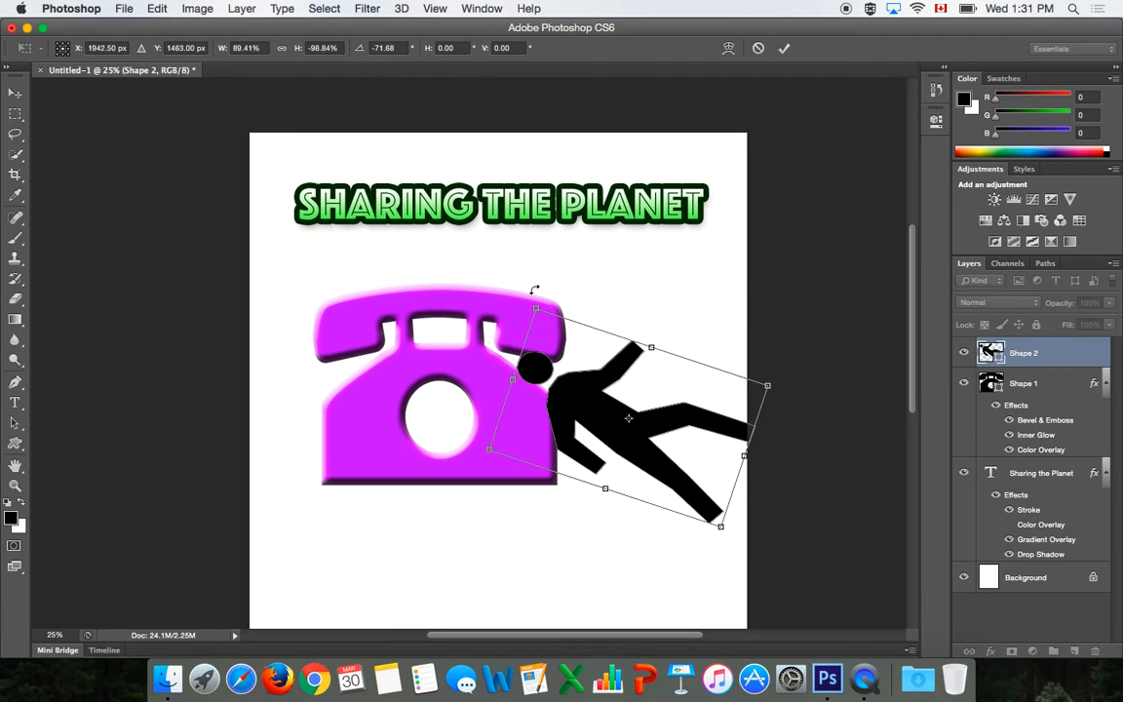
drag(579, 395, 397, 454)
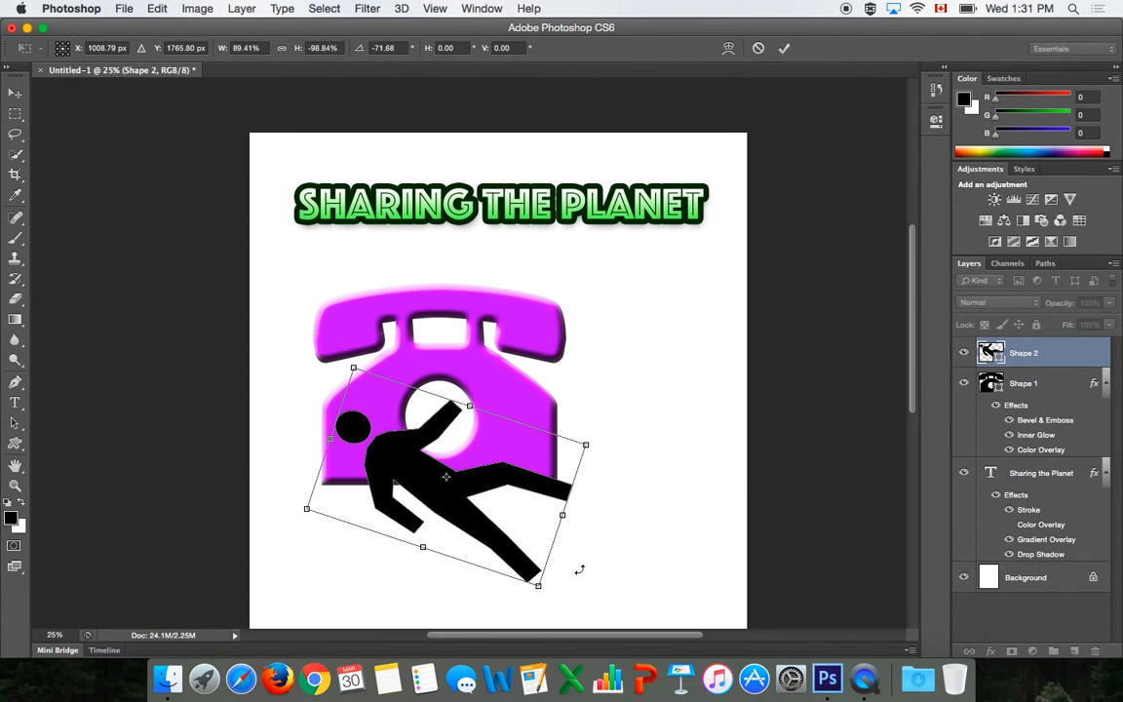
drag(537, 600, 596, 583)
drag(420, 455, 456, 539)
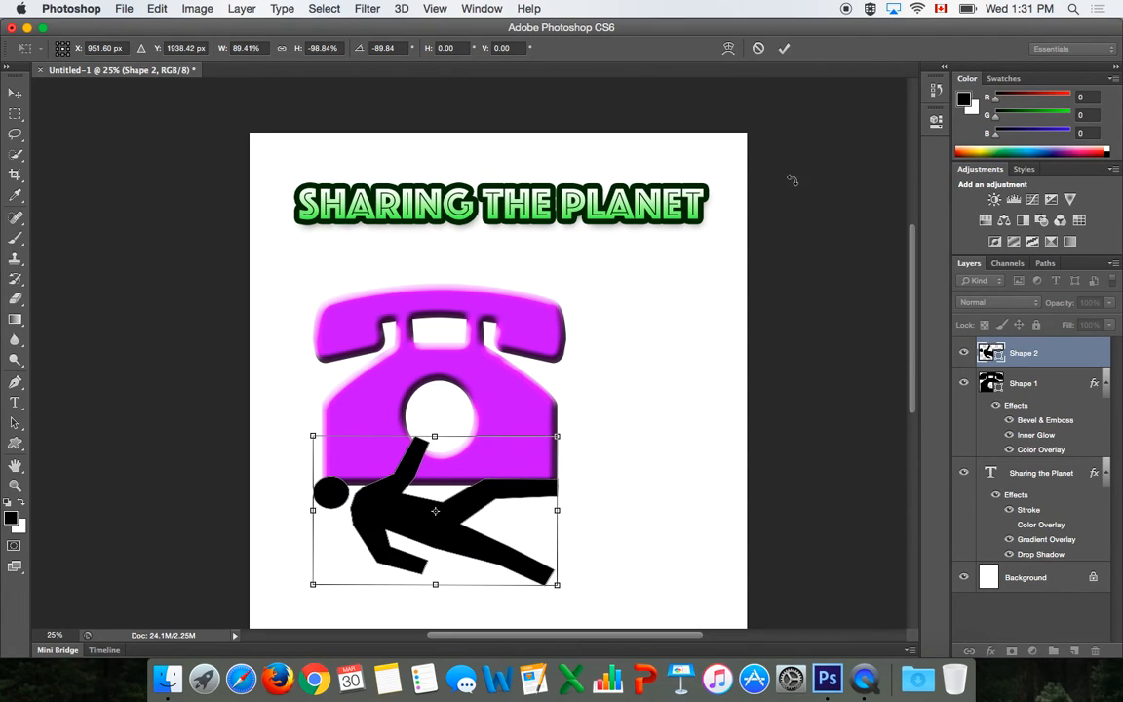
click(785, 48)
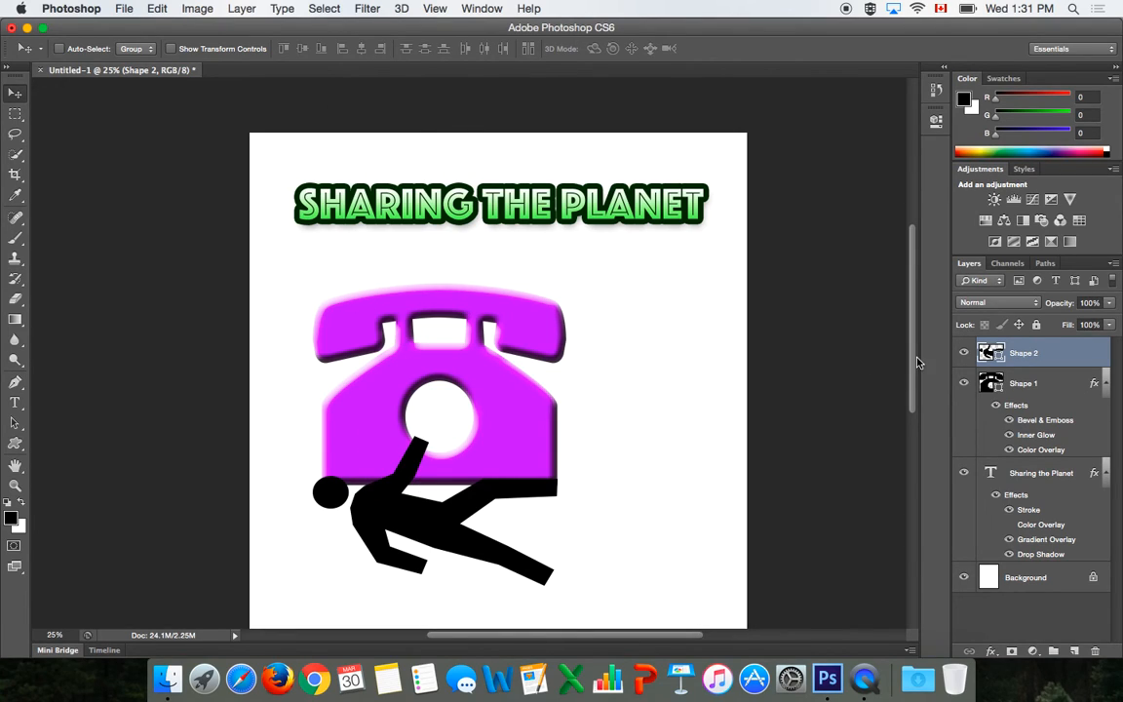
Step: Try skewing the telephone shape by pulling its lower-right corner outward to about 134% width, and undo the skew
click(1041, 383)
click(157, 9)
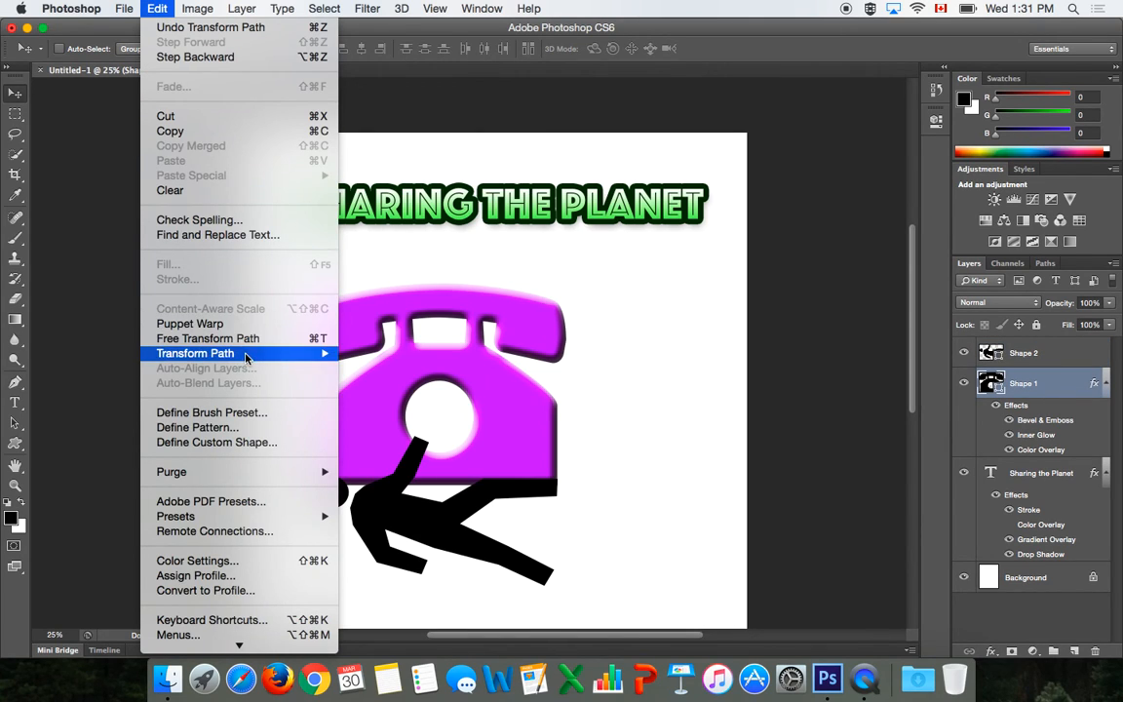
mouse_move(254, 359)
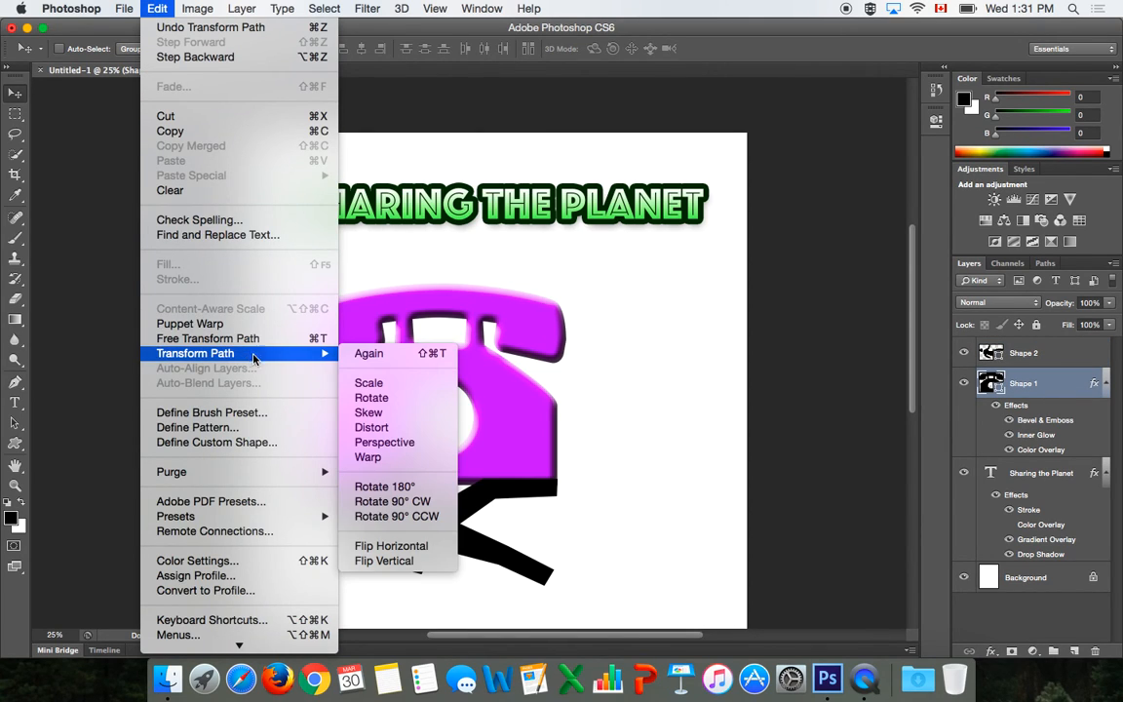
click(419, 414)
drag(567, 484, 651, 483)
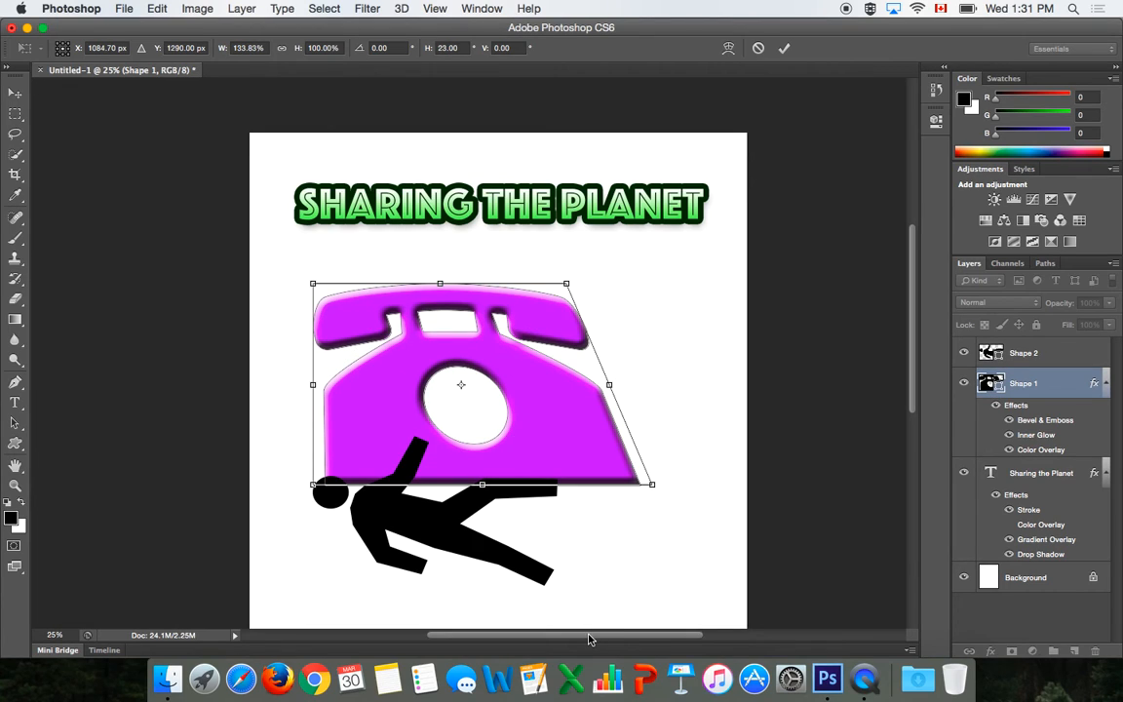
key(super+z)
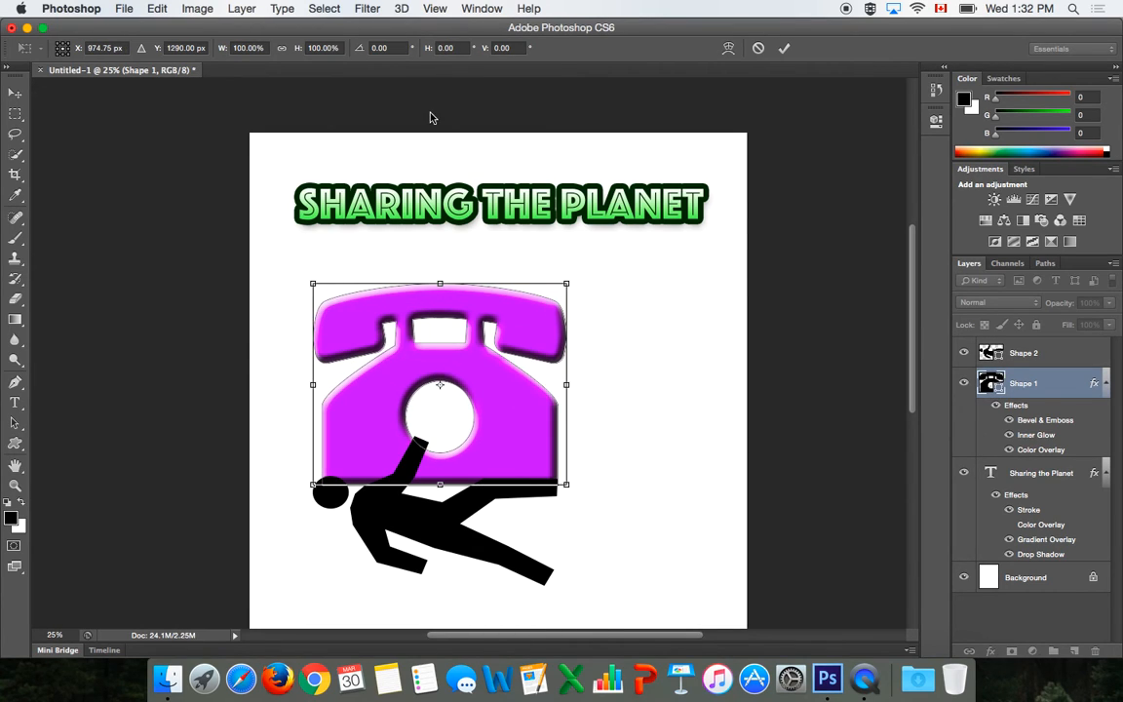
Step: Try distorting the telephone by pulling its upper-right corner inward and down, and cancel the transform
click(152, 8)
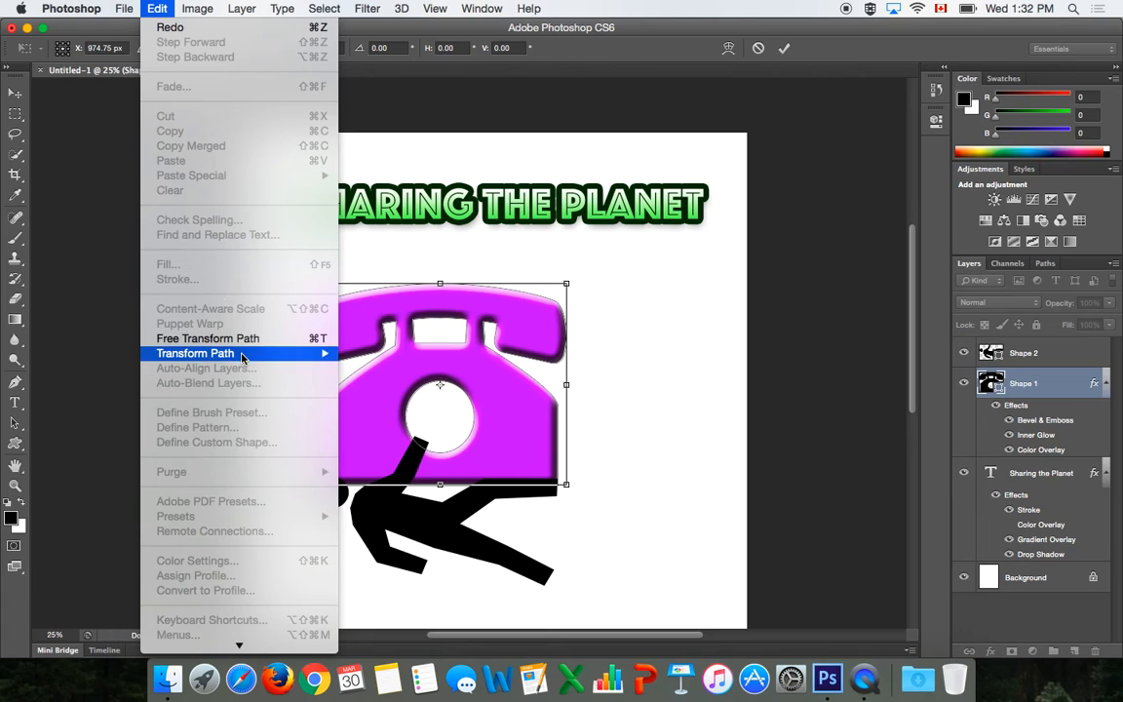
mouse_move(221, 352)
click(397, 426)
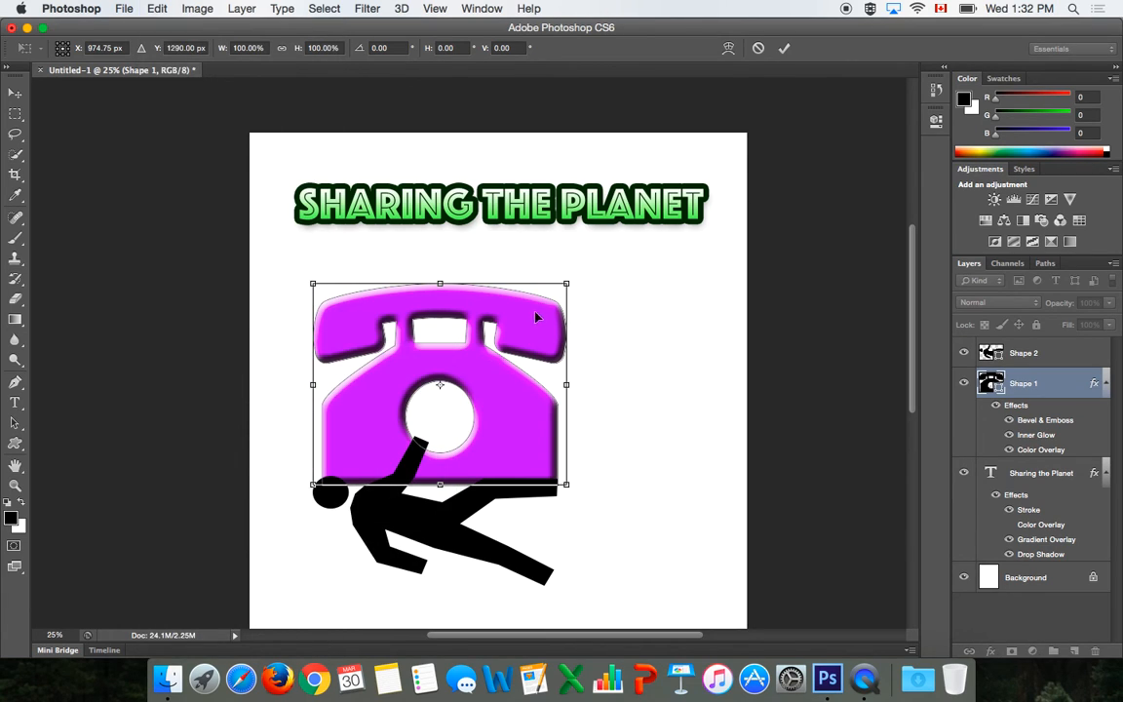
drag(568, 284, 513, 348)
drag(419, 324, 450, 293)
drag(335, 373, 386, 374)
key(Escape)
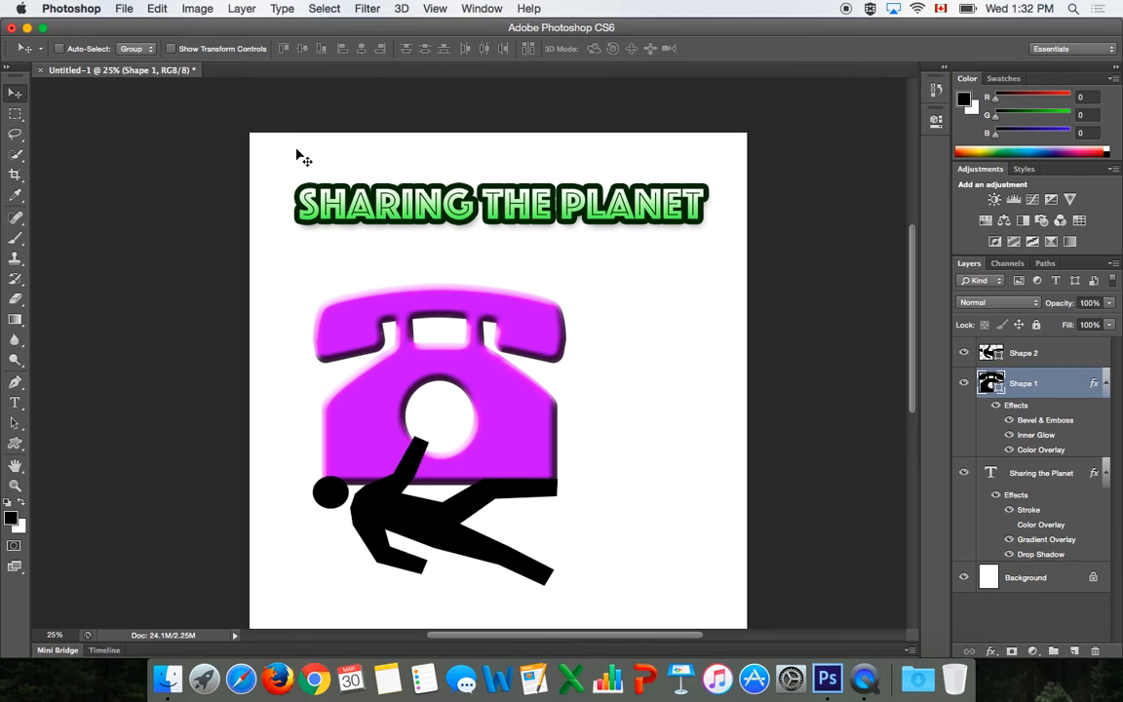
Step: Try a perspective transform on the telephone by moving its upper-right corner downward, and cancel it
click(170, 8)
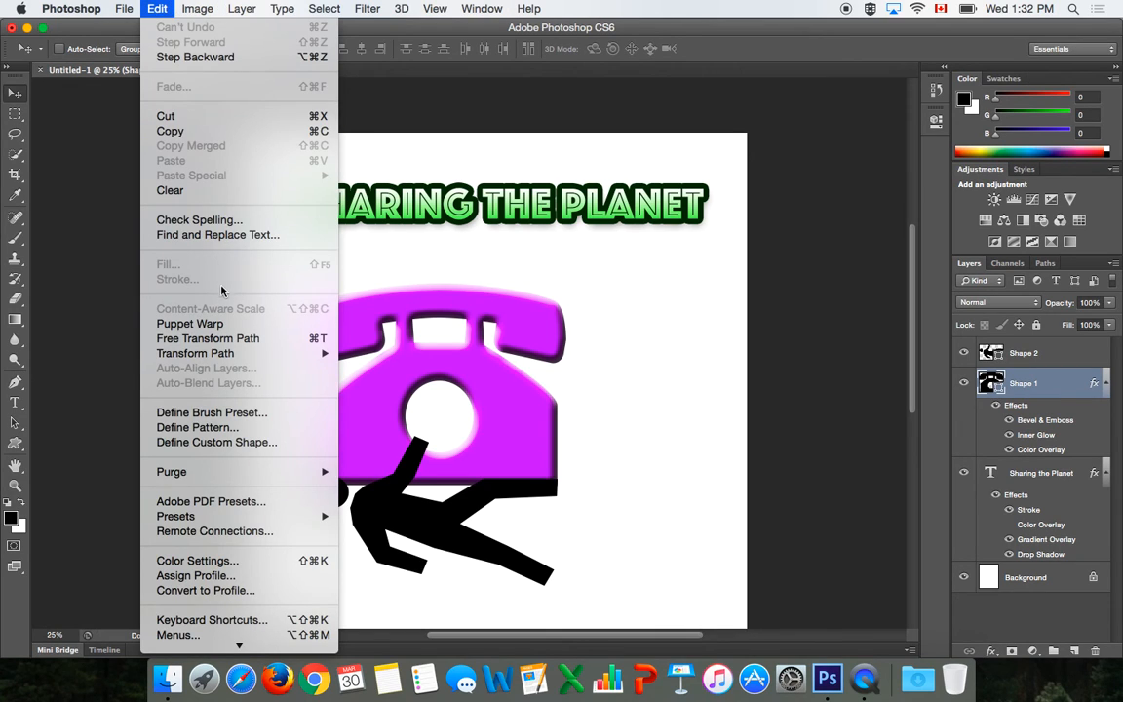
mouse_move(230, 354)
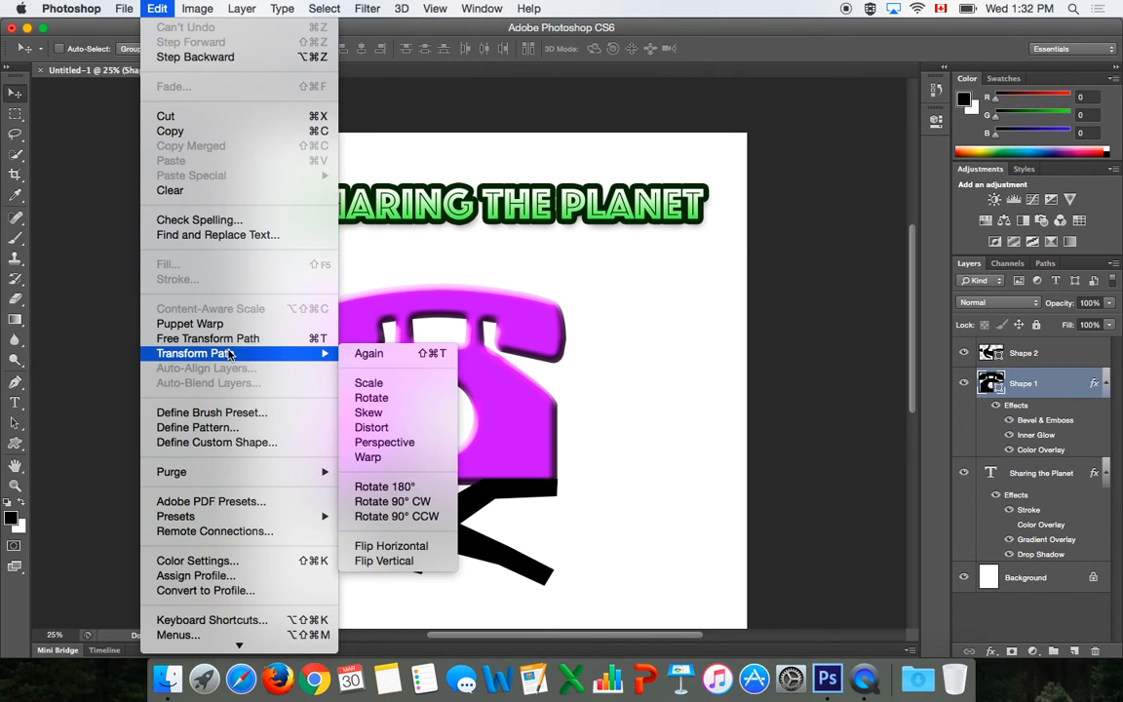
click(384, 443)
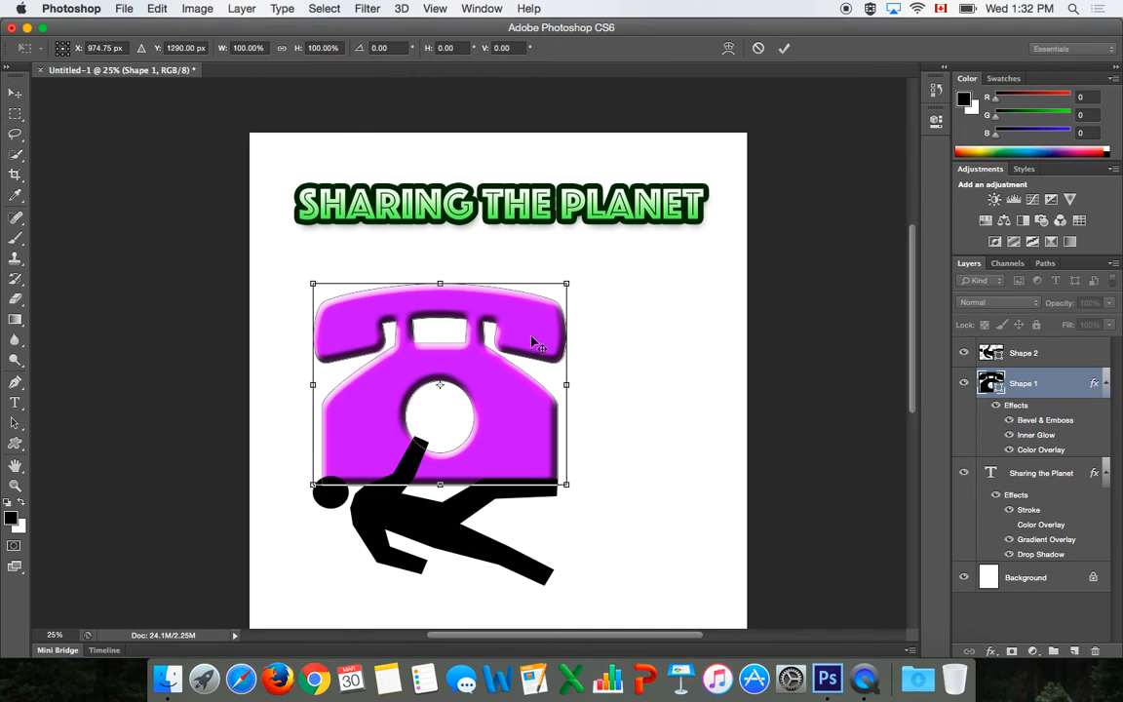
drag(570, 289, 571, 363)
key(Escape)
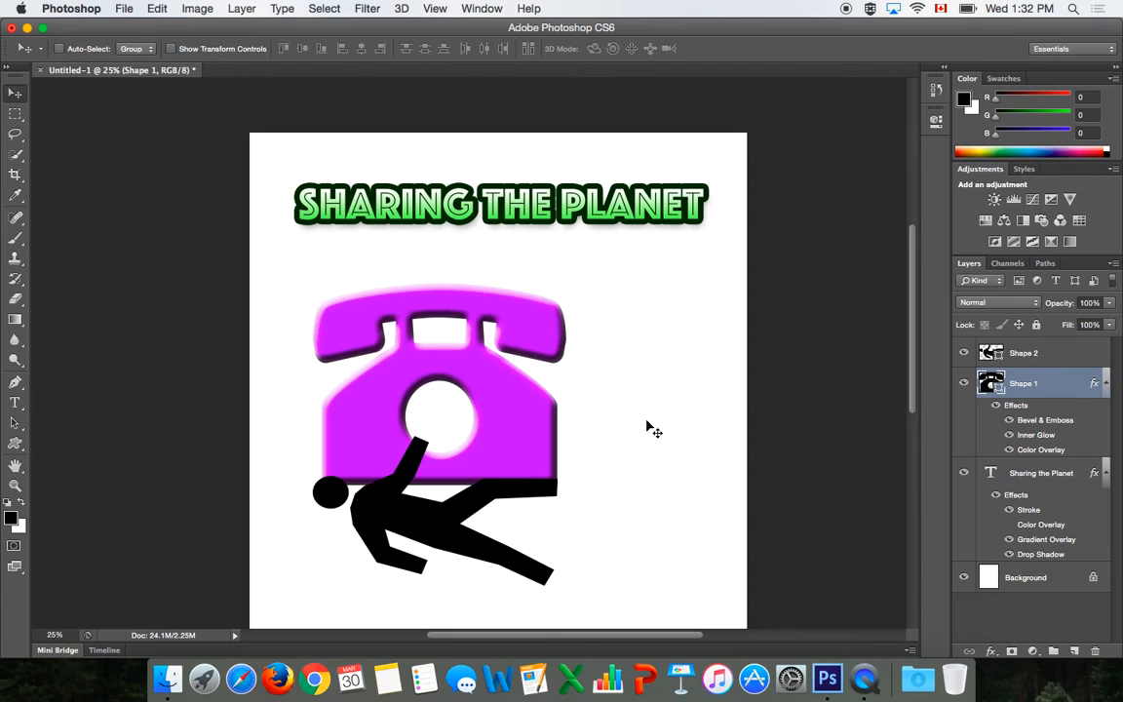
Step: Warp the telephone so the upper-left part of its handset bulges upward into a curve, and commit the warp
click(154, 9)
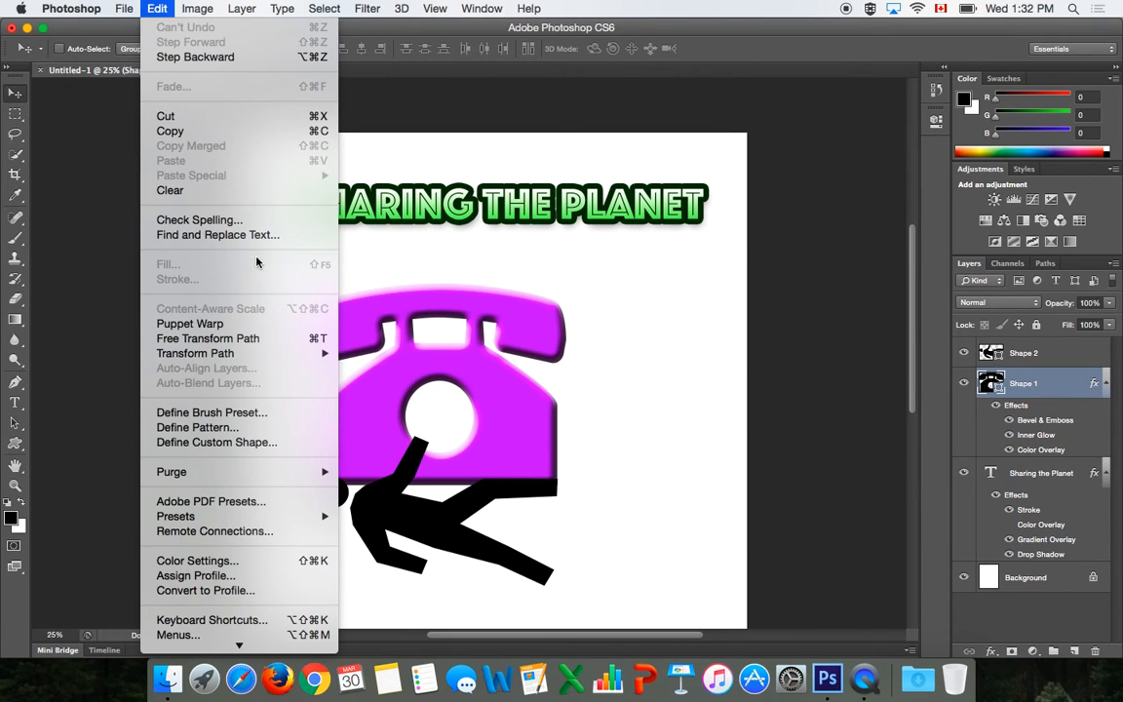
mouse_move(275, 355)
click(371, 456)
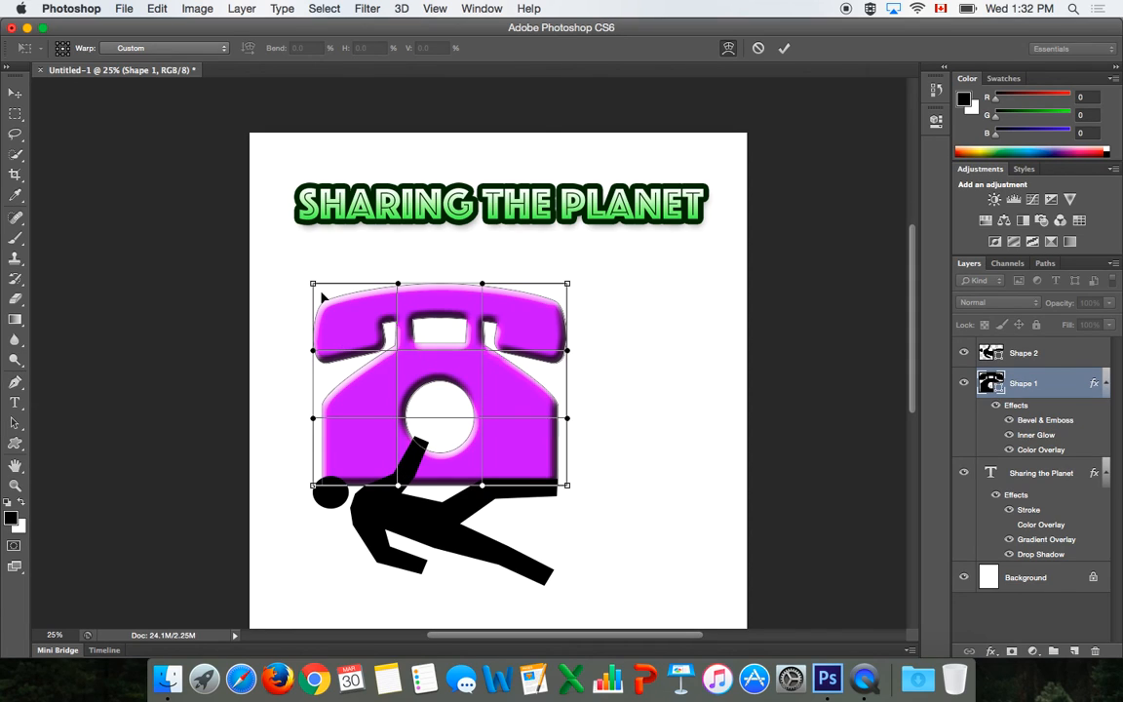
drag(317, 286, 383, 231)
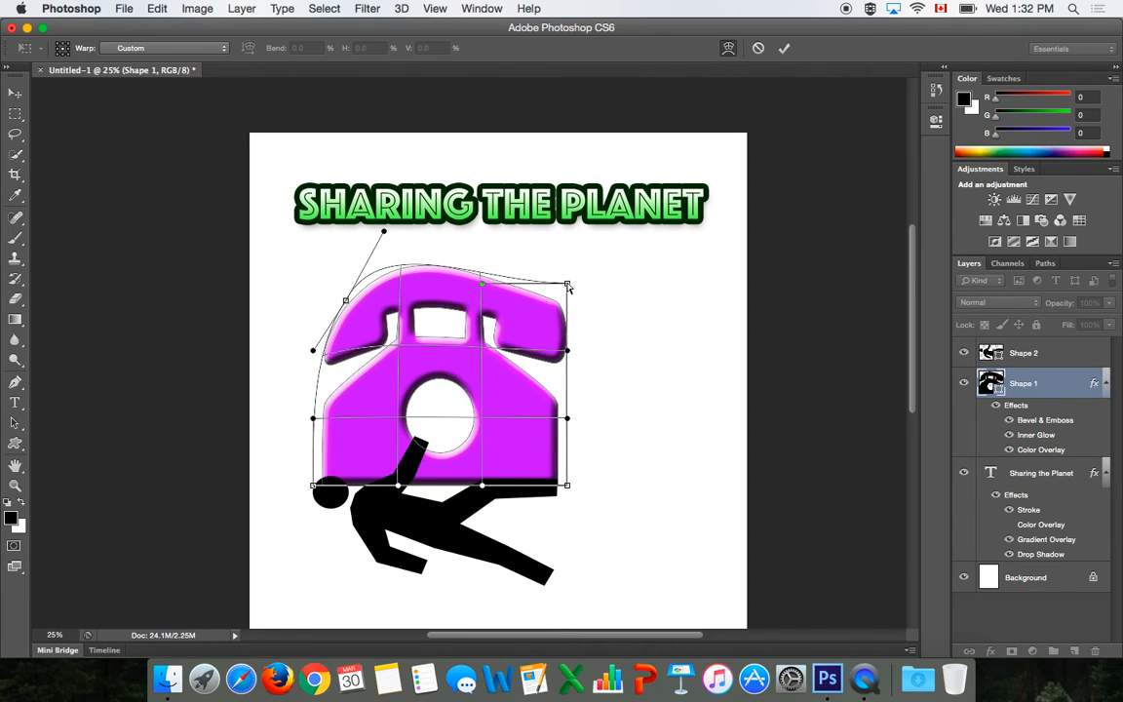
key(Return)
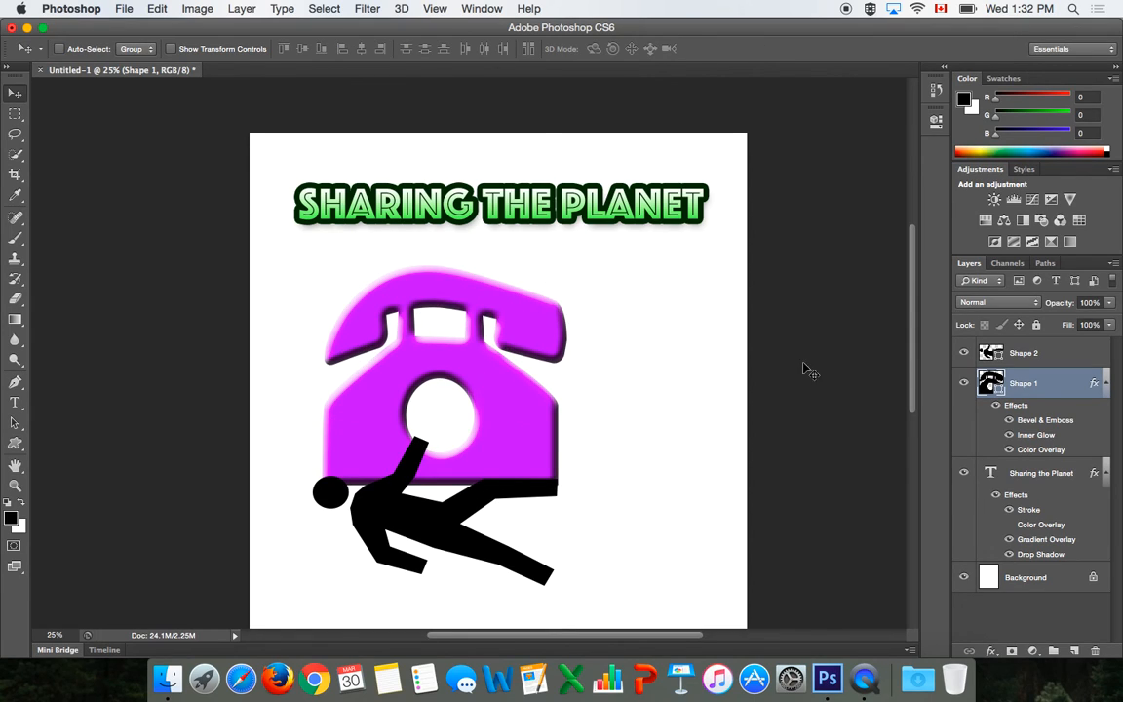
Step: Move the warped telephone to the right and slightly up, undo the move, and redo it
drag(388, 294, 500, 287)
key(super+z)
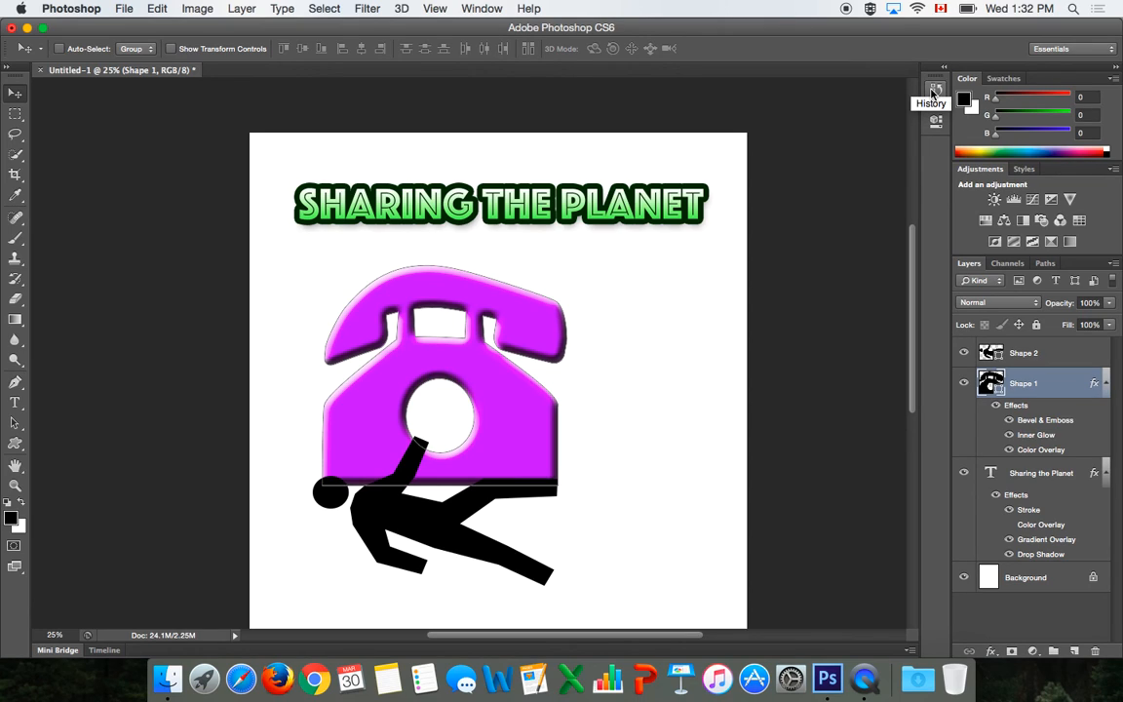
click(159, 8)
click(186, 28)
Step: Alternate between undoing and redoing the telephone's move twice, ending with the move reapplied
click(160, 9)
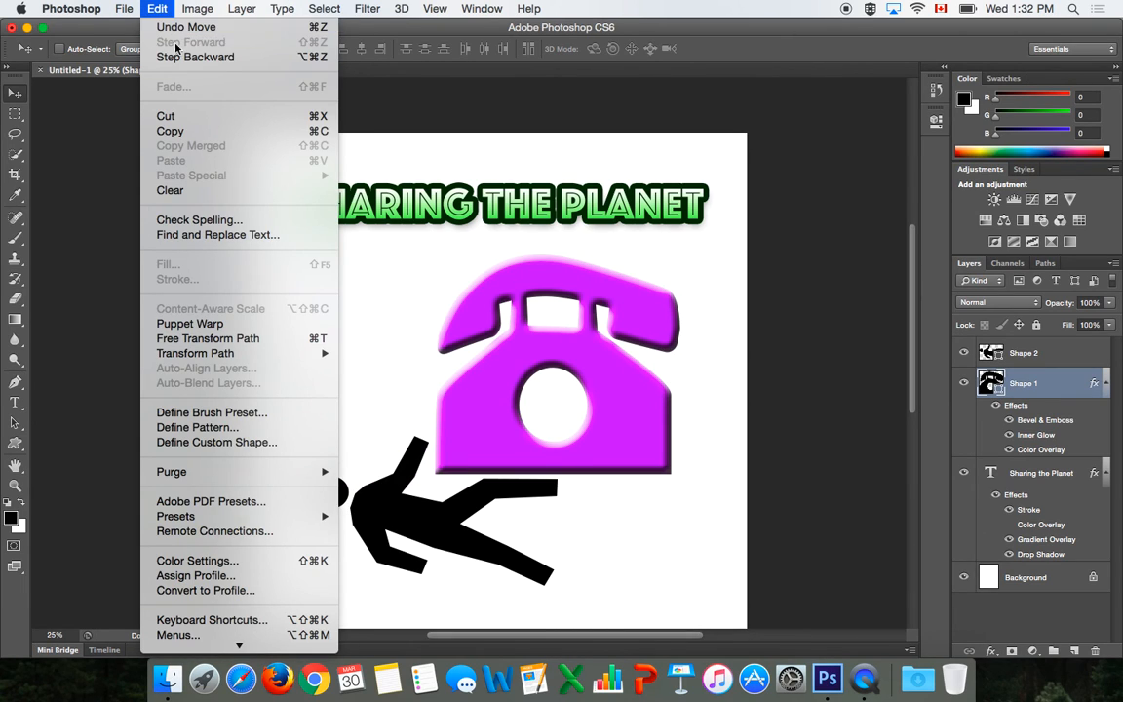
click(168, 27)
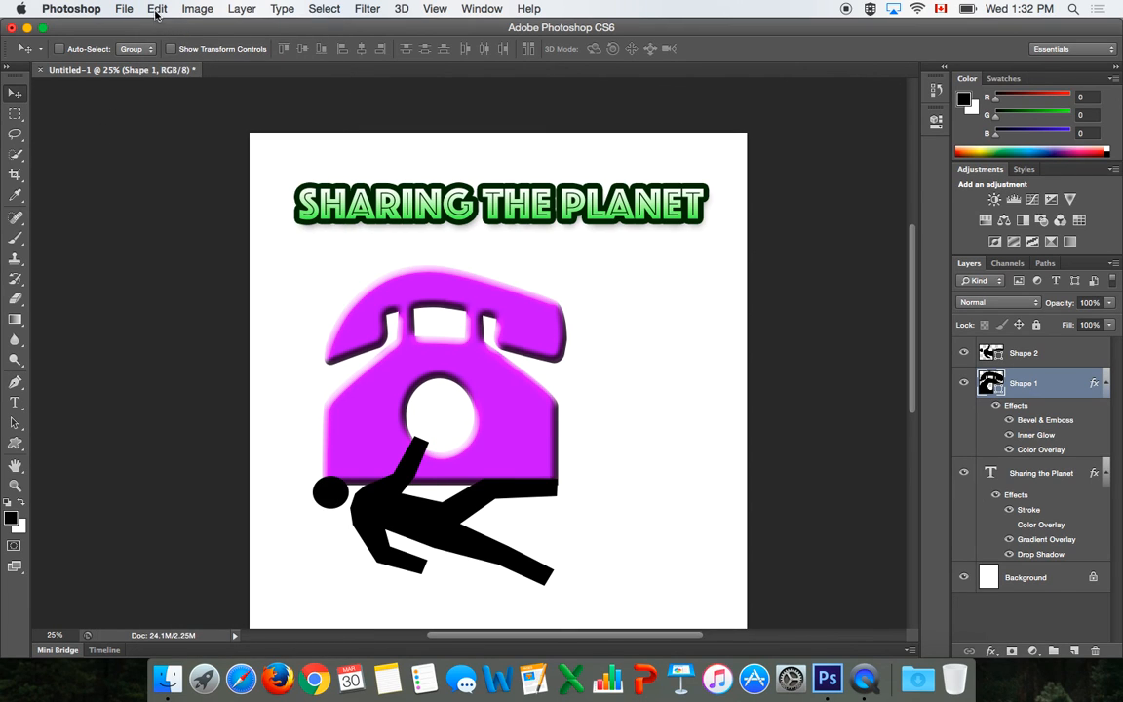
click(156, 10)
click(168, 27)
click(158, 8)
click(168, 27)
click(156, 9)
click(167, 27)
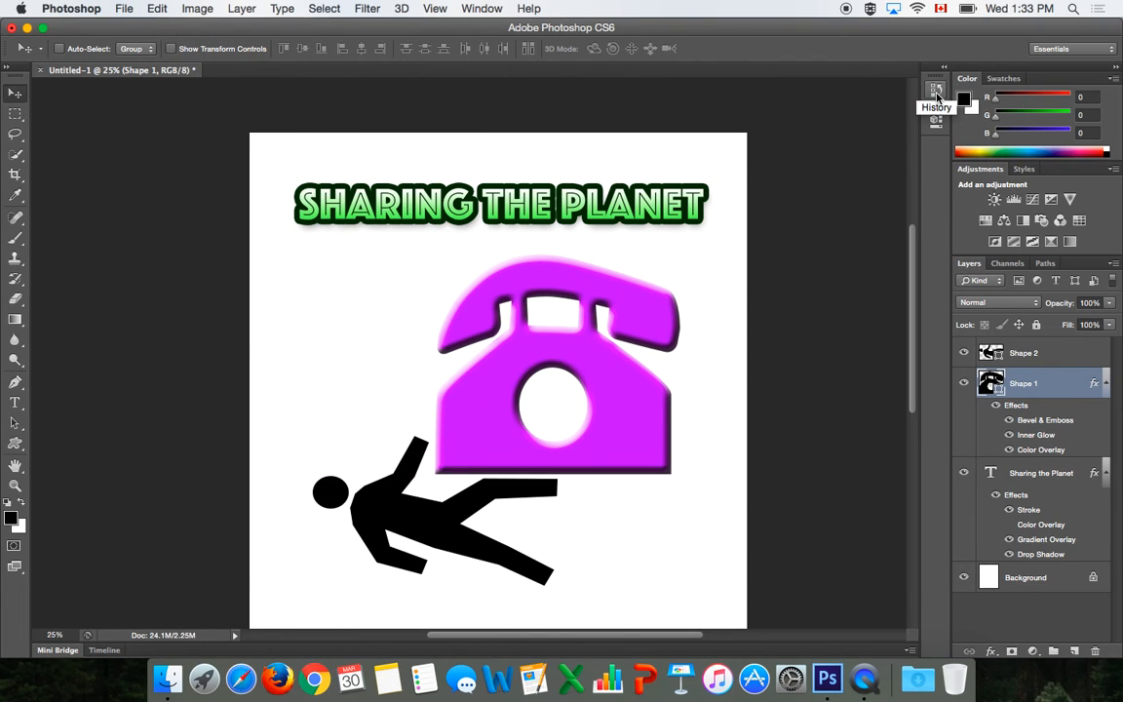
Step: Show the document's History and enlarge its list so many more past states fit
click(481, 8)
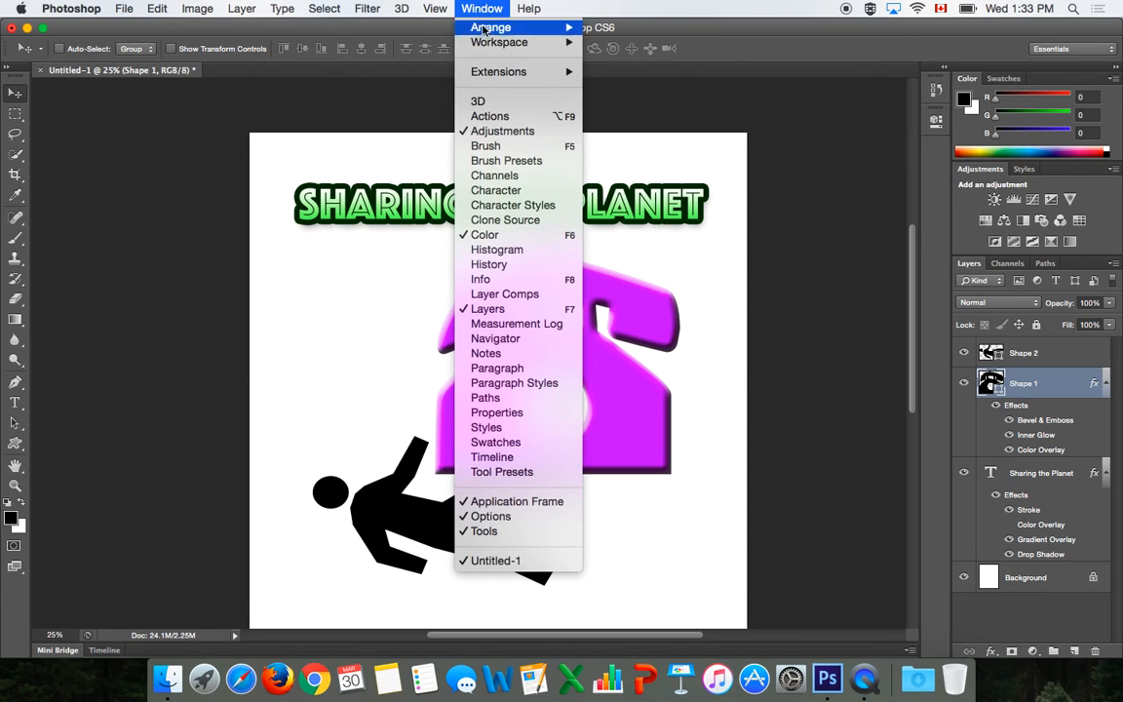
click(497, 264)
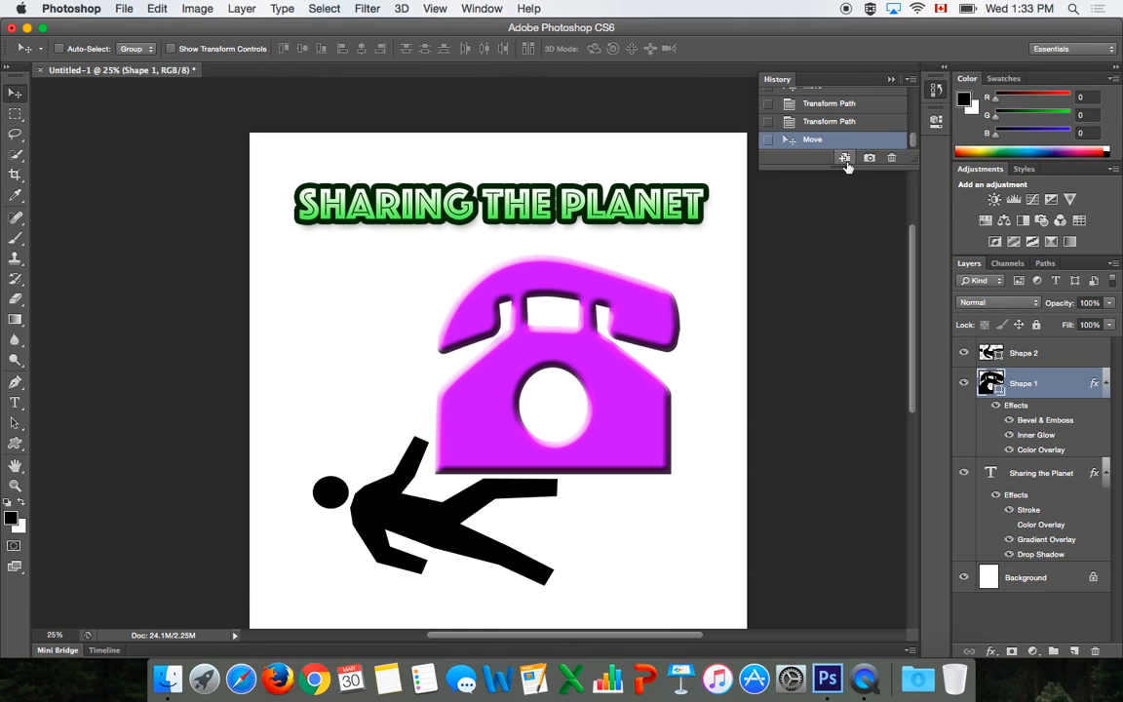
drag(844, 163, 841, 418)
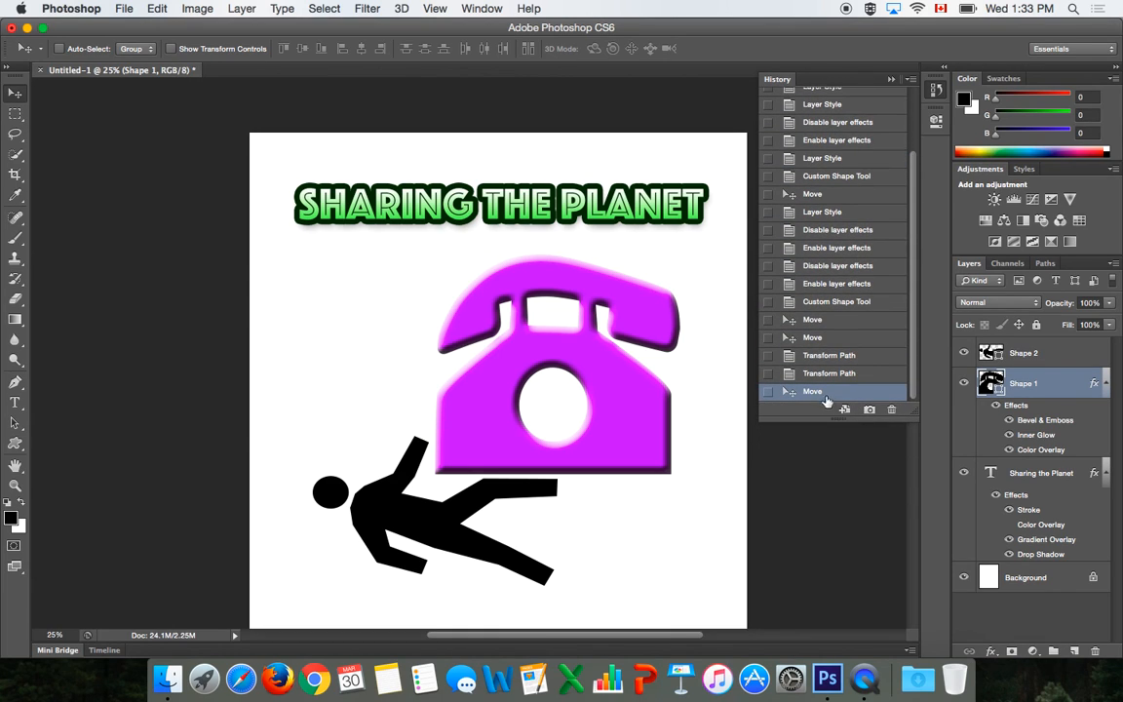
Step: Step the document back through its history states to before the walking person was drawn, at an Enable layer effects state
click(770, 338)
click(825, 357)
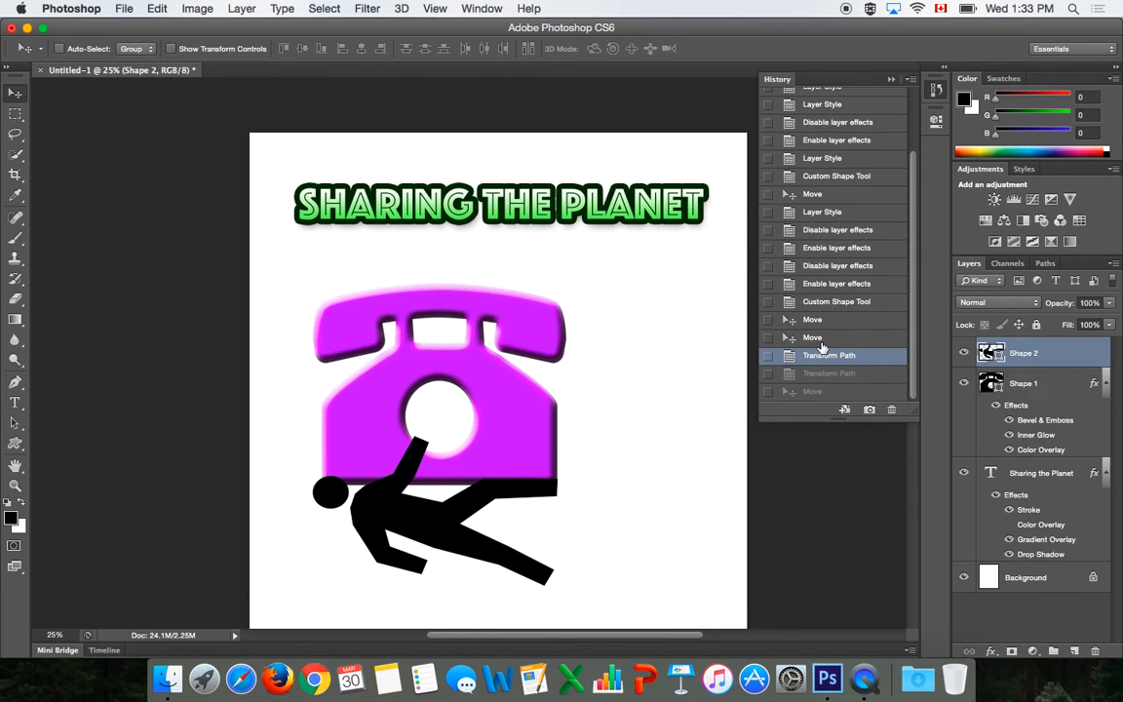
click(822, 337)
click(820, 320)
click(819, 302)
click(819, 283)
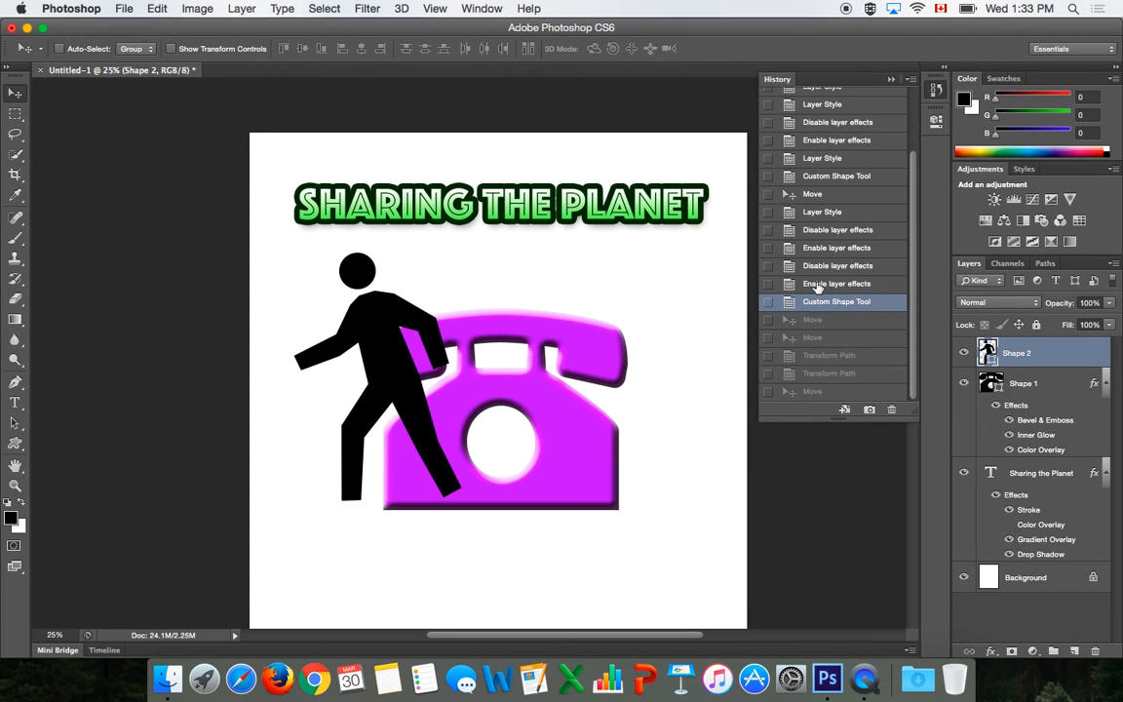
click(817, 266)
click(817, 247)
Step: Step forward through the history states to the final Move, restoring the warped and moved telephone
click(817, 265)
click(818, 284)
click(819, 303)
click(813, 320)
click(817, 338)
click(820, 354)
click(822, 391)
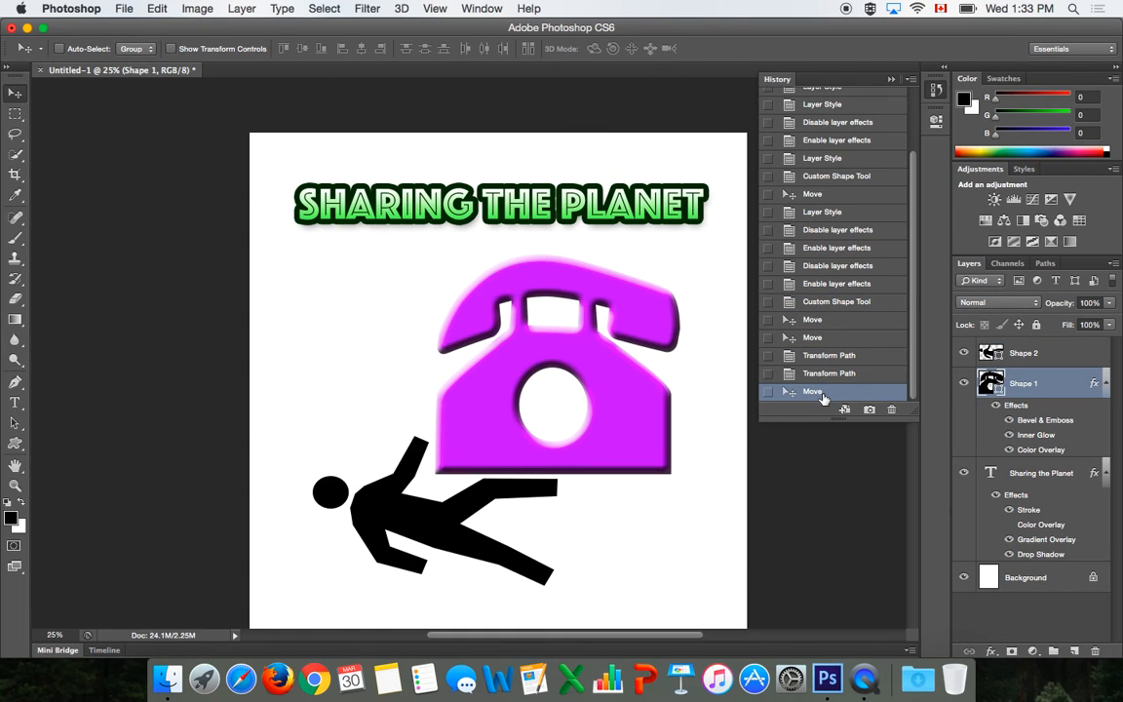